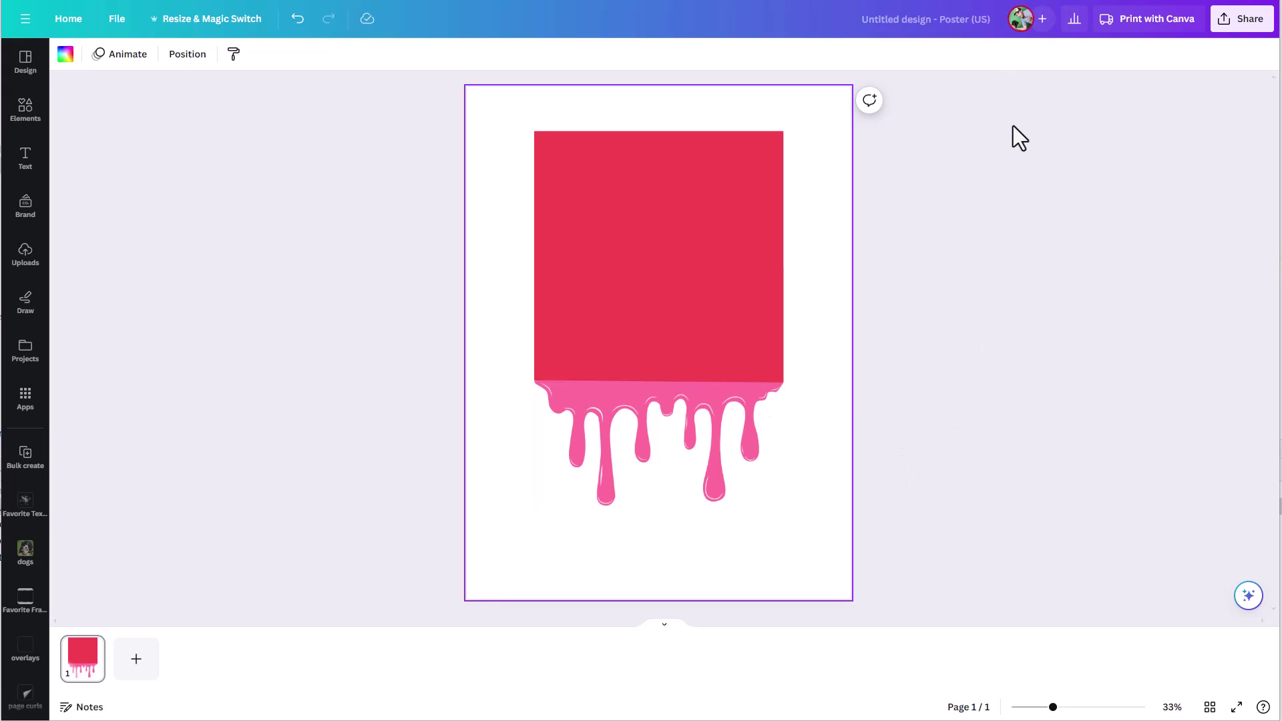
Step: Download the dripping square design as a PNG with transparent background, saving it as "Untitled design"
click(1229, 23)
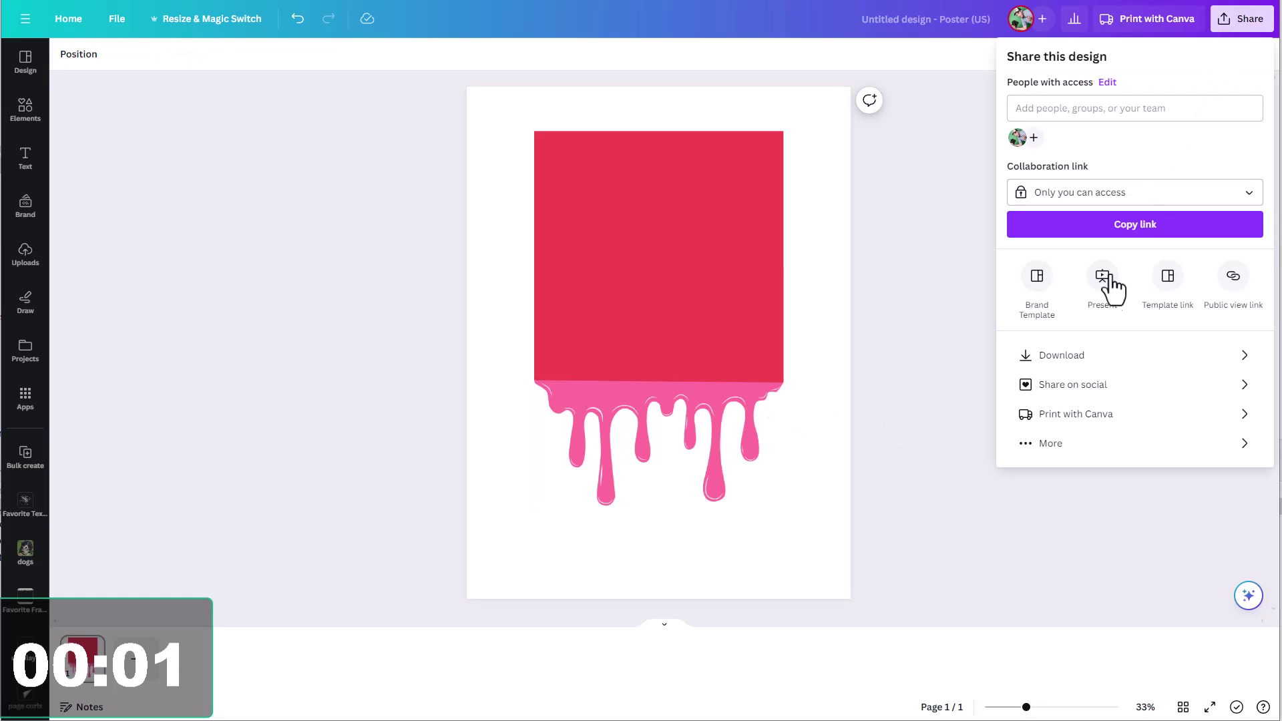
click(1102, 356)
click(1016, 194)
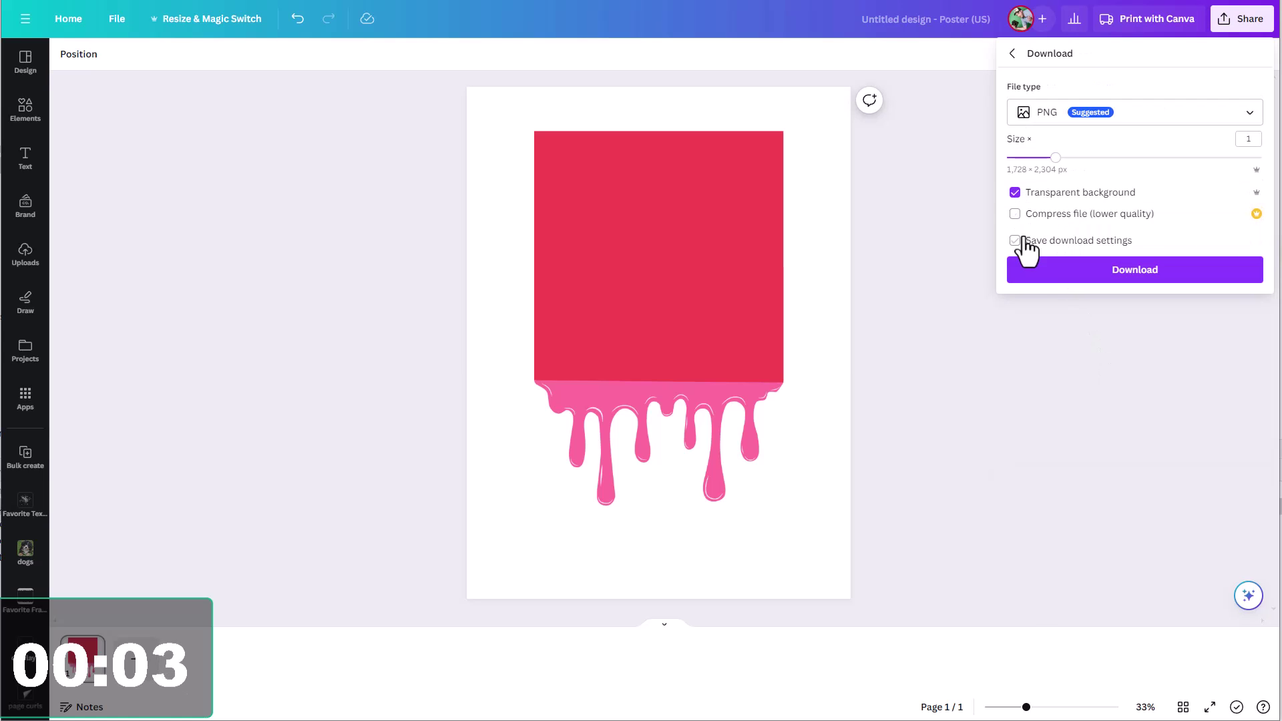
click(1035, 270)
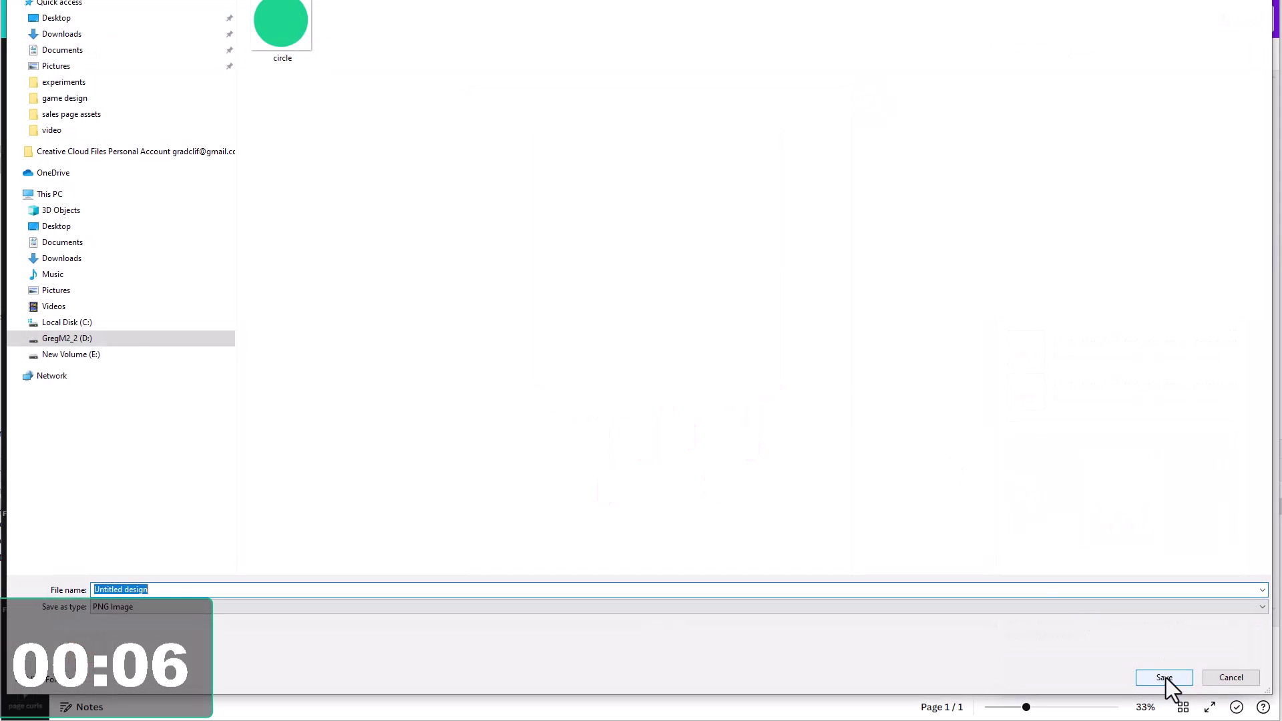
click(1166, 679)
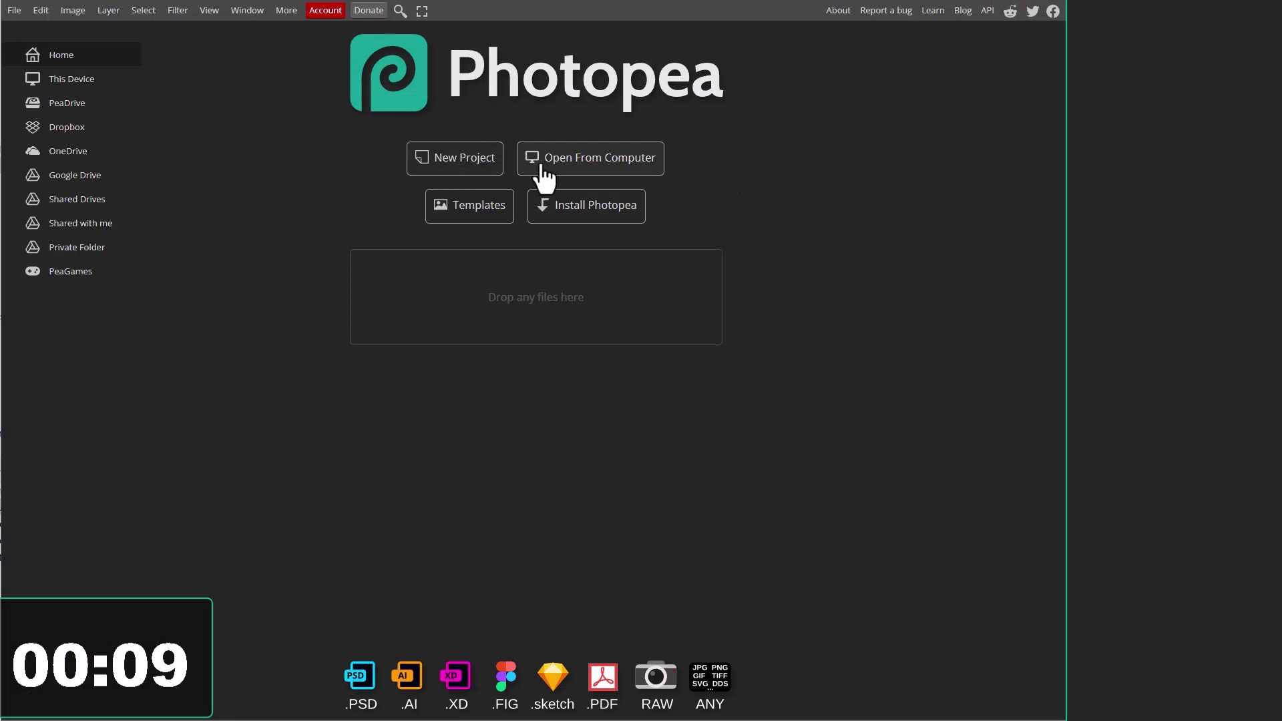
Step: Switch to Photopea and open the downloaded "Untitled design" PNG from the computer
click(544, 174)
click(467, 38)
click(975, 680)
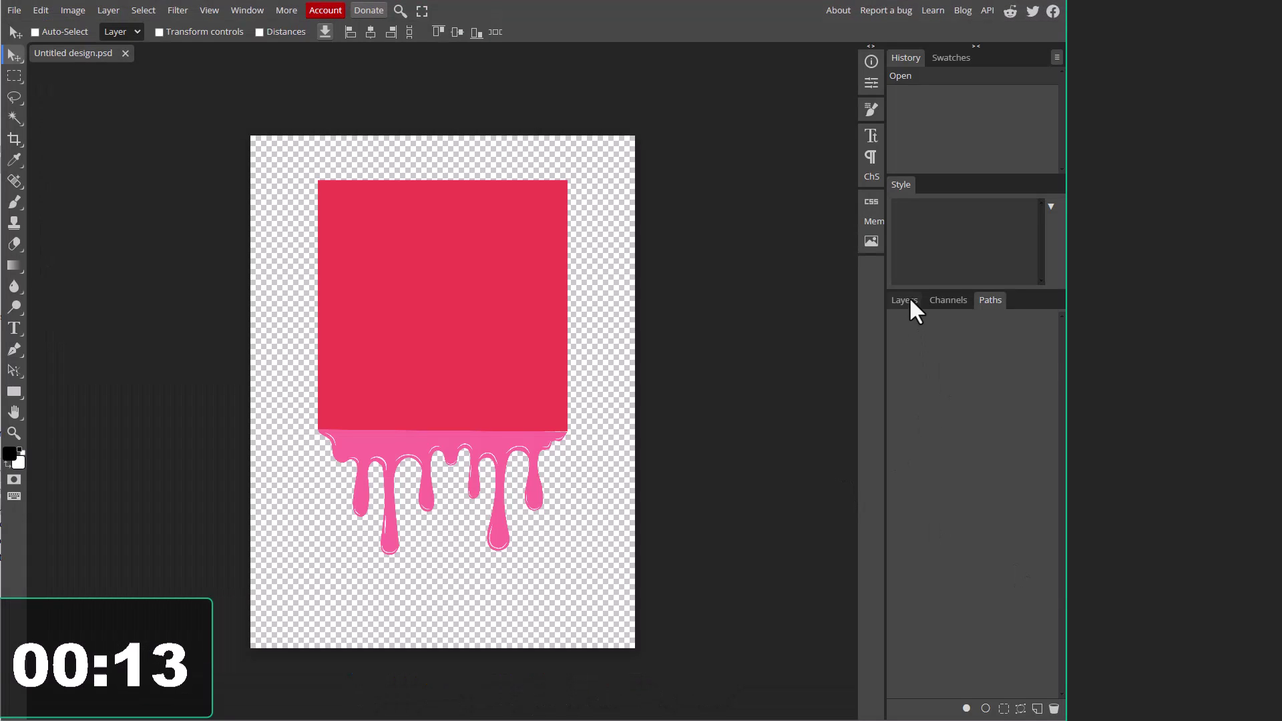
Step: Select the pixels of the image layer and convert the selection into a work path
click(910, 303)
ctrl+click(916, 371)
click(985, 300)
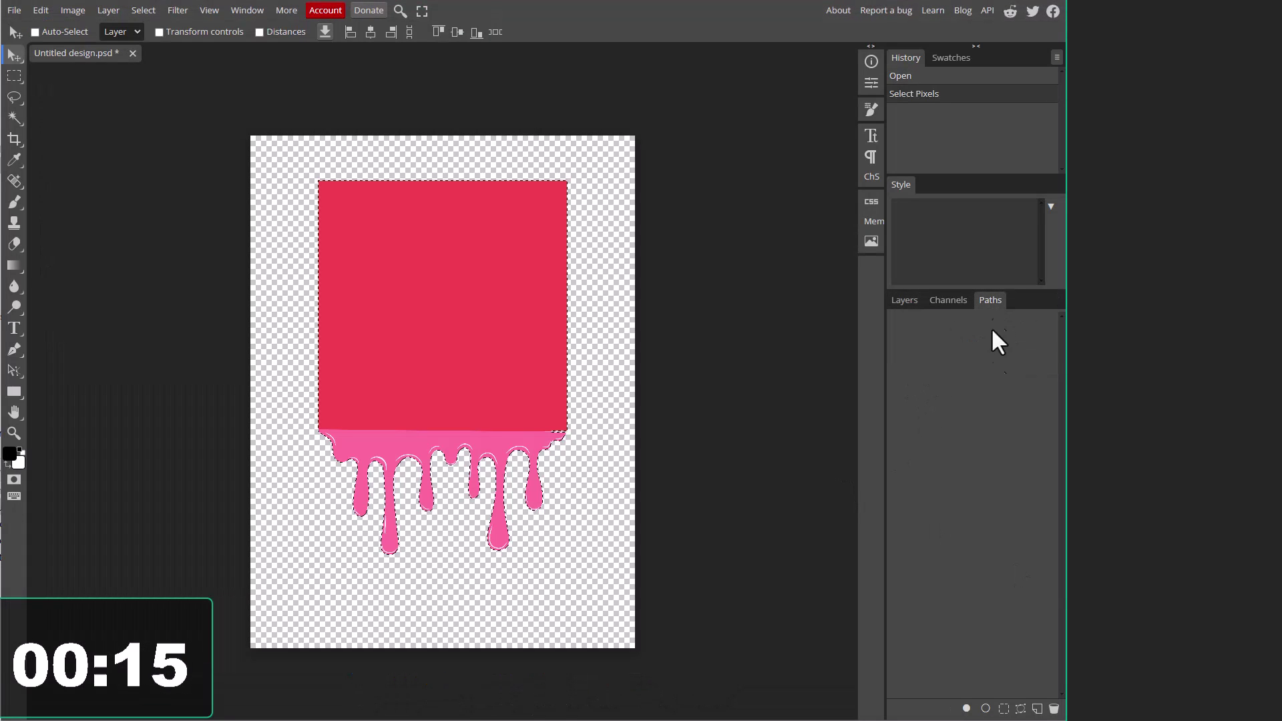
click(1020, 709)
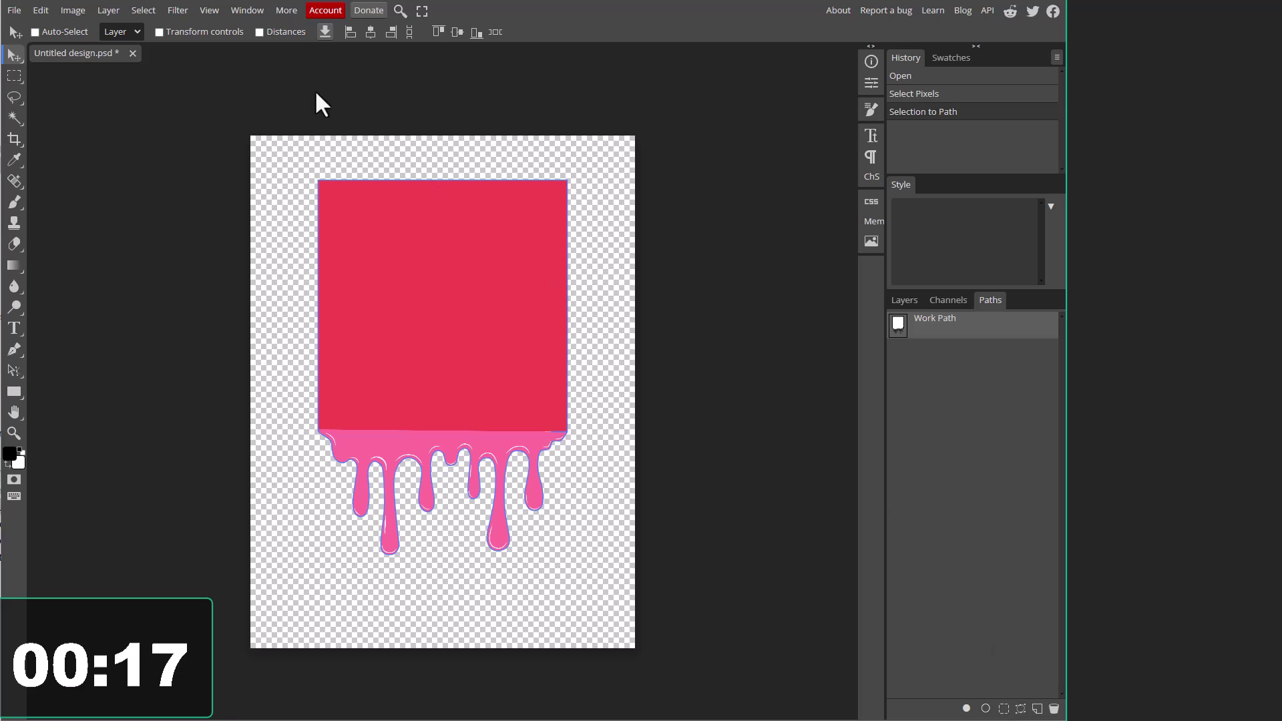
Step: Add a vector mask to the Background layer from the work path
click(117, 11)
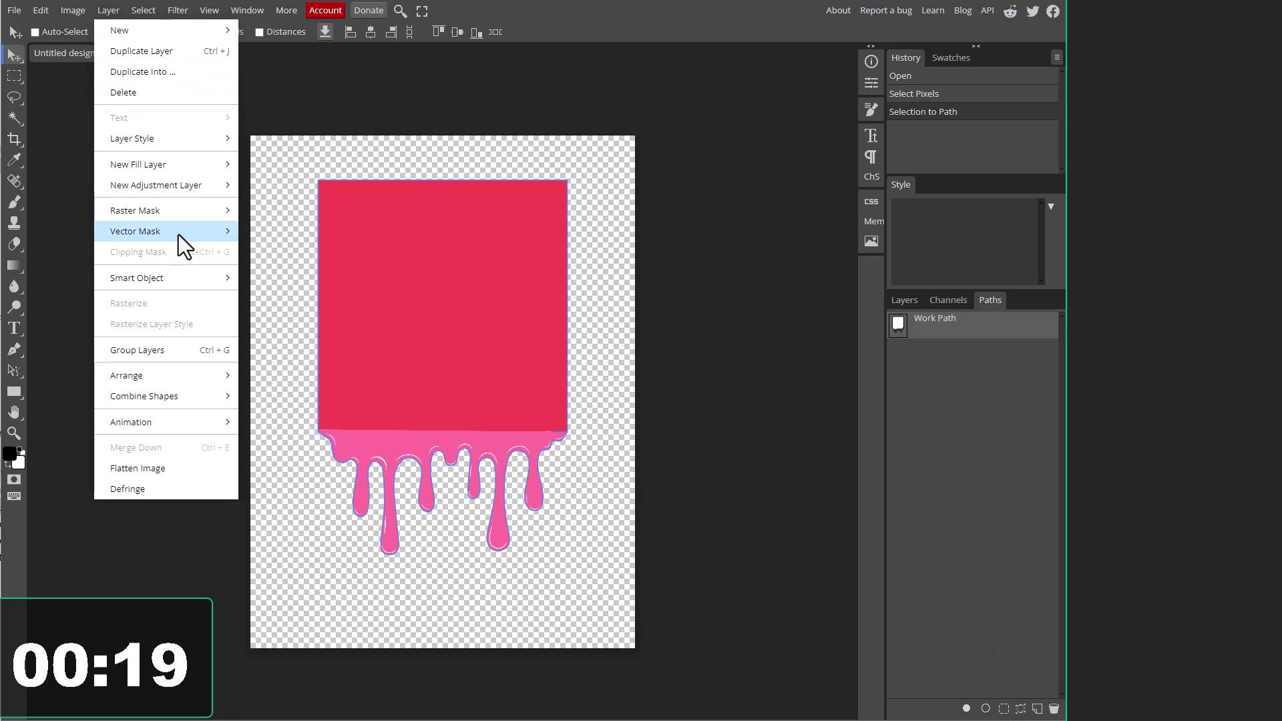
mouse_move(178, 231)
click(295, 272)
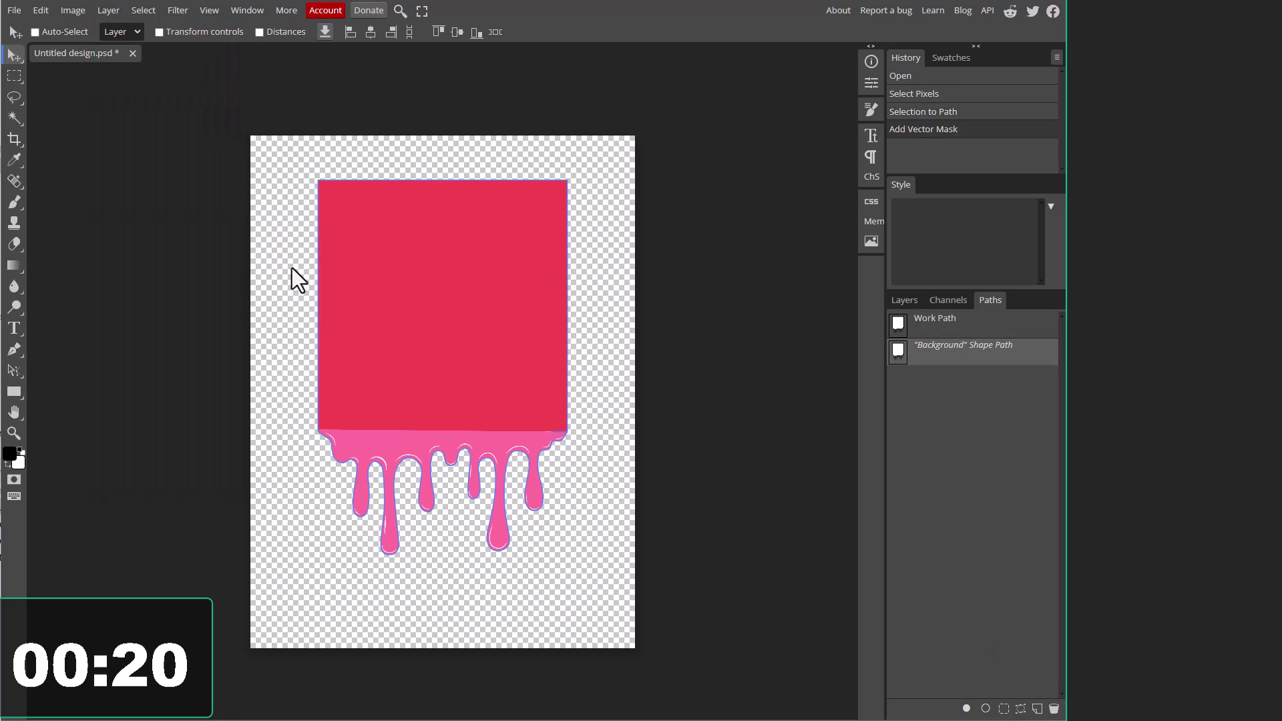
Step: Export the masked image as a PDF at 100% quality and save it as "Untitled design"
click(14, 10)
mouse_move(88, 203)
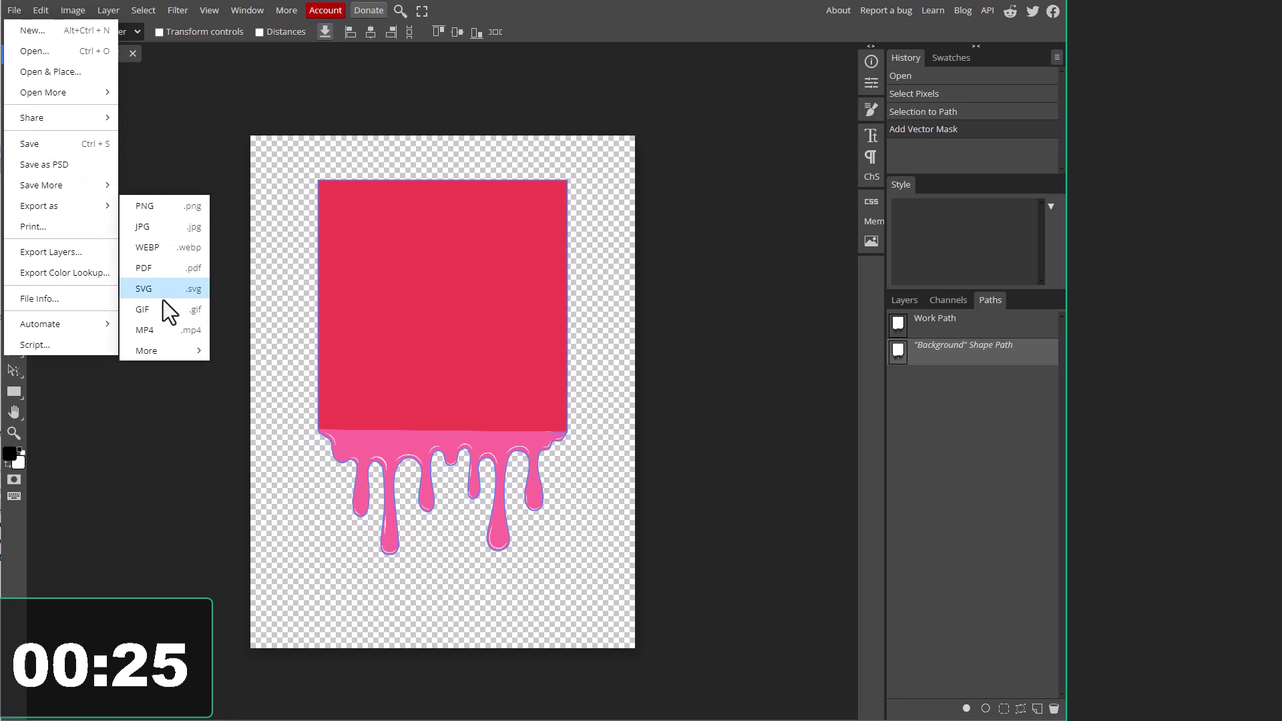
click(170, 268)
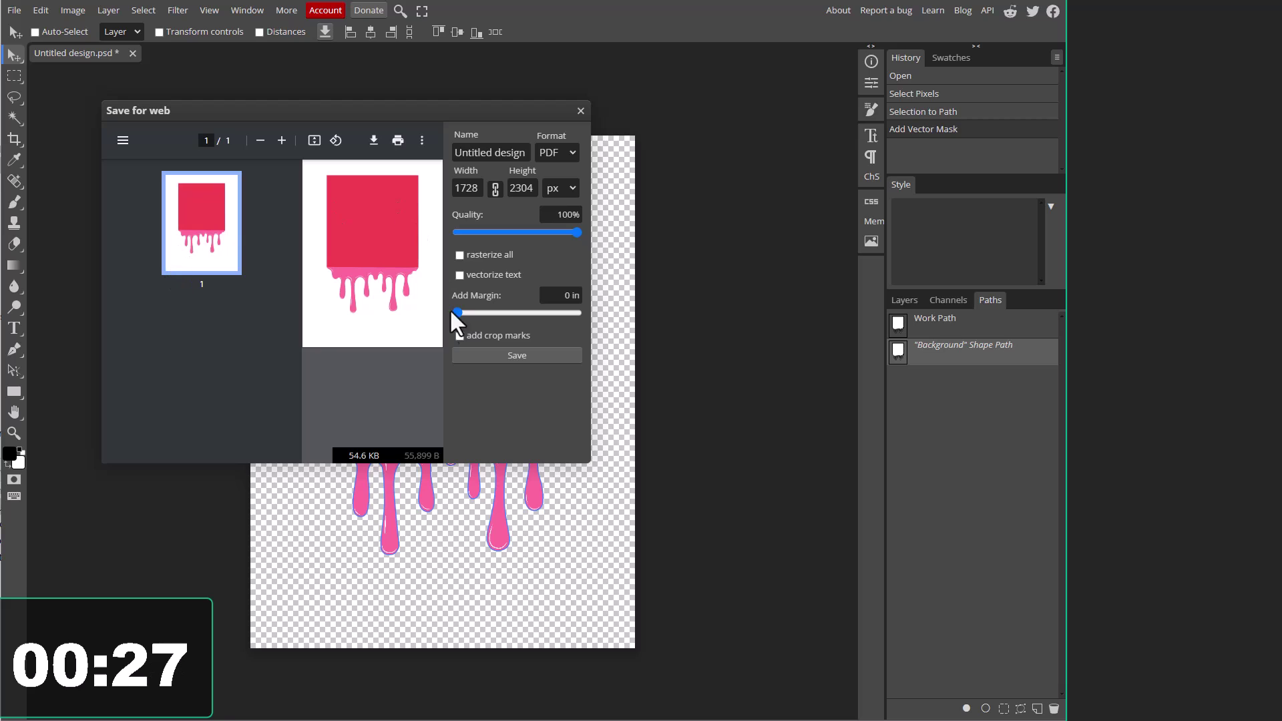
click(526, 354)
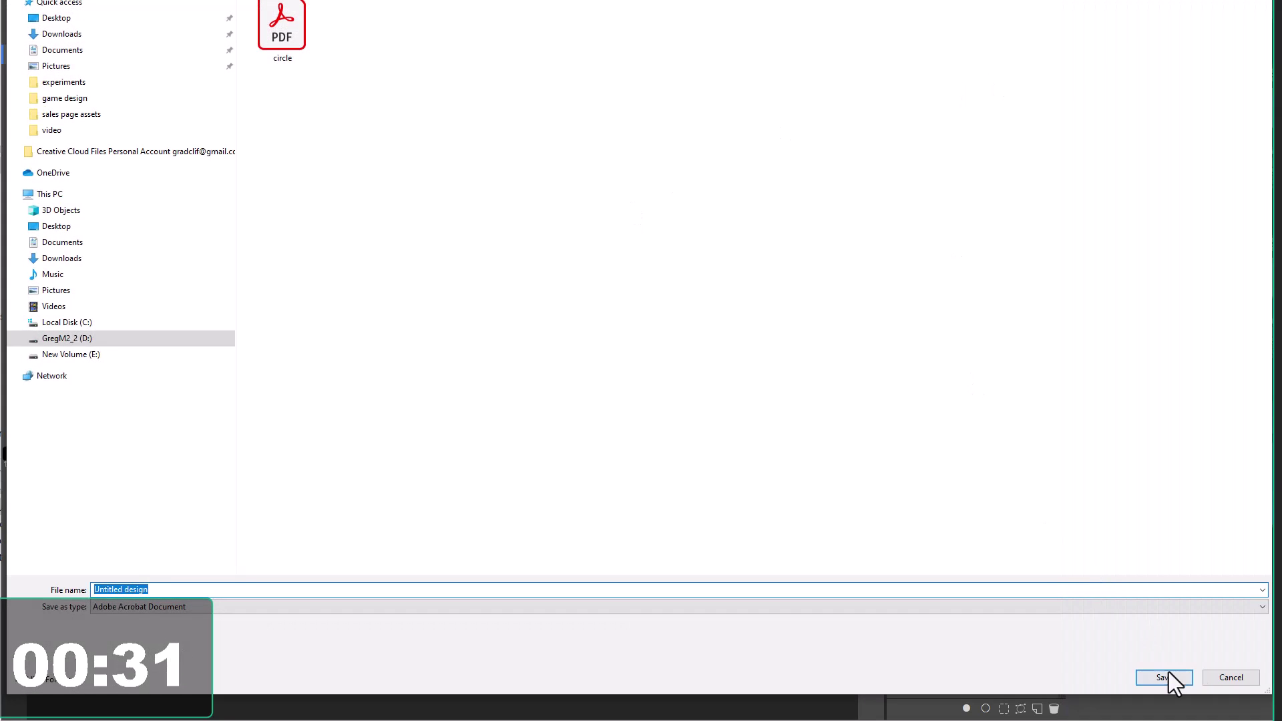
click(1167, 676)
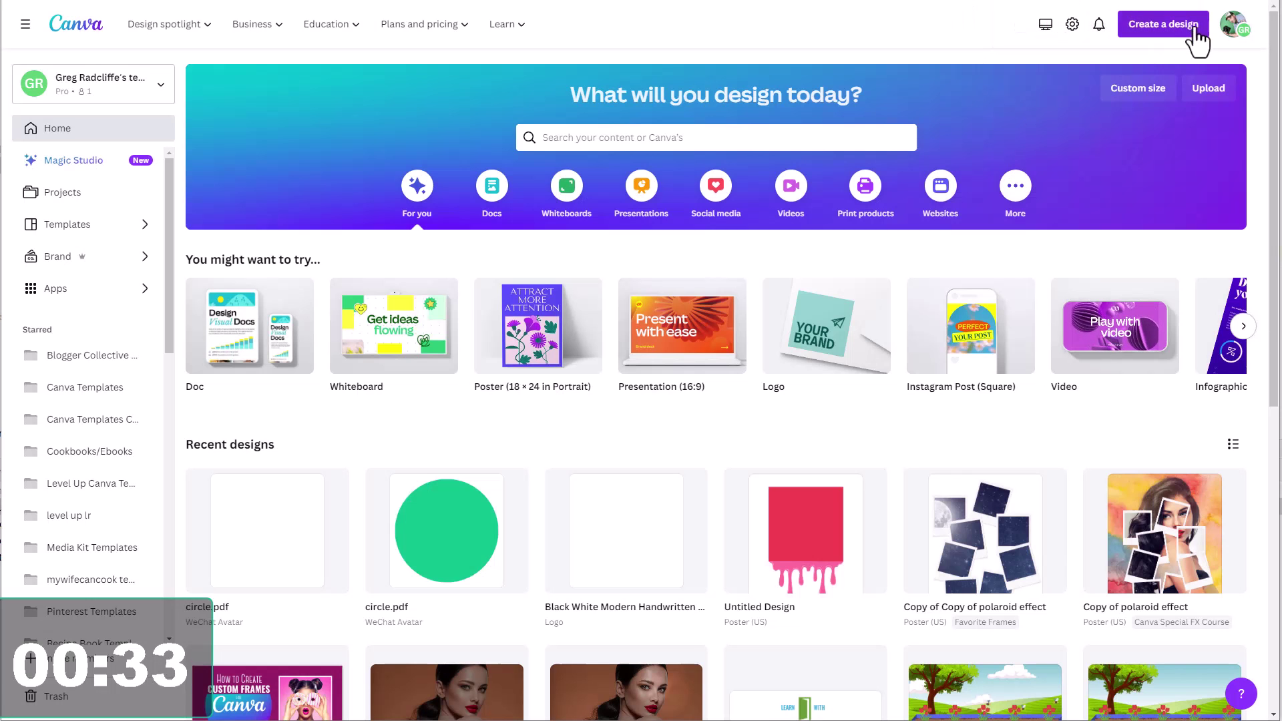
Step: Switch to Canva, import and open the "Untitled design" PDF, and detach the image from the dripping shape
drag(998, 30, 761, 342)
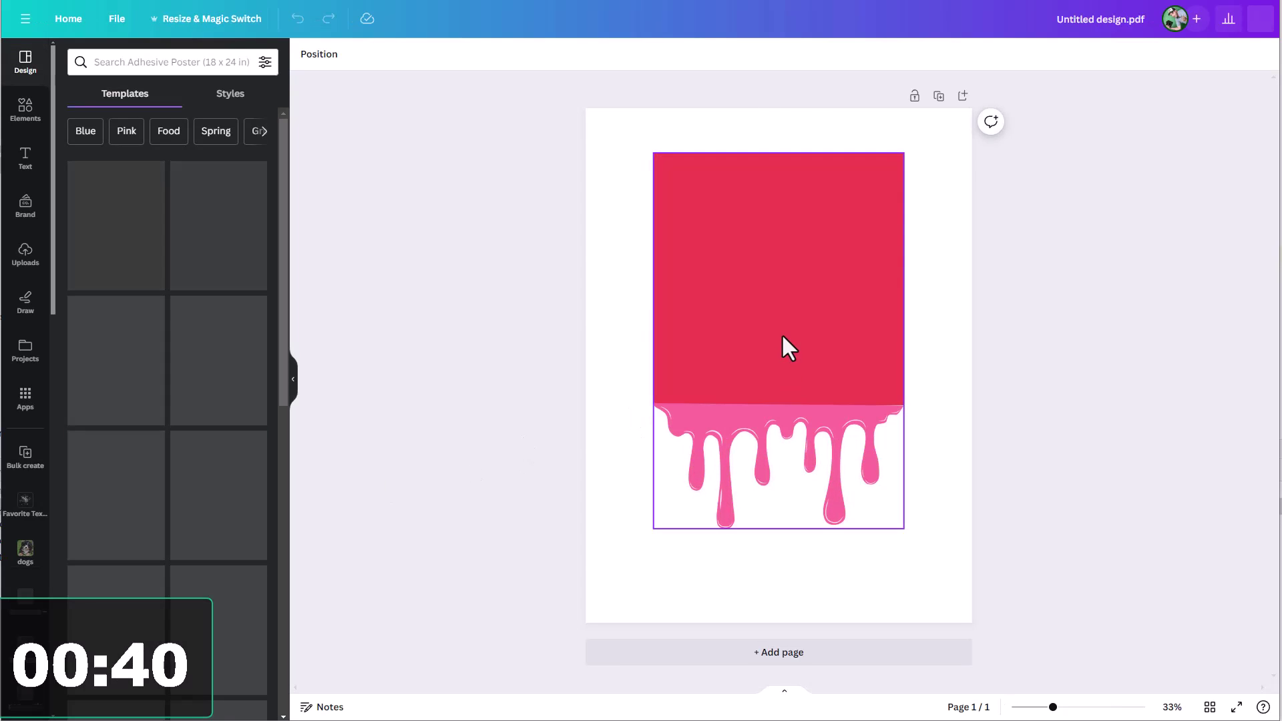
right_click(781, 335)
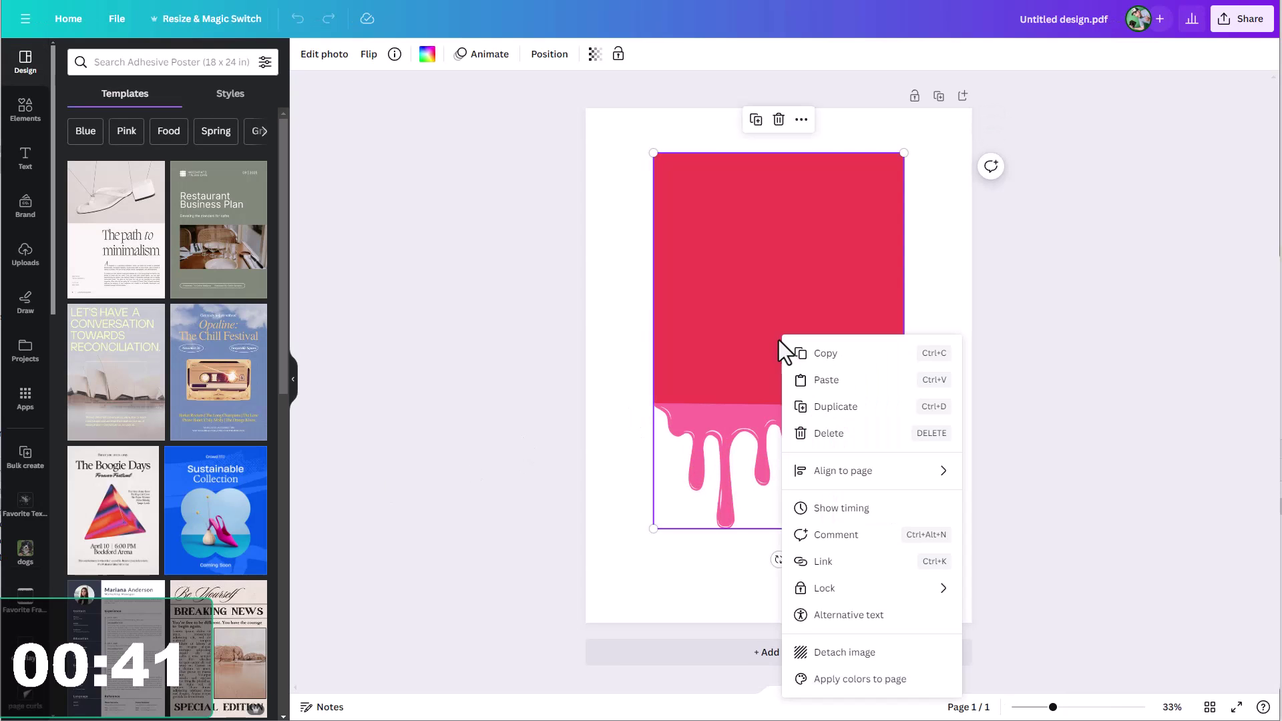
click(843, 652)
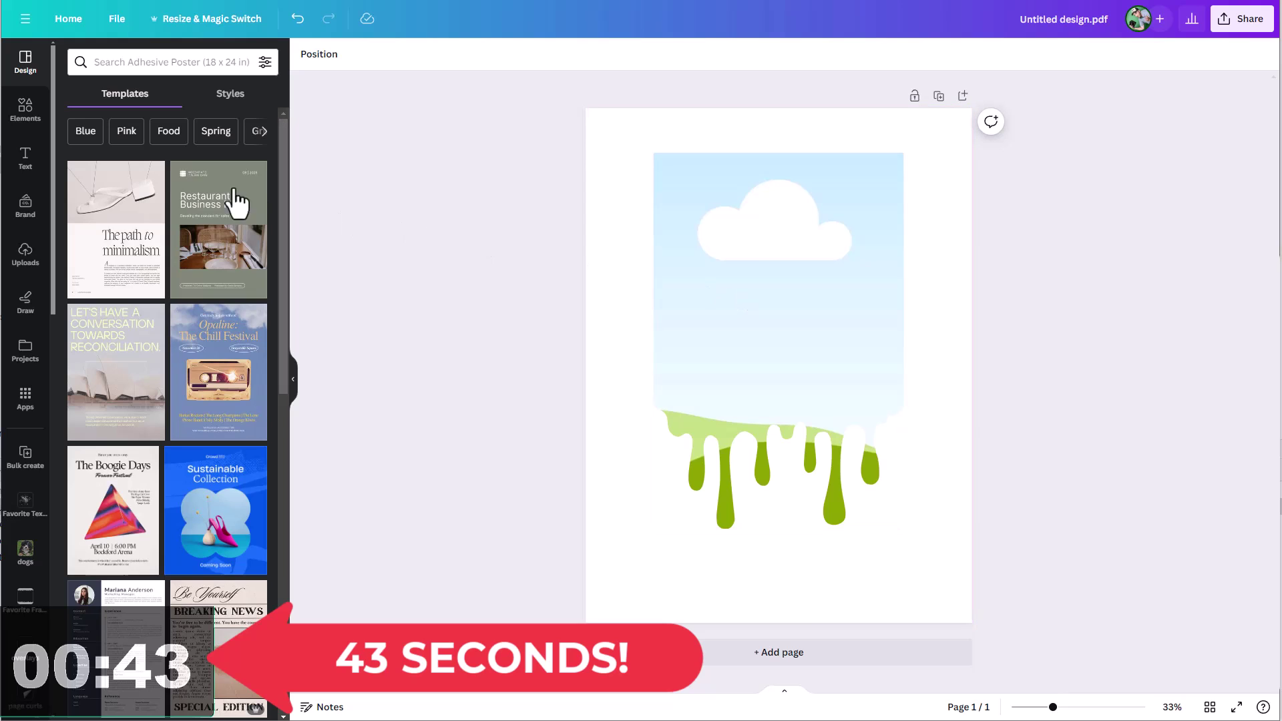
Step: Fill the dripping frame with the recently used night-sky moon video
click(25, 107)
drag(103, 183, 736, 334)
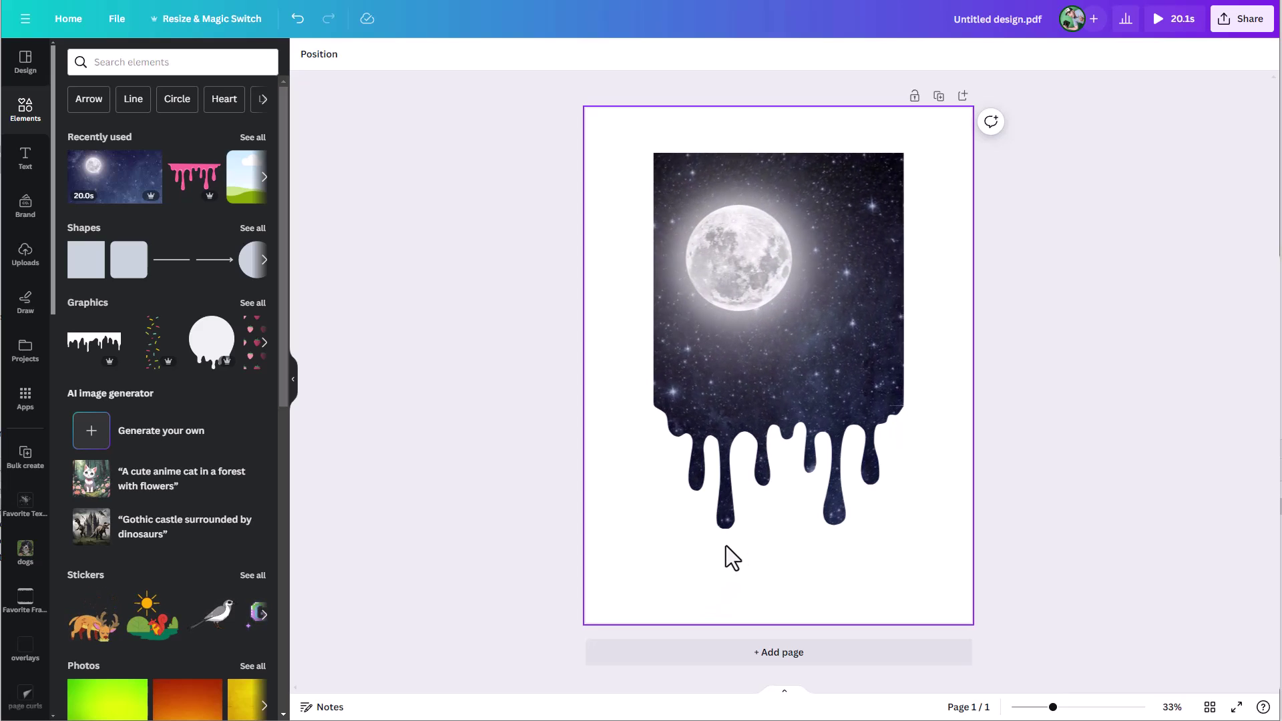
mouse_move(732, 515)
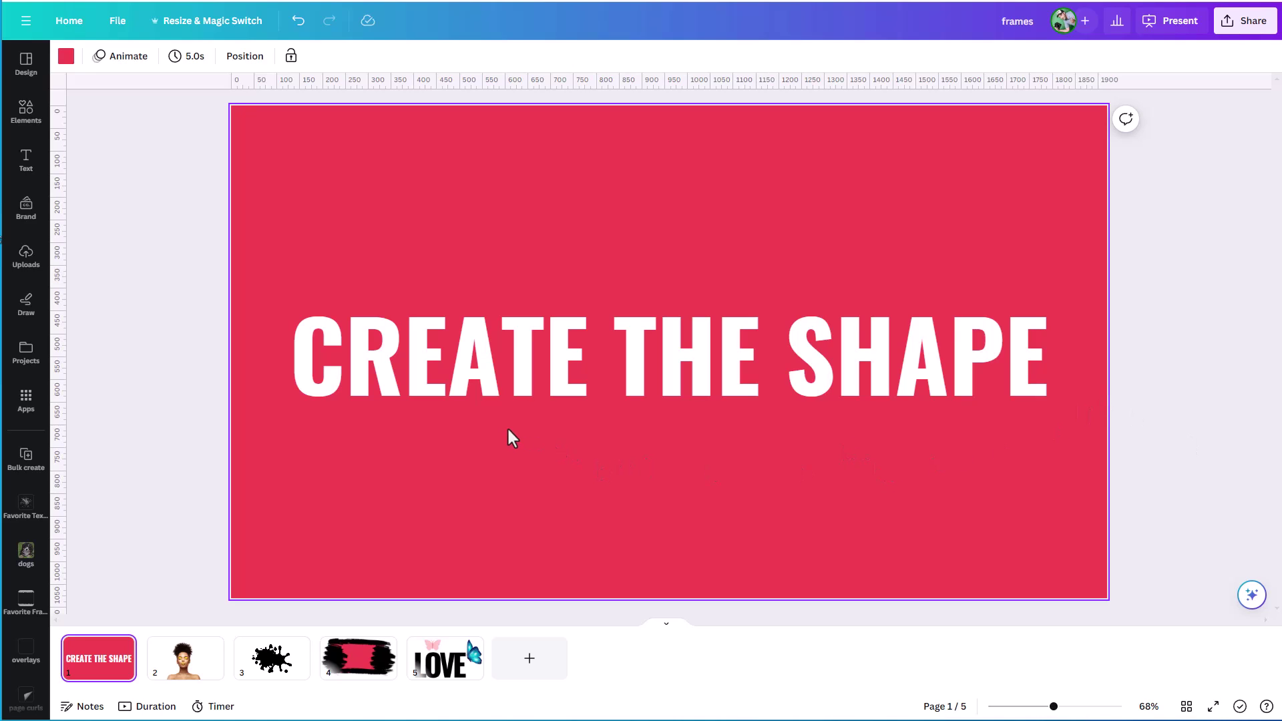
Step: Examine the example frame shapes on pages 2 to 5, including both butterflies on the LOVE page
click(183, 641)
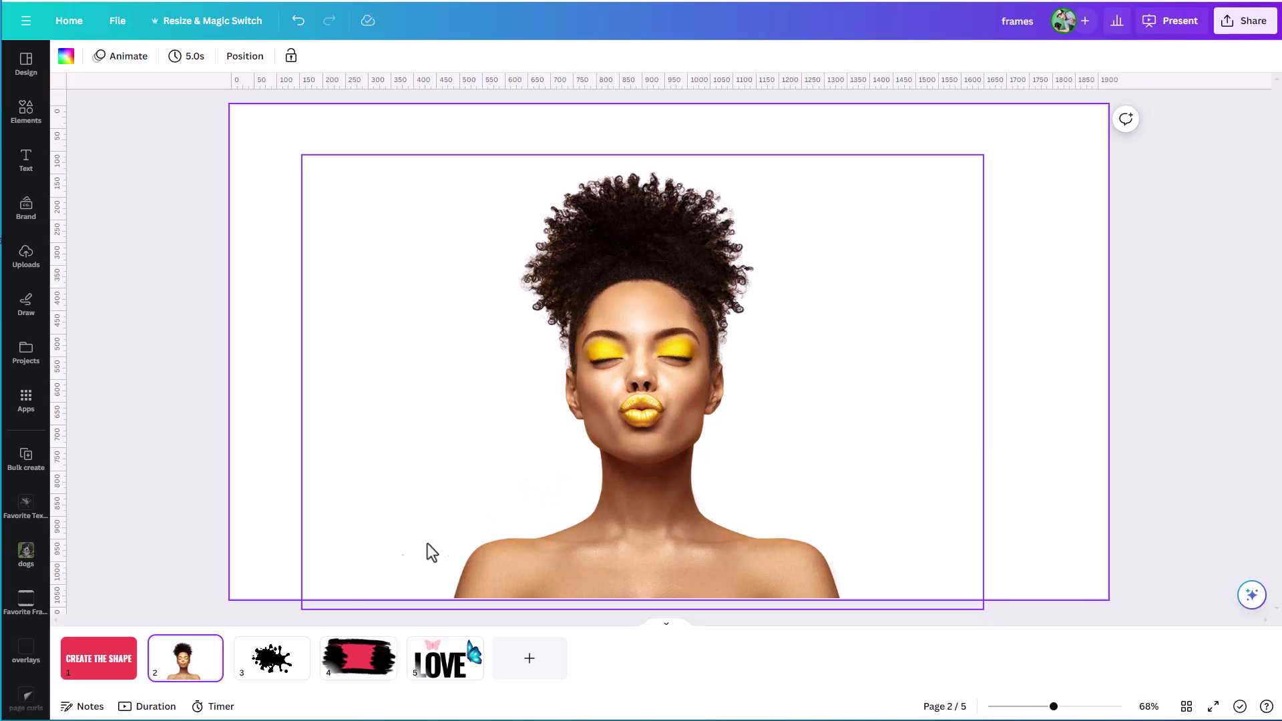
click(284, 664)
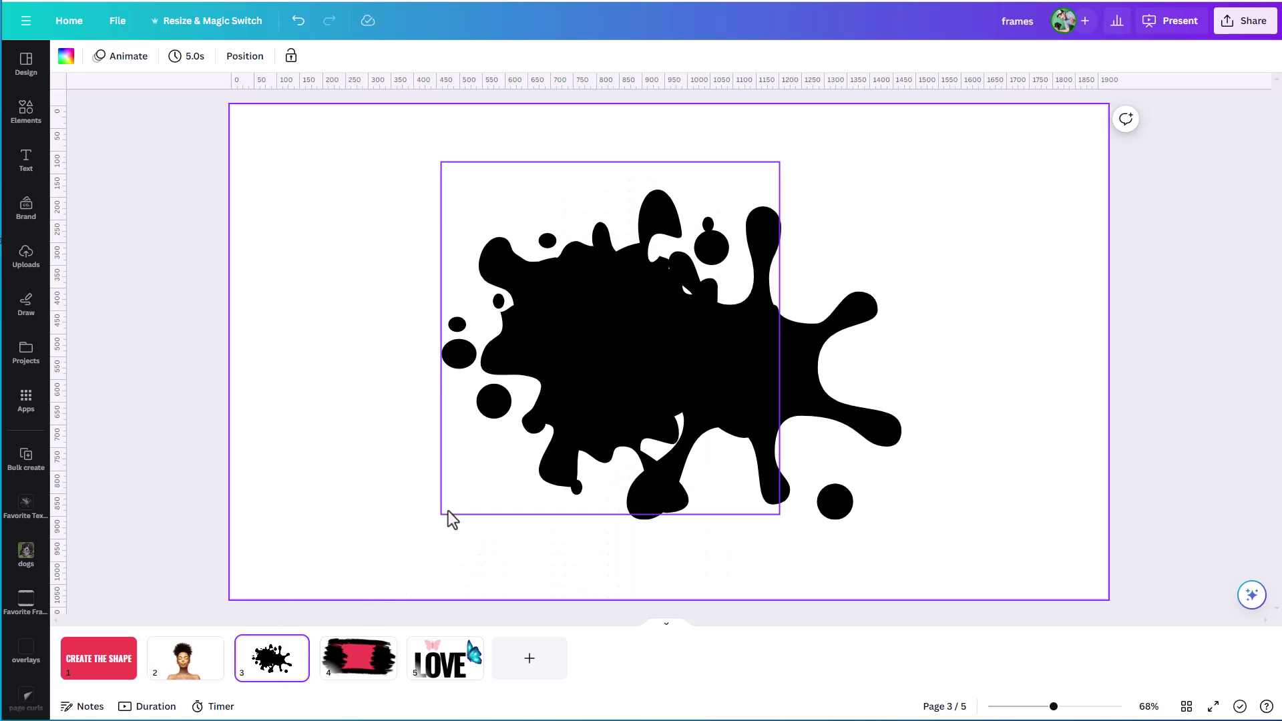
click(20, 117)
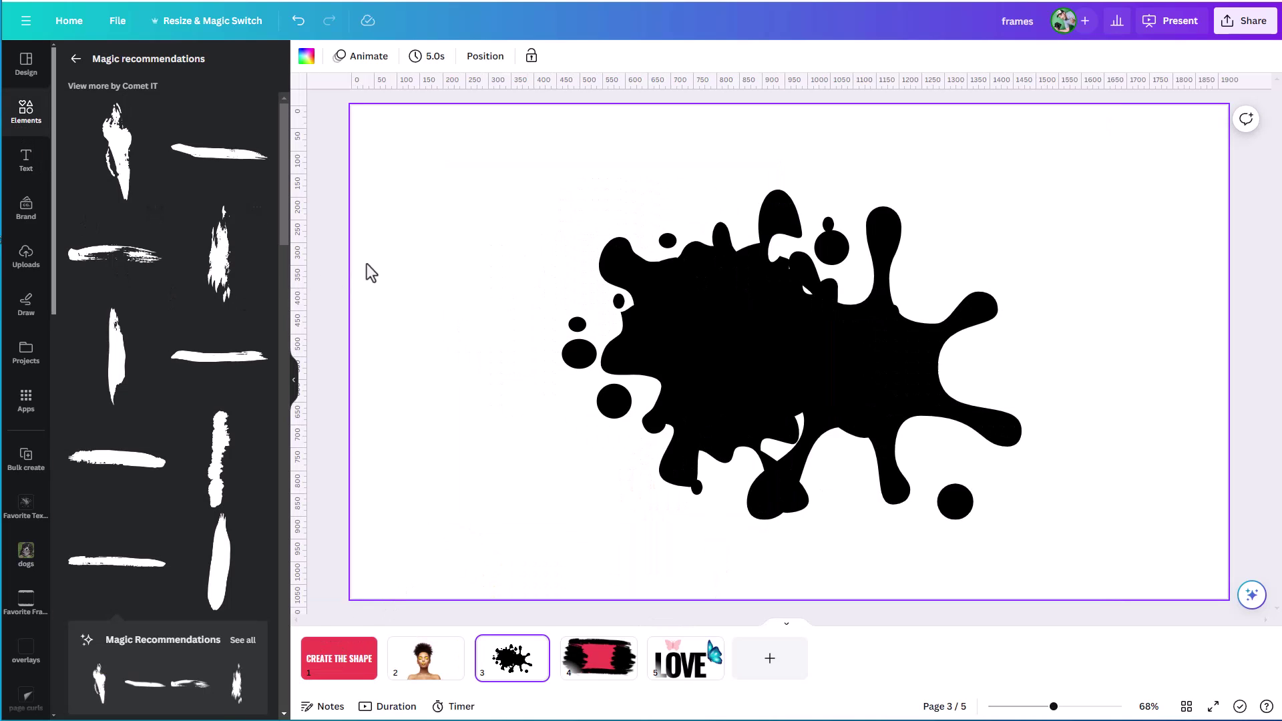
click(295, 393)
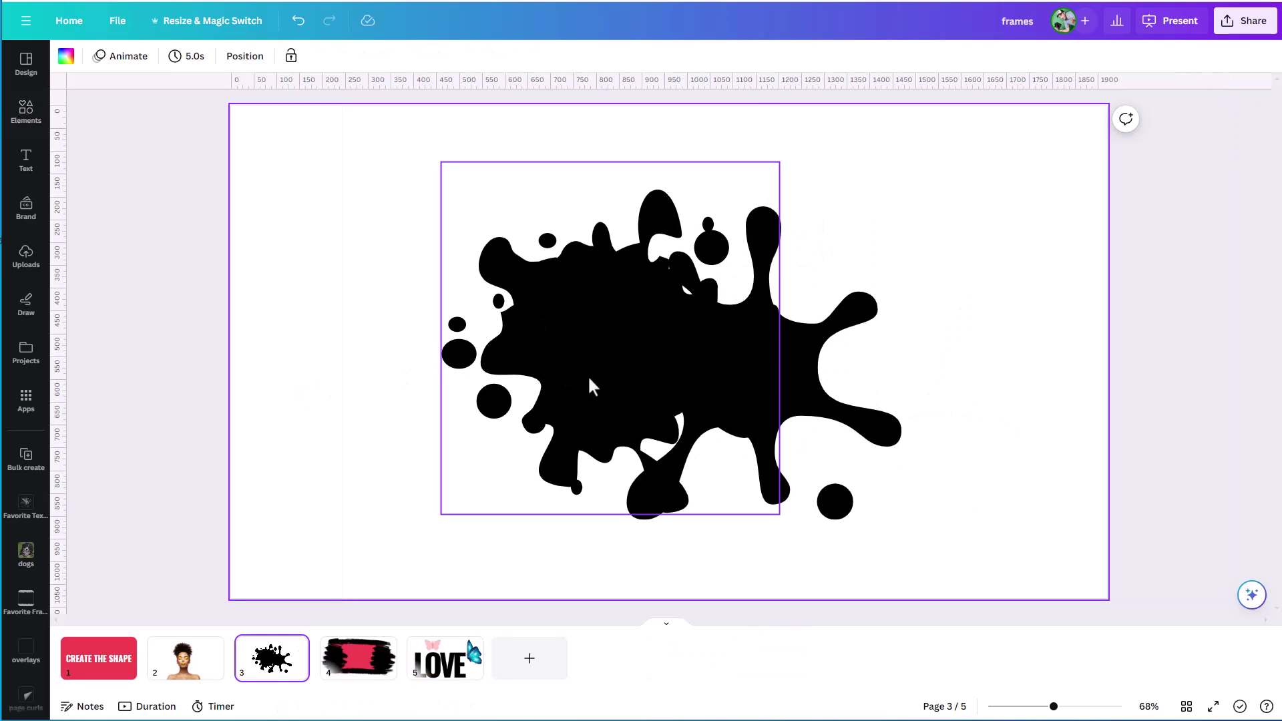
click(358, 665)
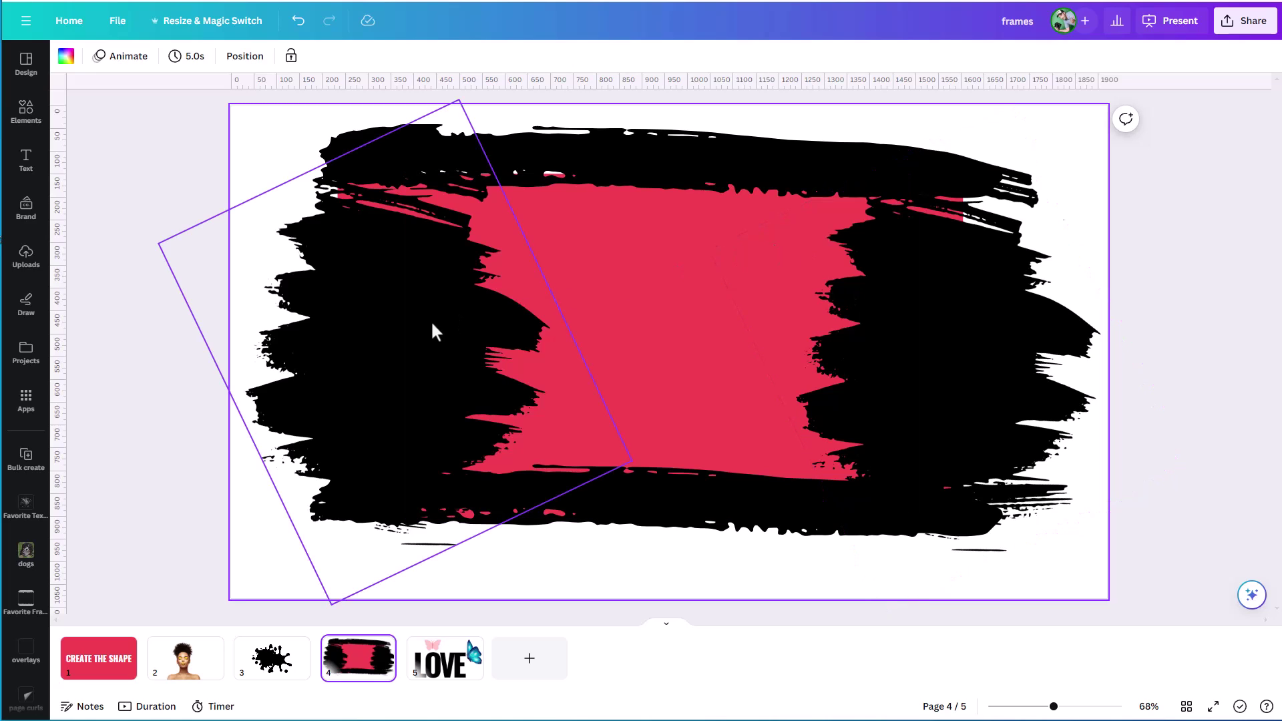
click(452, 674)
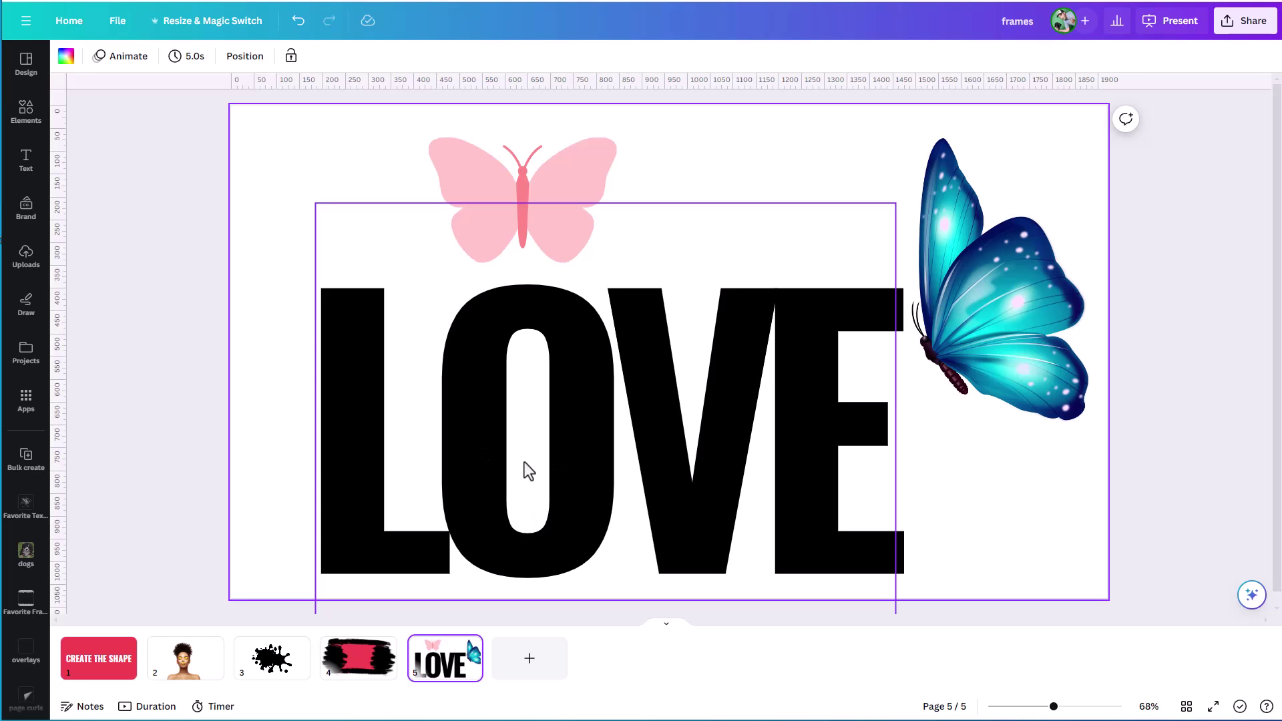
click(522, 191)
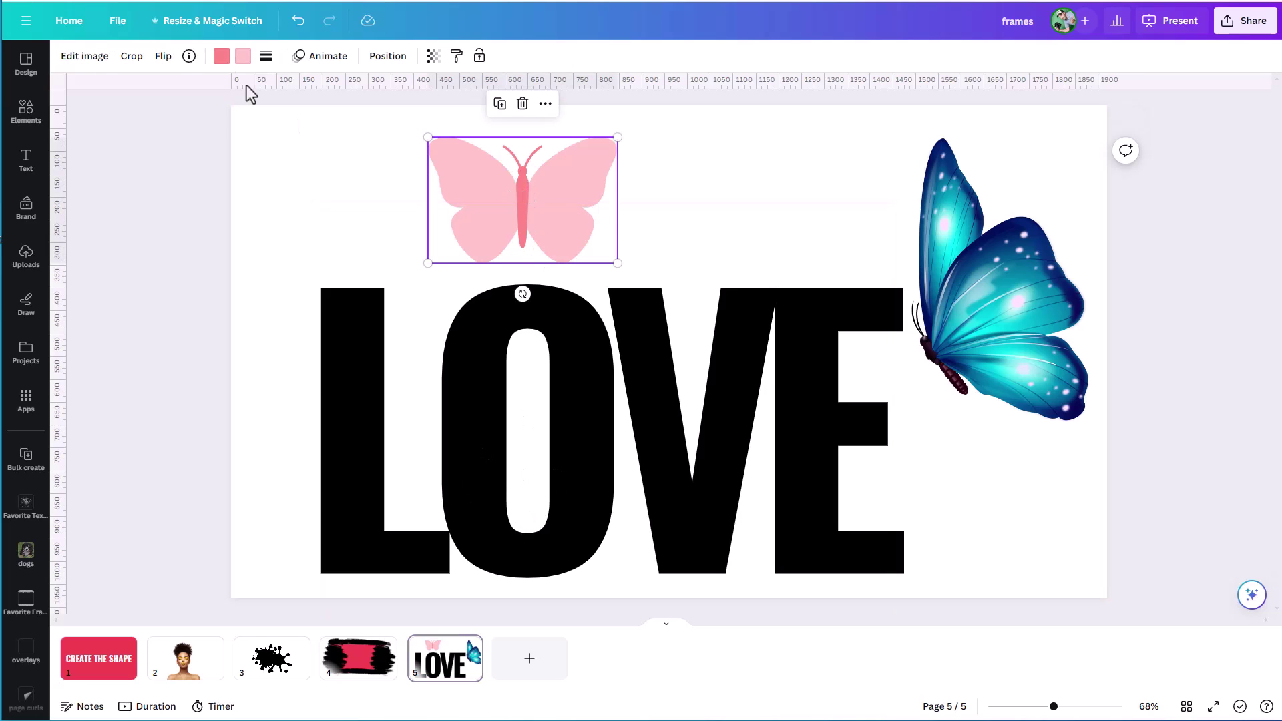
key(Tab)
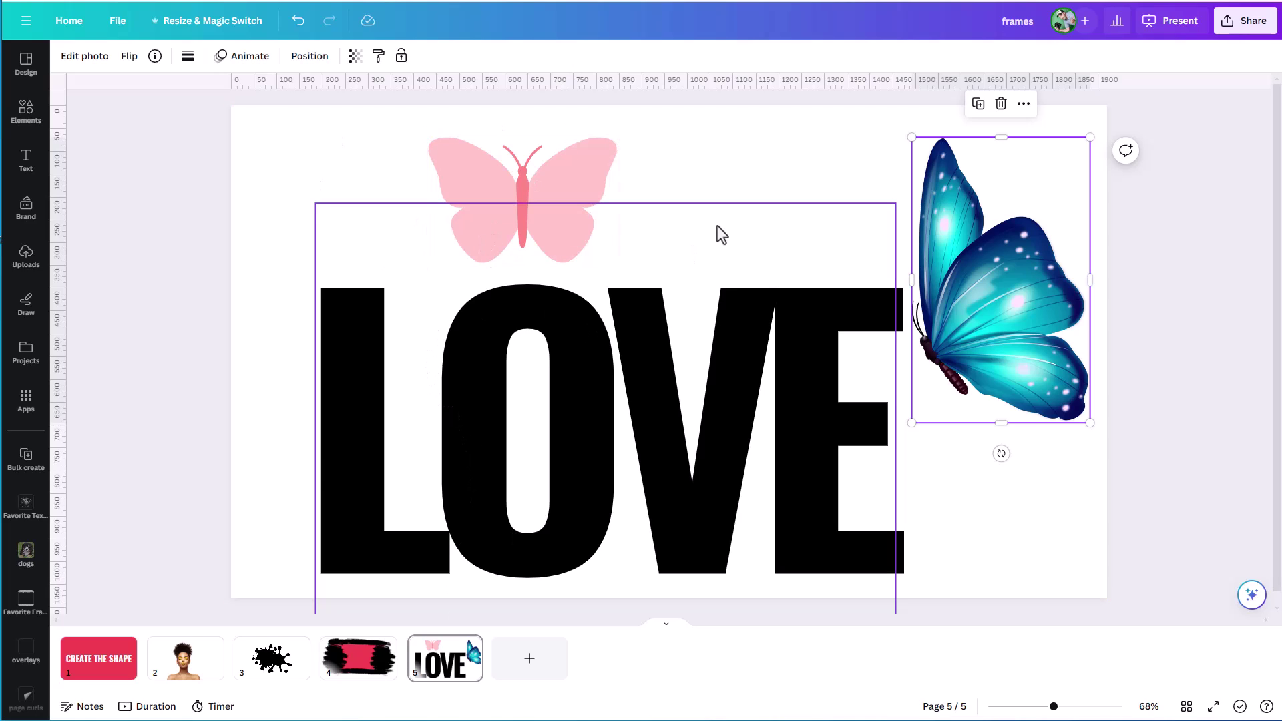
Step: Set up a download of the brush-stroke design on page 4 as a PNG with transparent background
click(1245, 29)
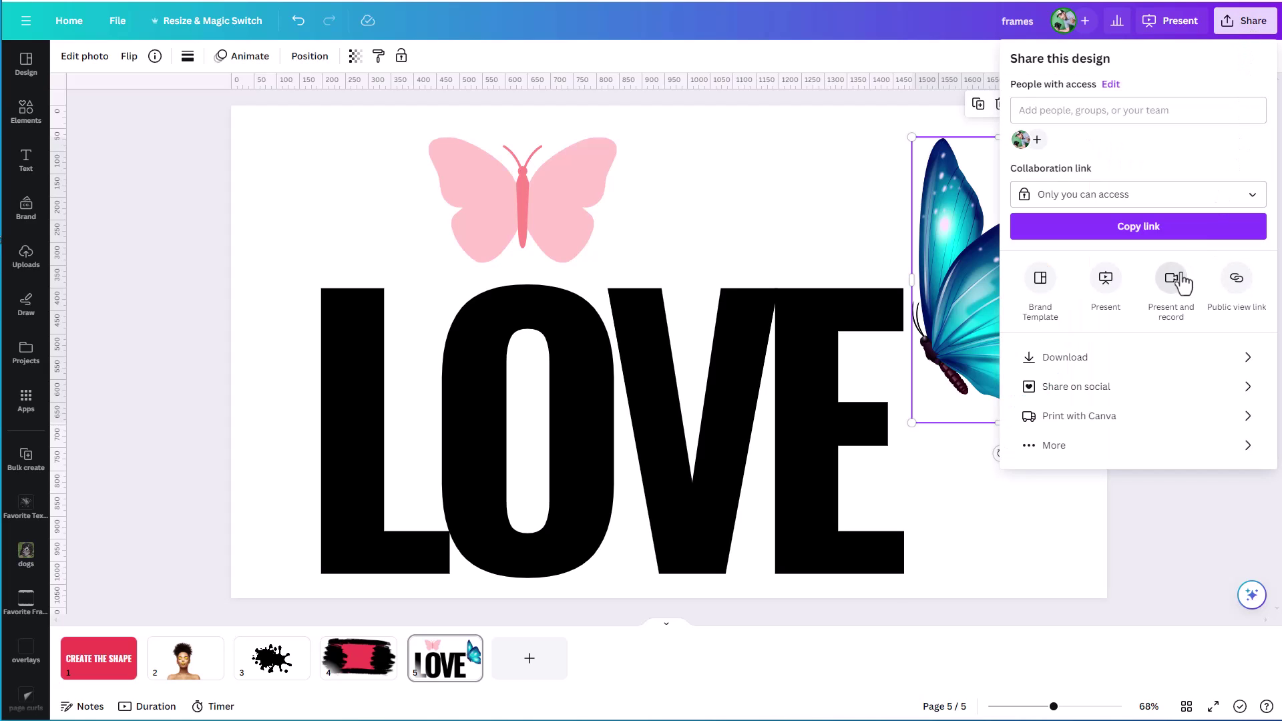
click(351, 668)
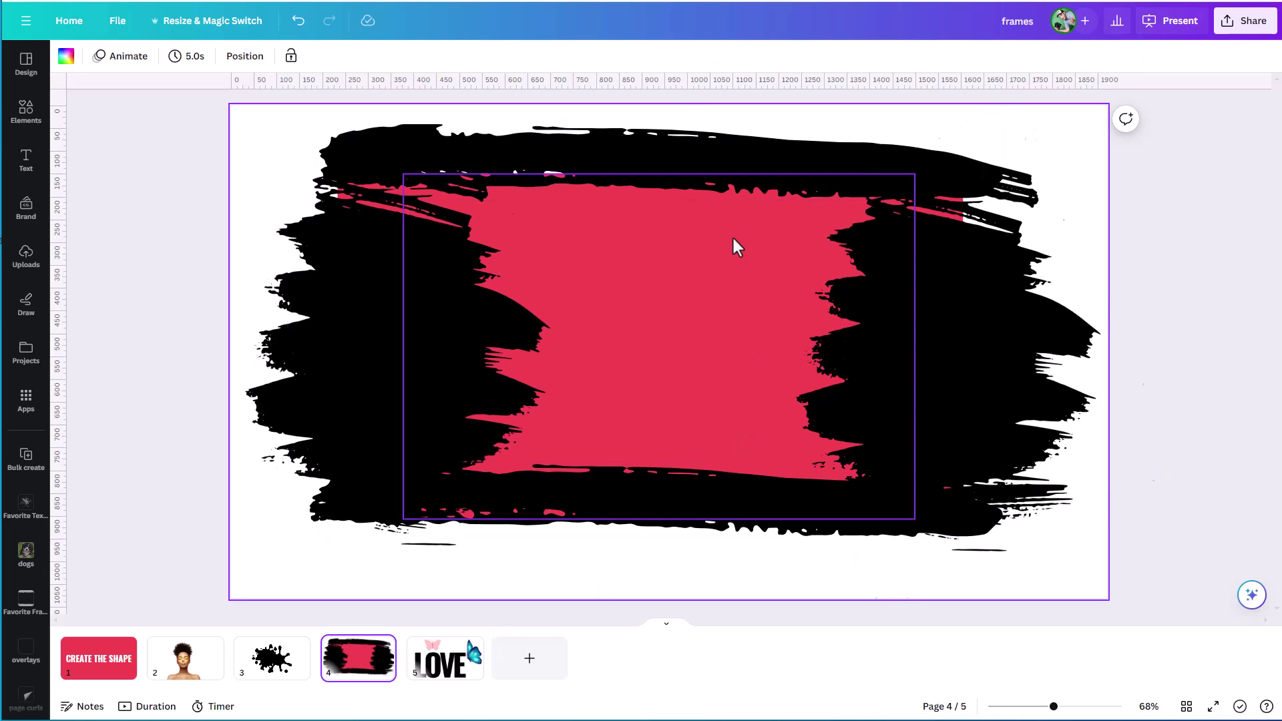
click(1246, 21)
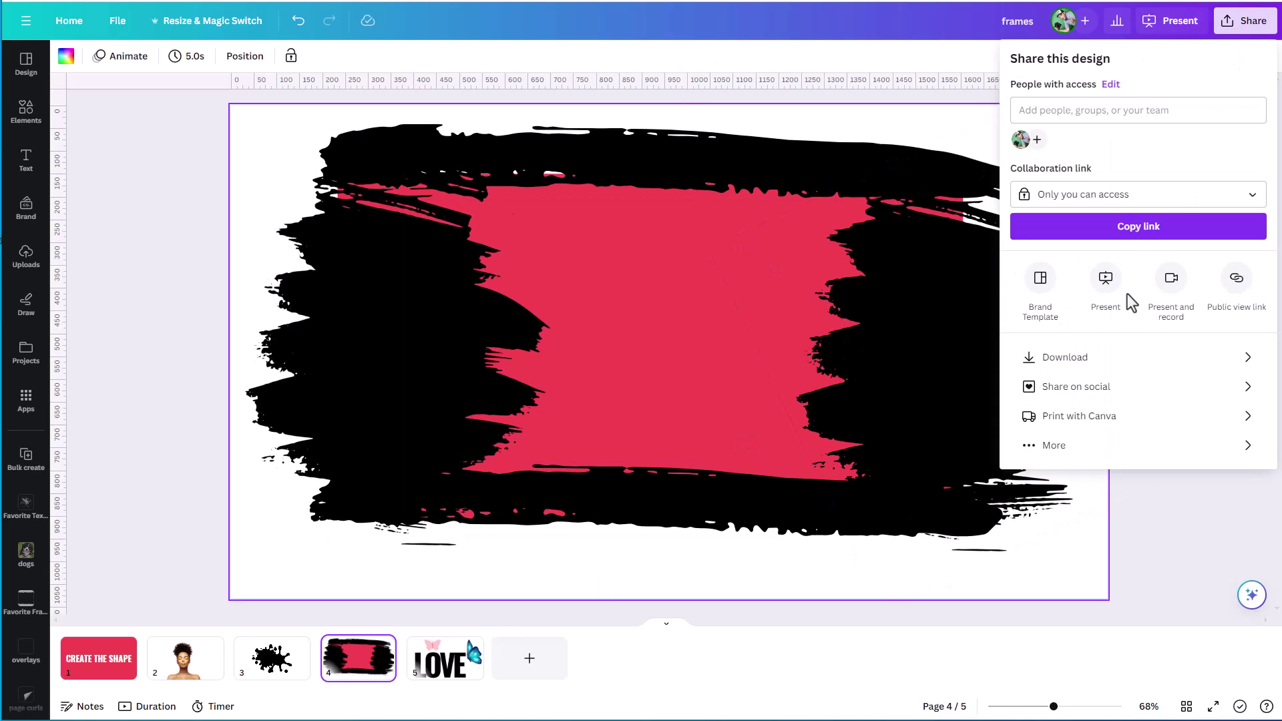
click(1170, 369)
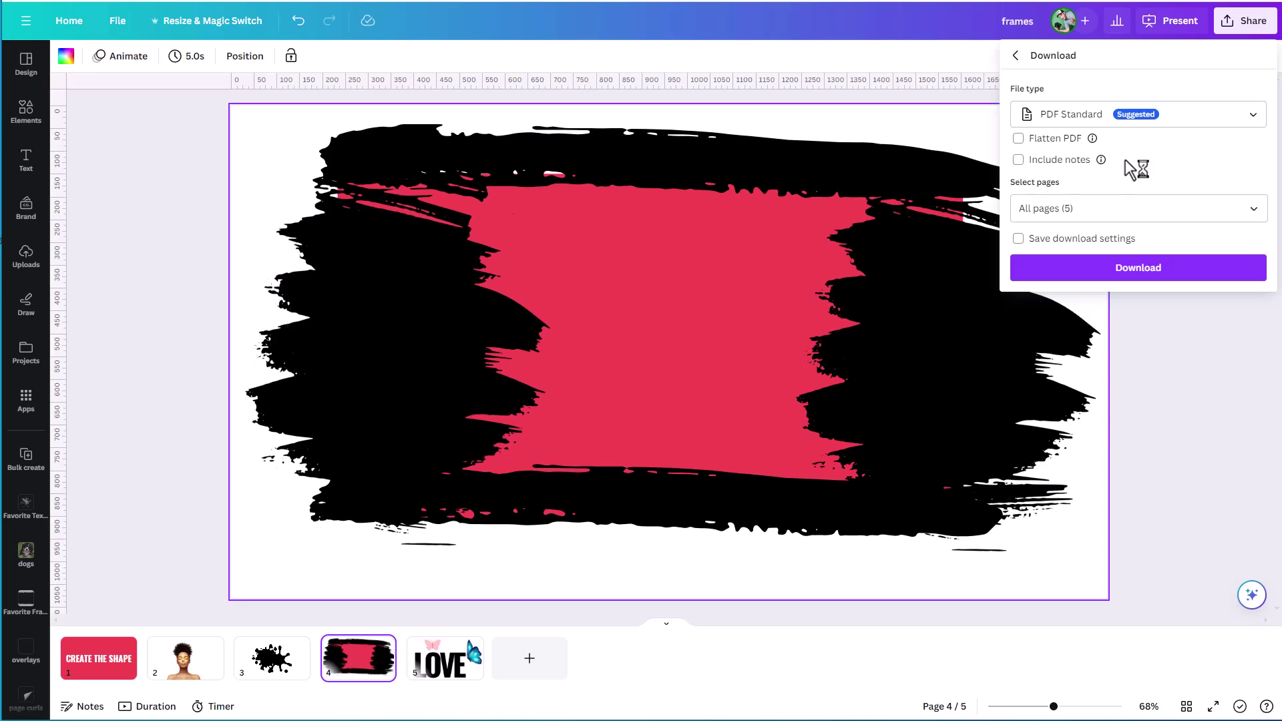
click(1148, 127)
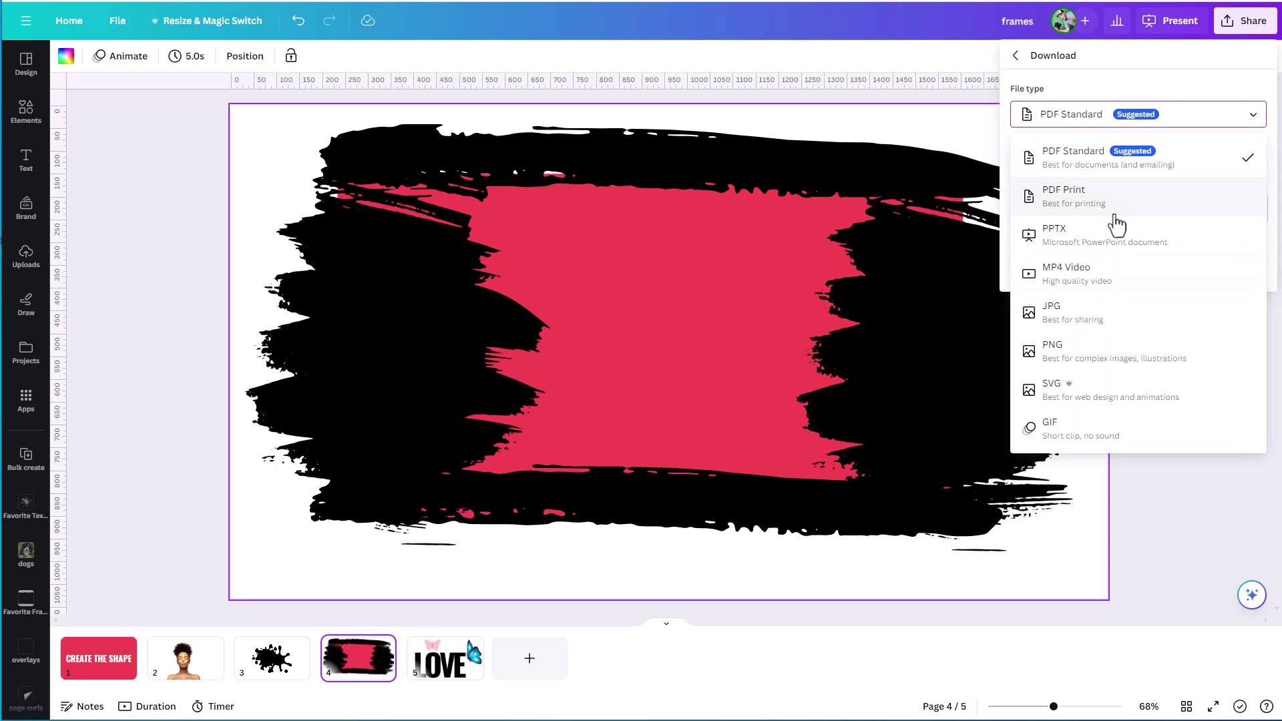
click(1081, 350)
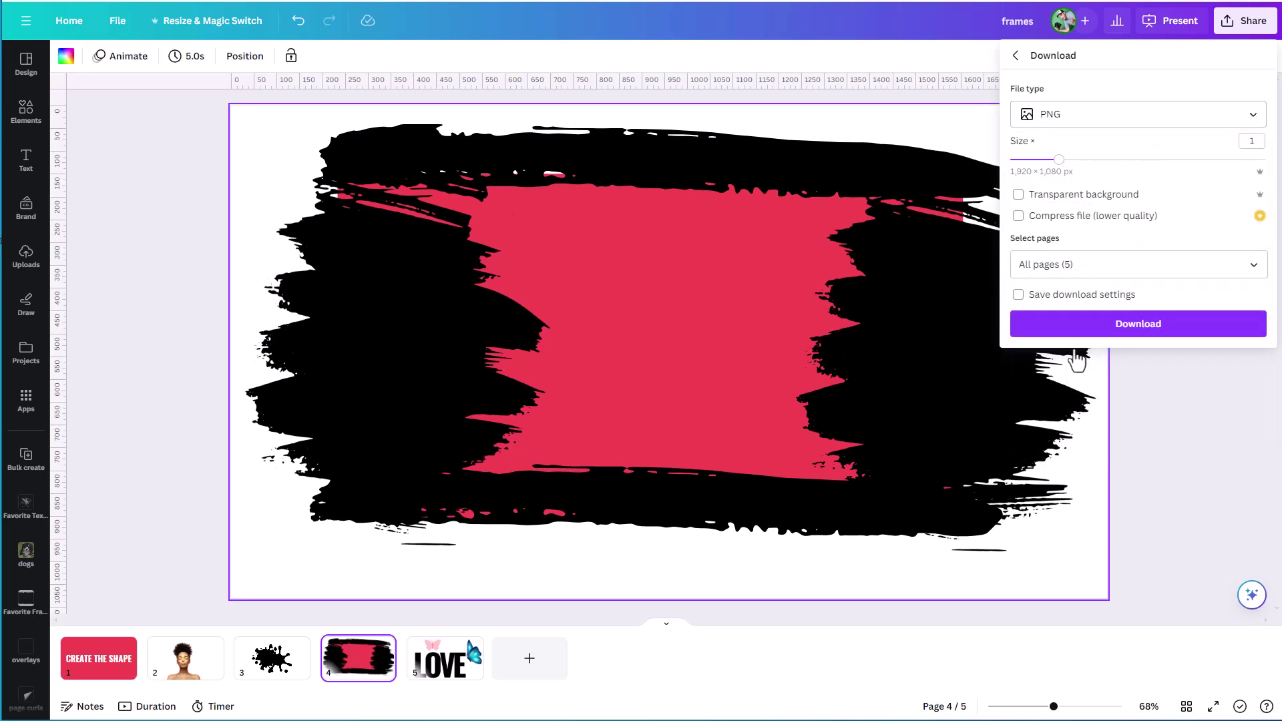
click(1019, 195)
Step: Limit the download to the current page, page 4, instead of all pages
click(1145, 265)
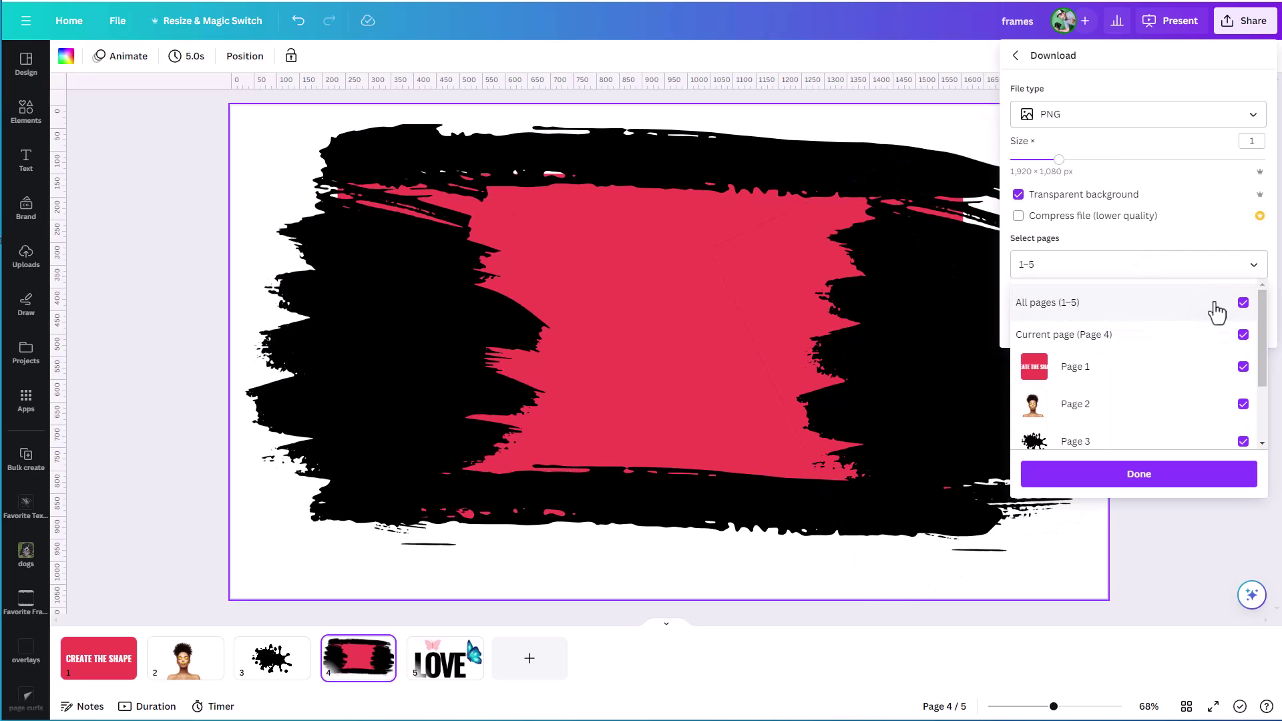
click(1243, 304)
click(1242, 336)
scroll(1207, 405, down, 2)
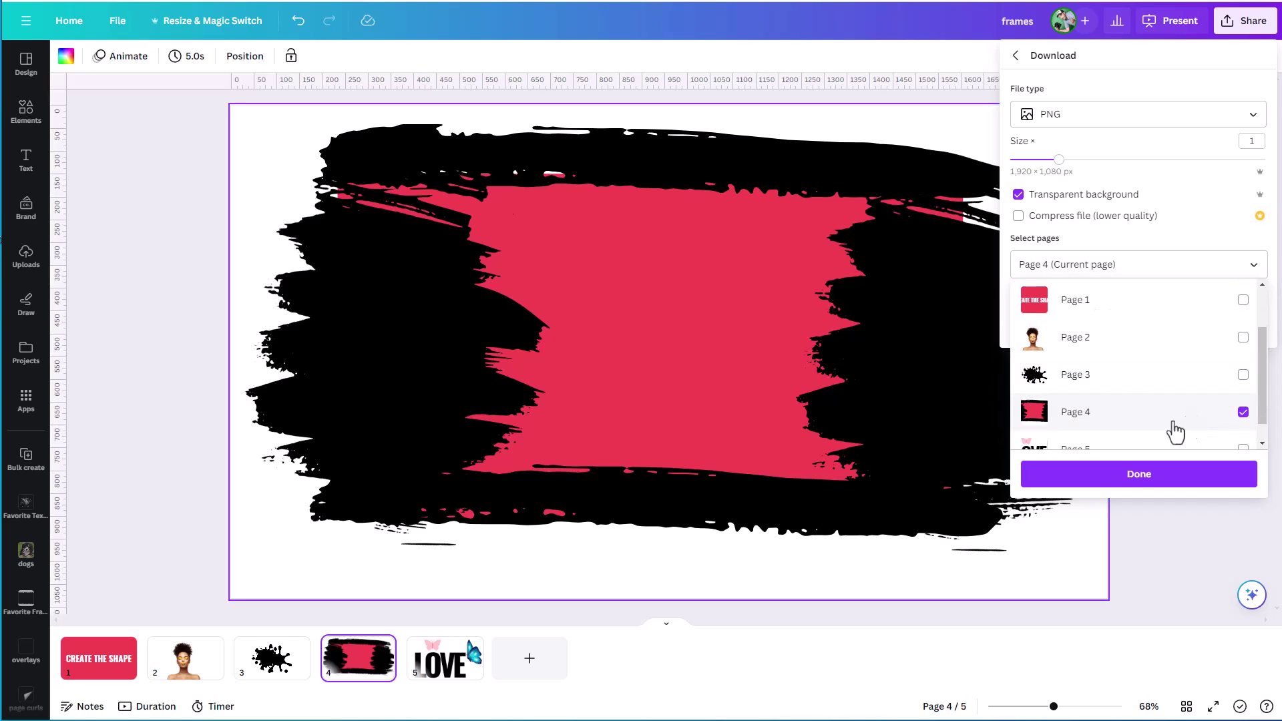
click(1118, 475)
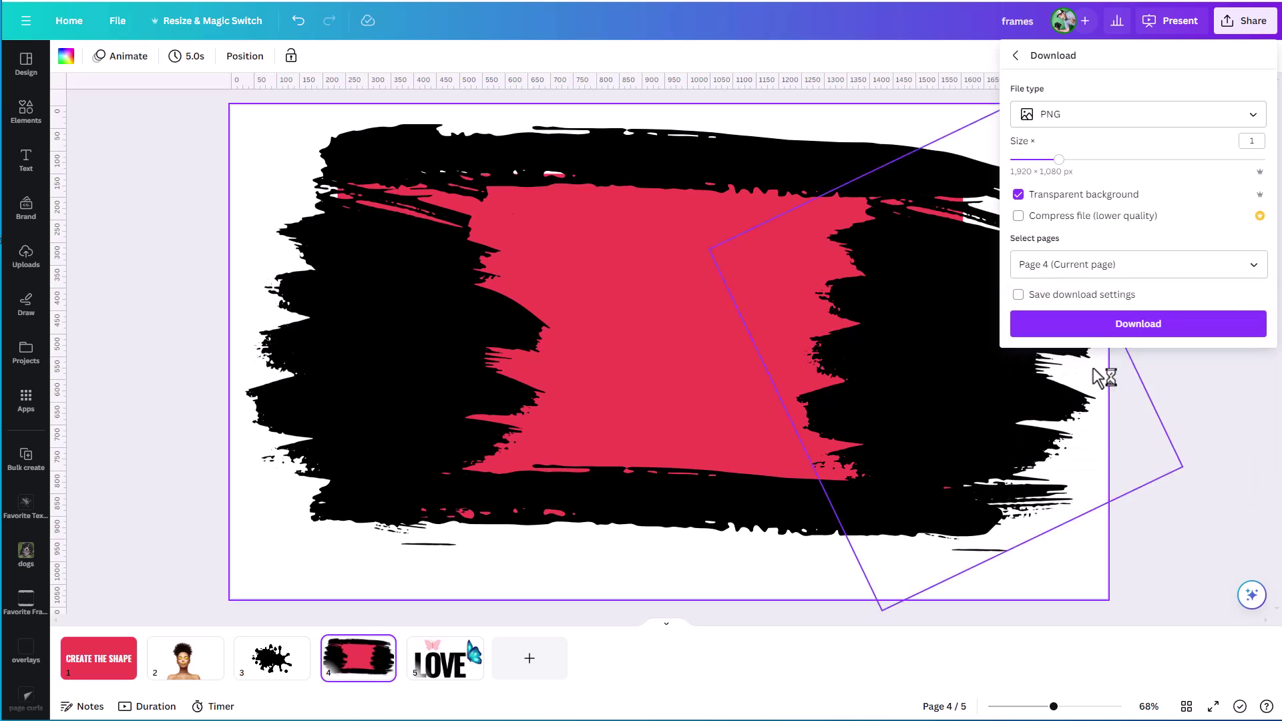
Step: Download page 4 and save it as the PNG file frames
click(1101, 327)
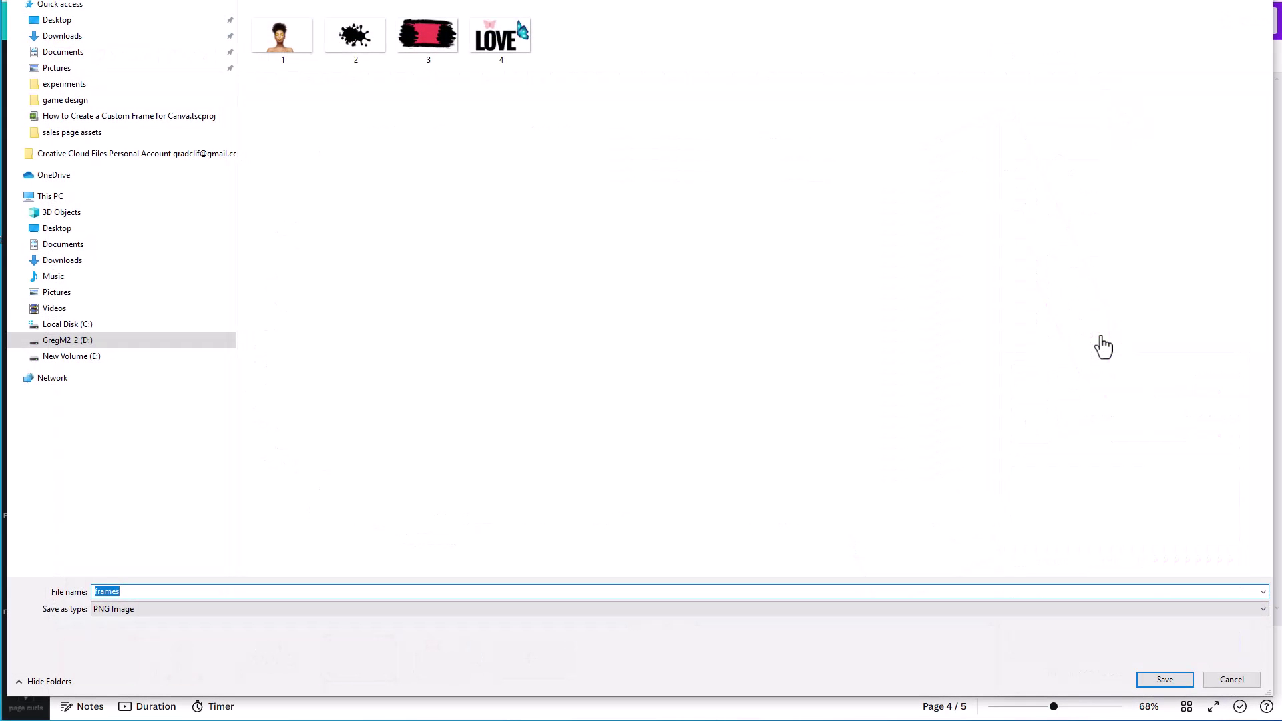
click(1164, 679)
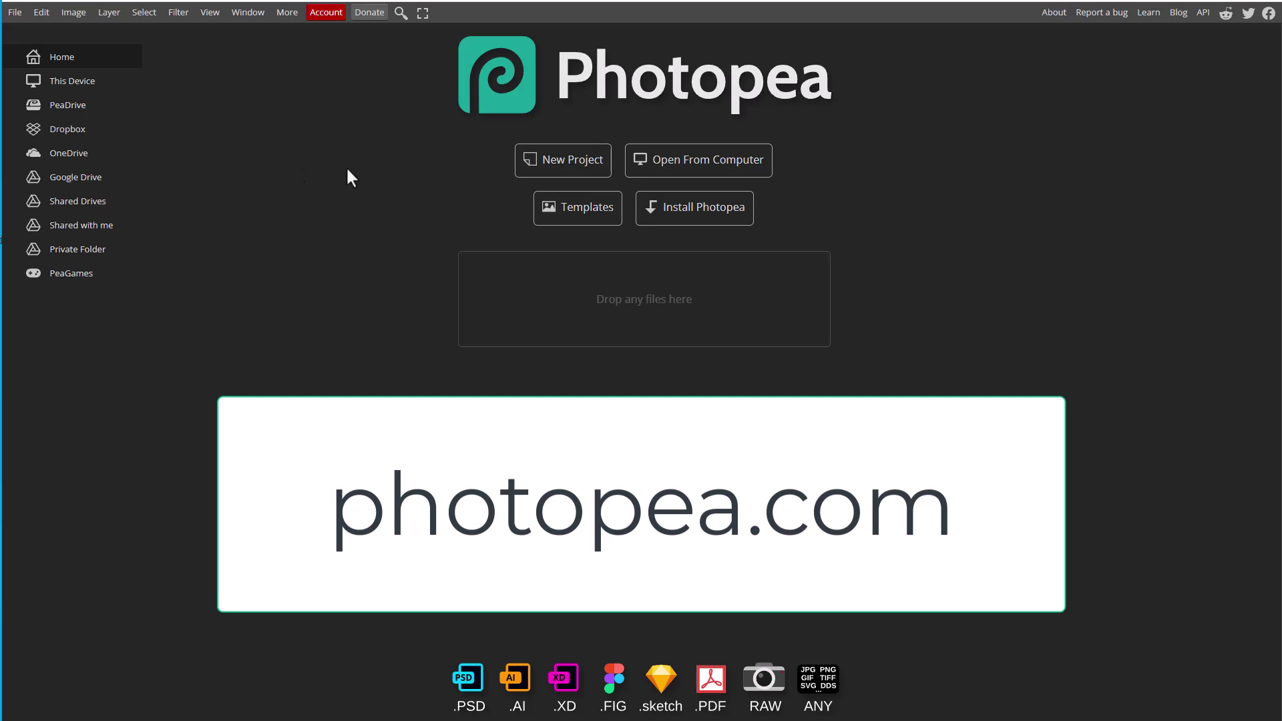
Step: In Photopea, check the account types and open the brush-stroke PNG named 3 from the computer
click(317, 11)
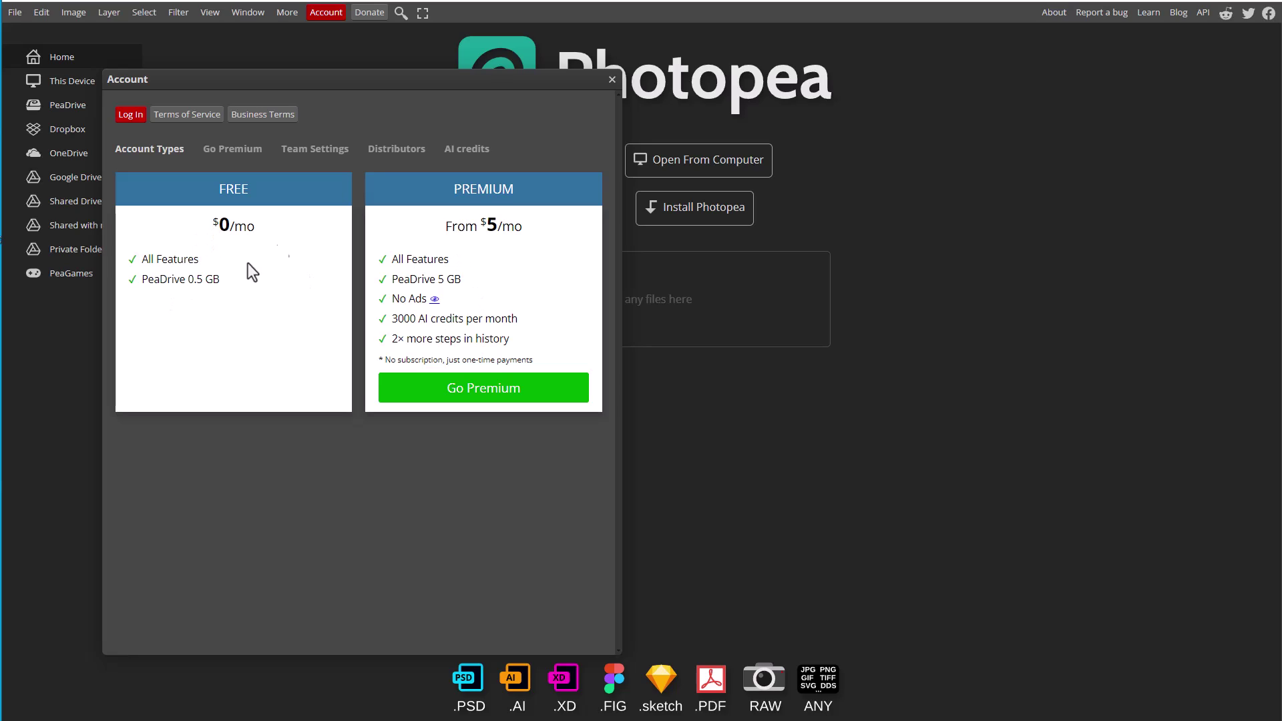
click(612, 80)
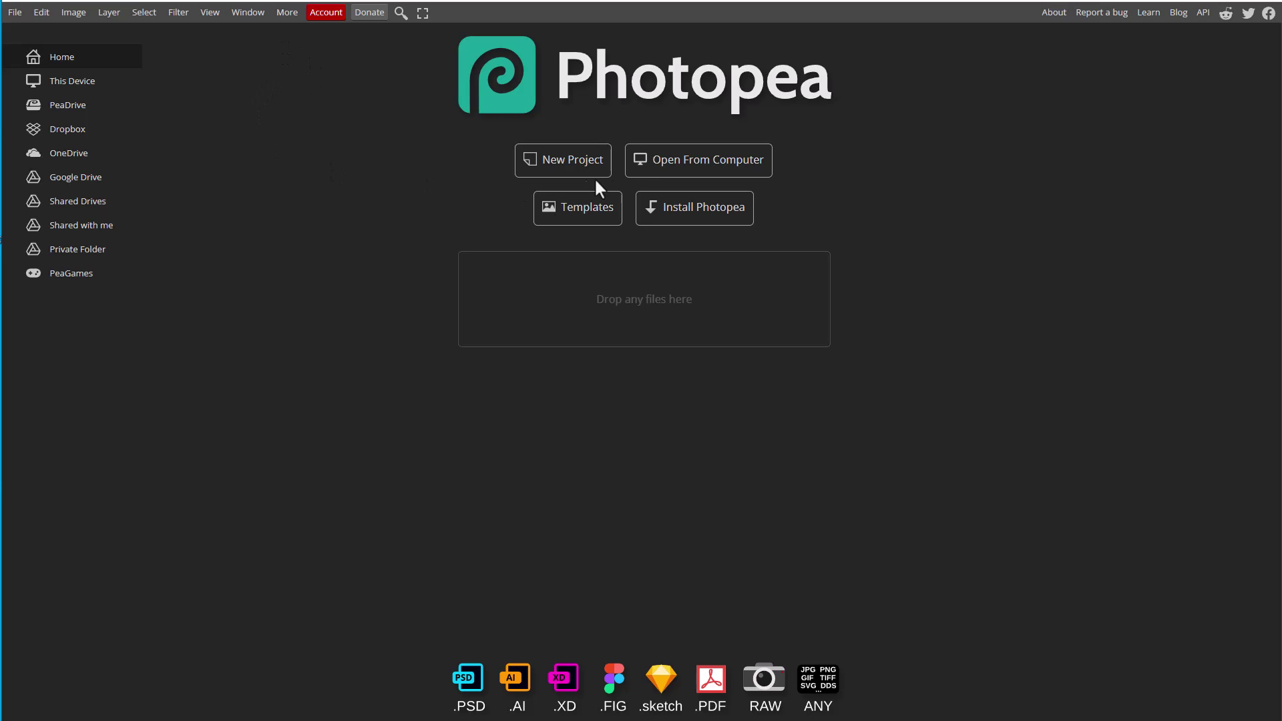
click(666, 179)
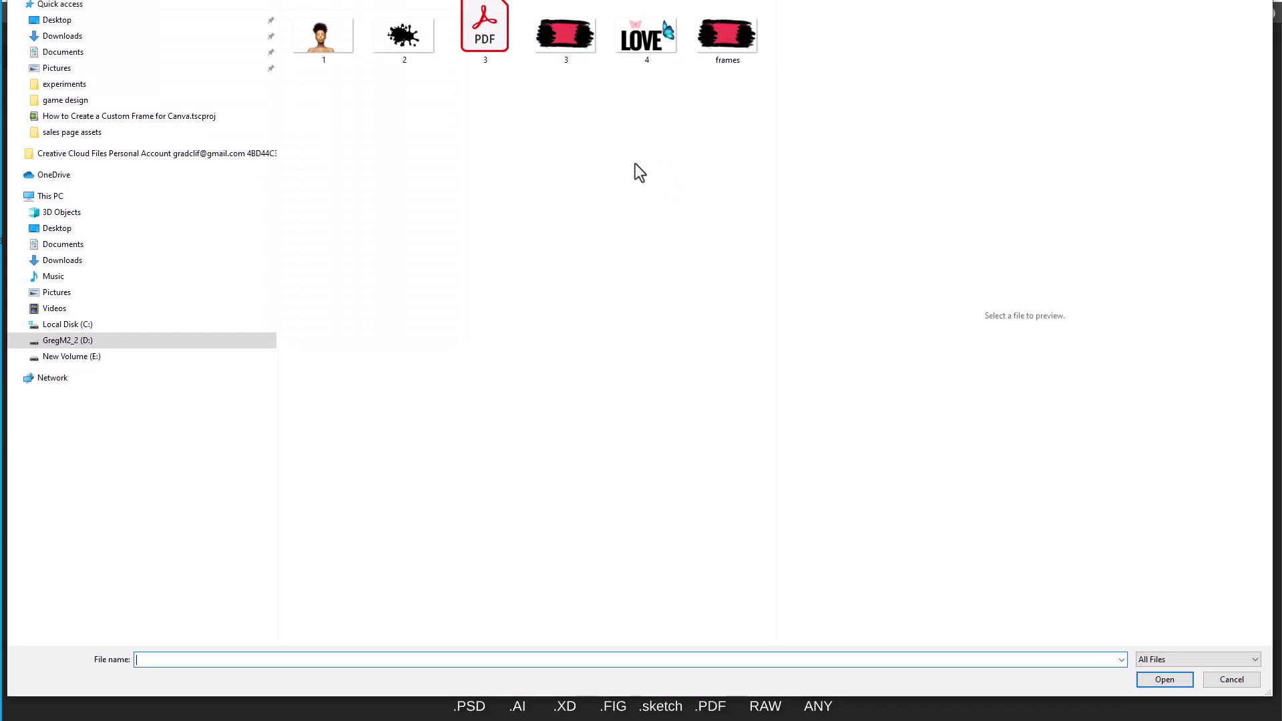
click(564, 37)
click(1149, 681)
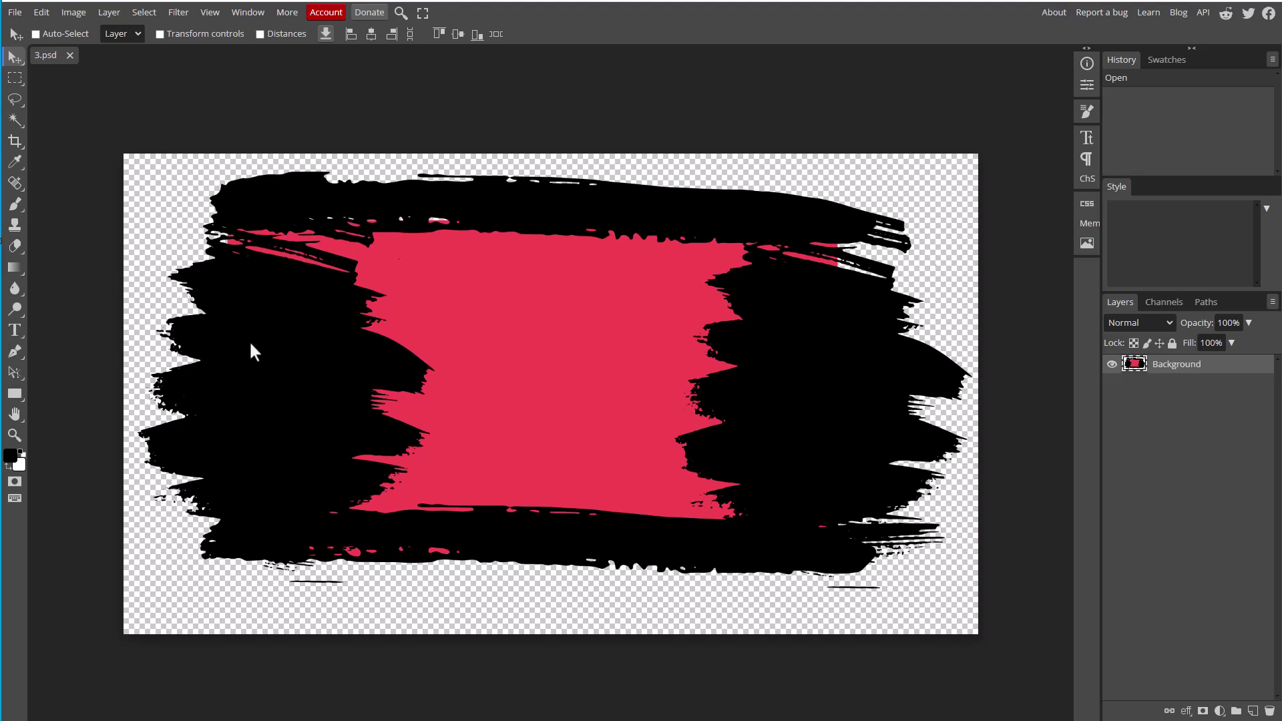
Step: Select the pixels of the Background layer and convert the selection into a work path
ctrl+click(1134, 370)
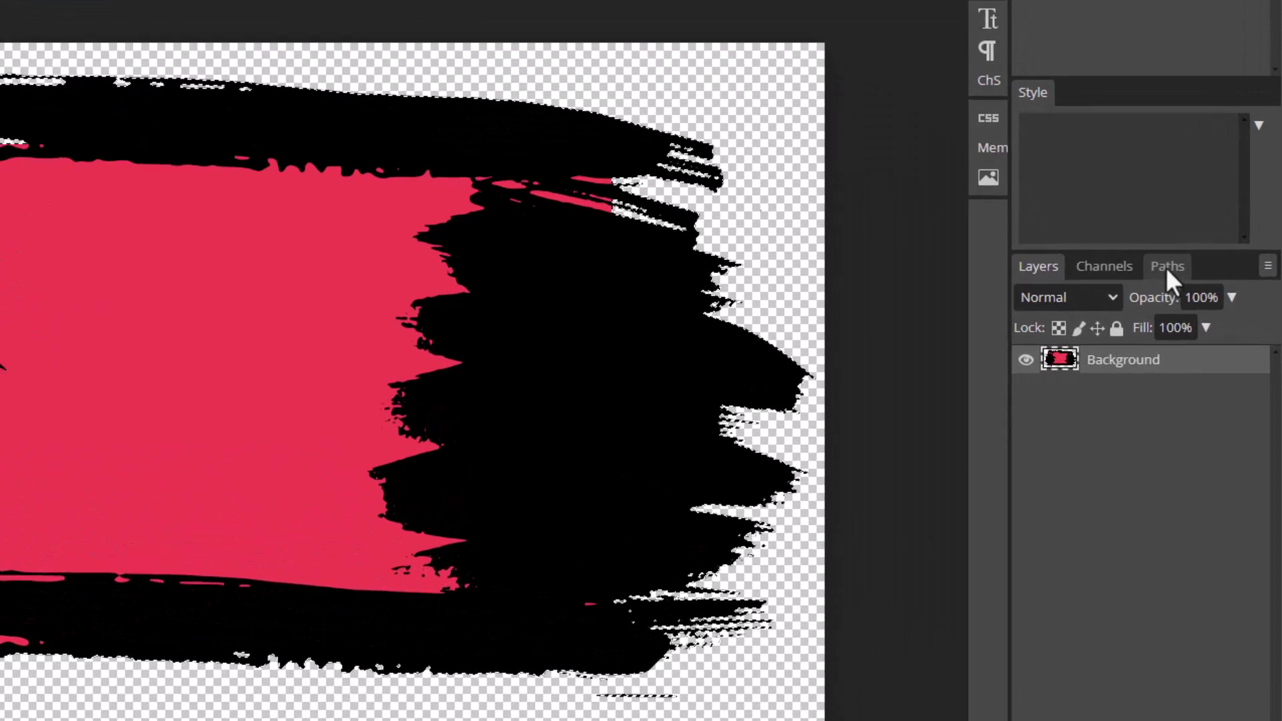
click(1205, 302)
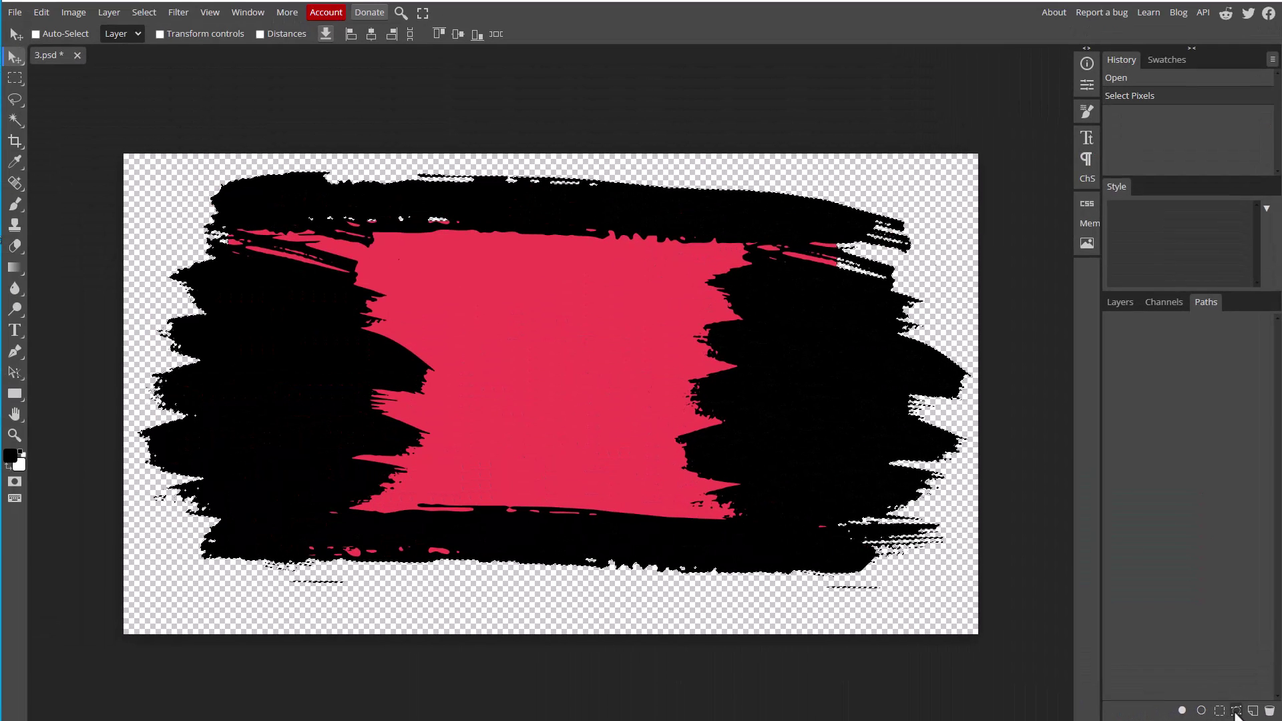
click(1235, 712)
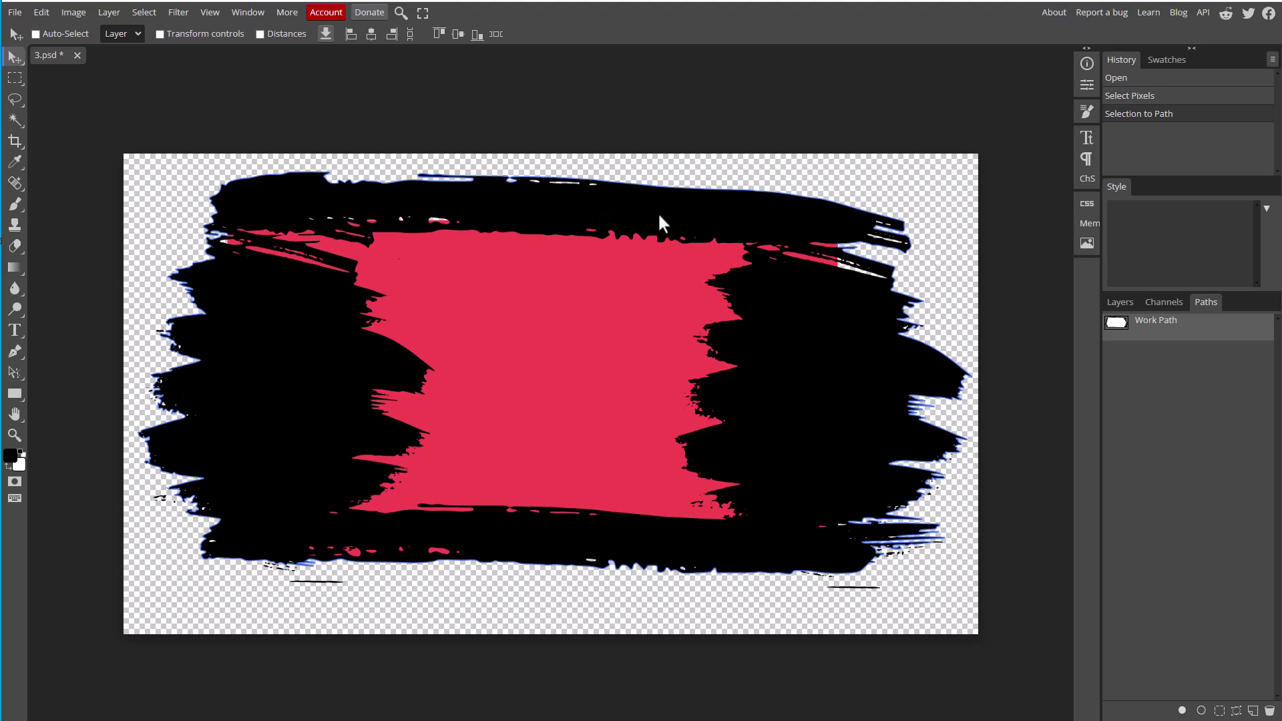
Step: Add a vector mask to the Background layer from the current path and show the layer with its mask
click(138, 14)
mouse_move(110, 15)
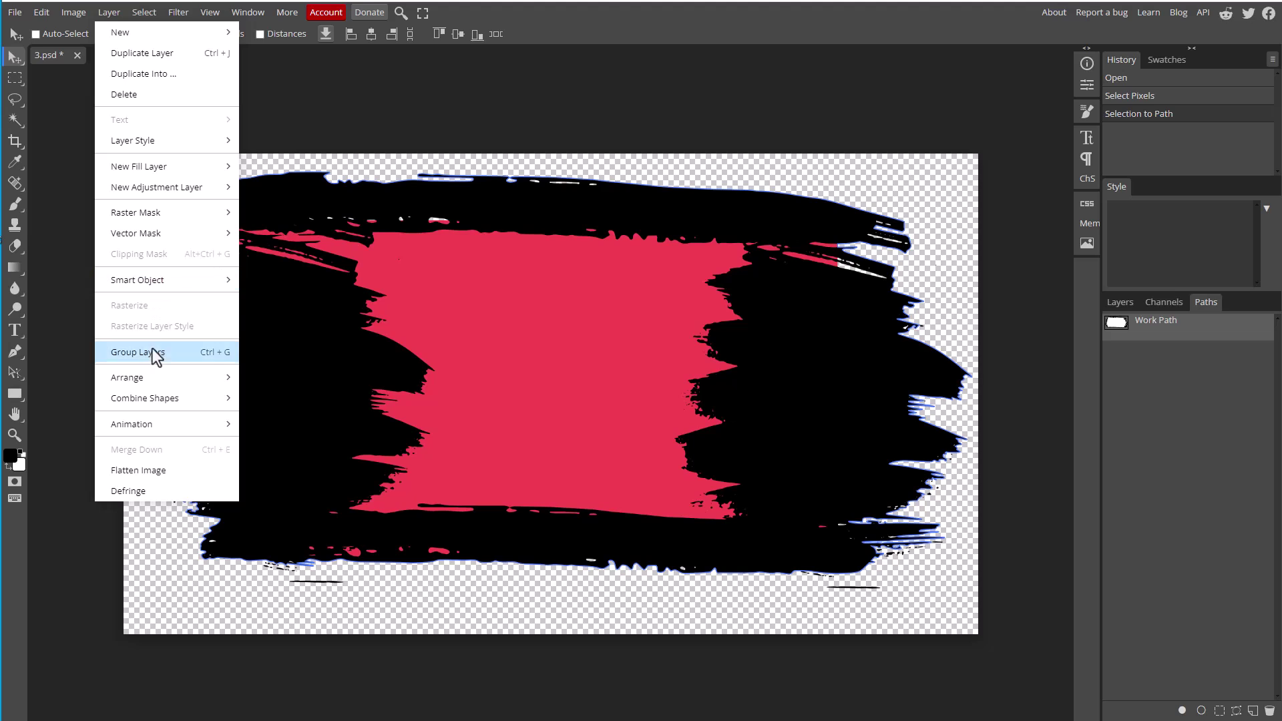
mouse_move(147, 236)
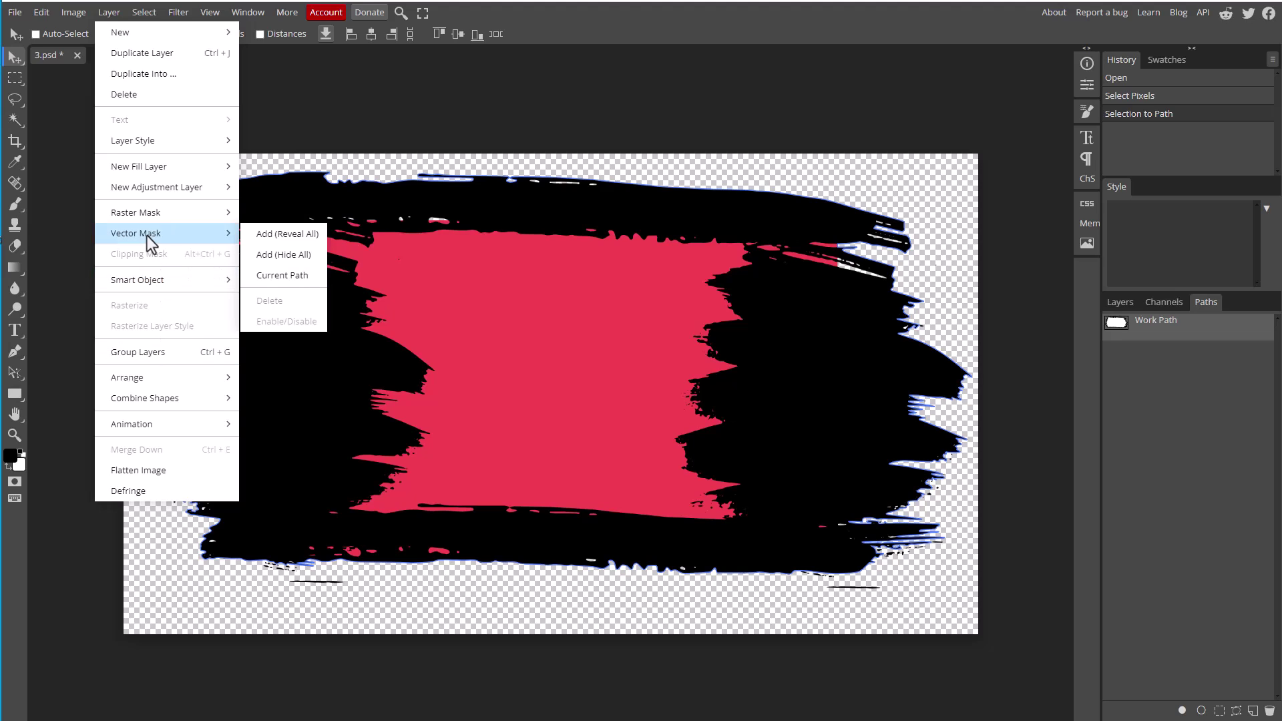
click(272, 274)
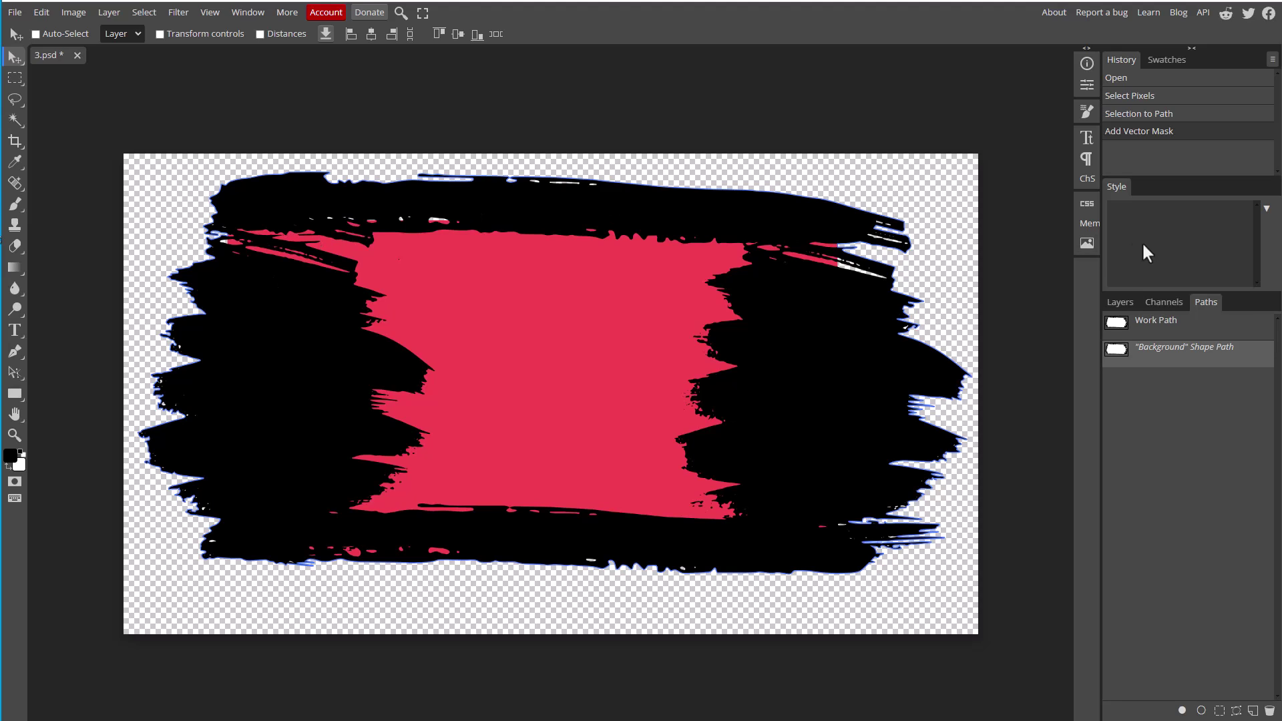
click(1118, 303)
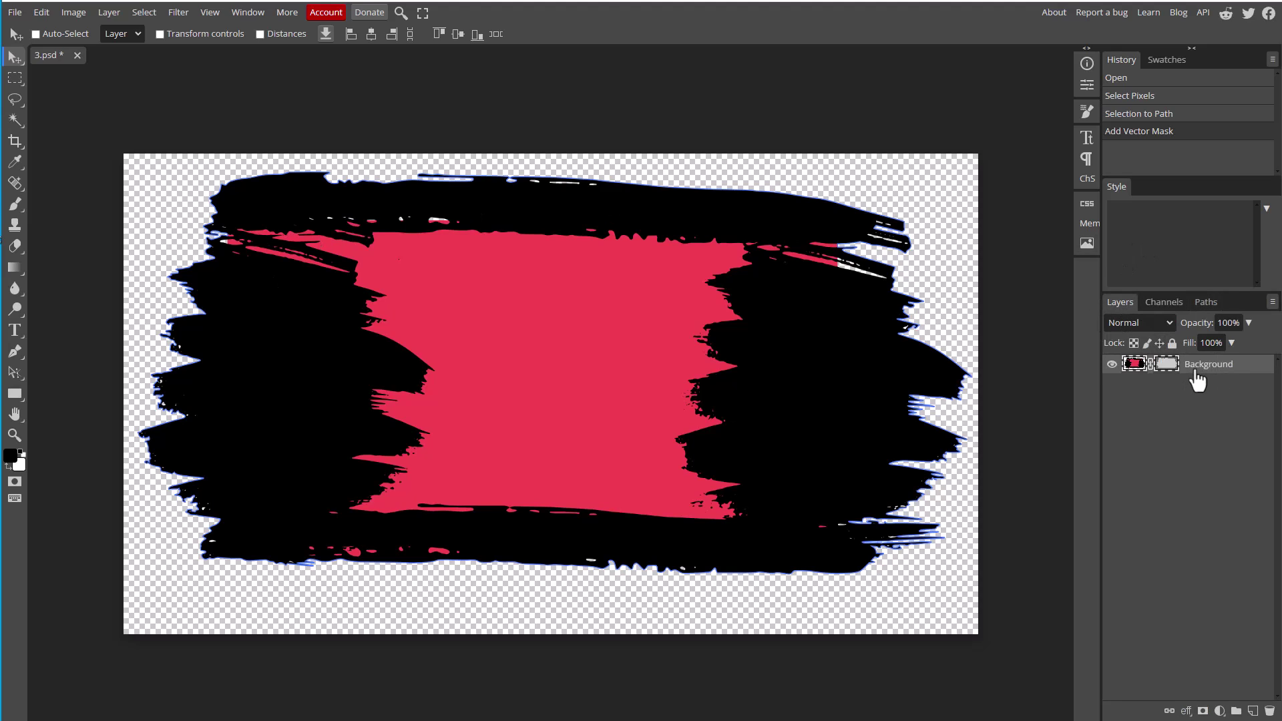
click(104, 13)
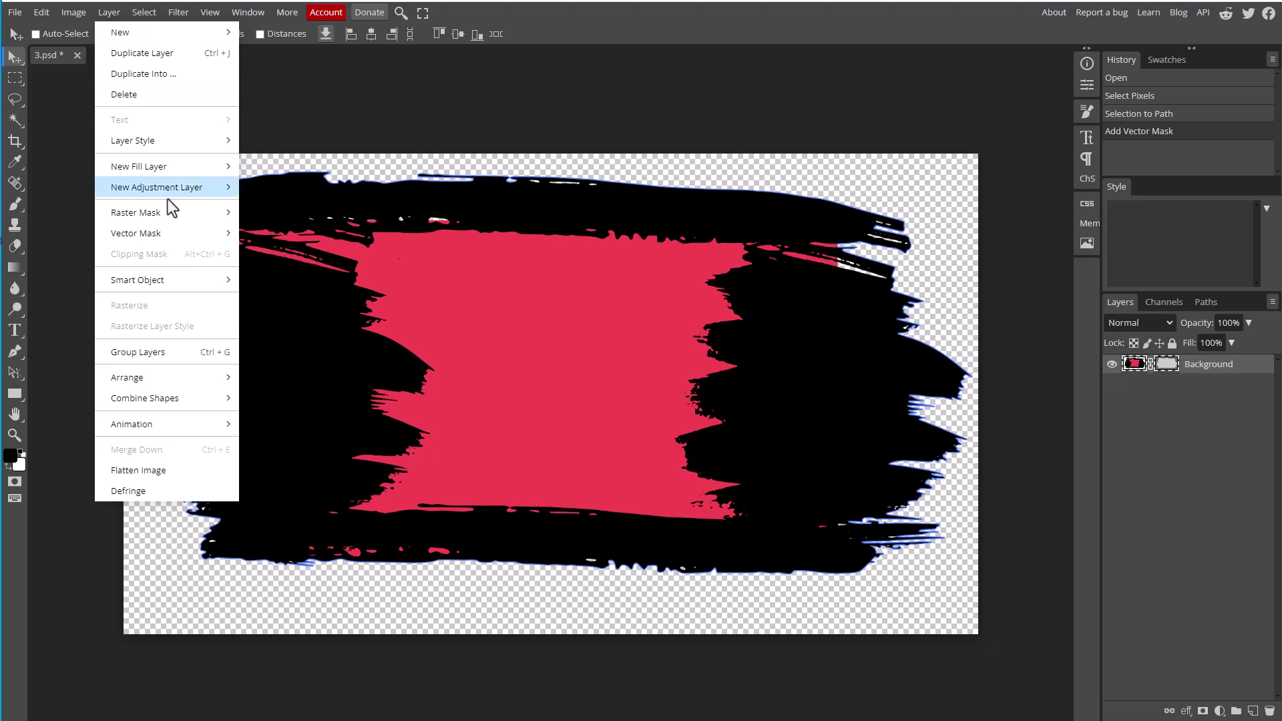
mouse_move(182, 231)
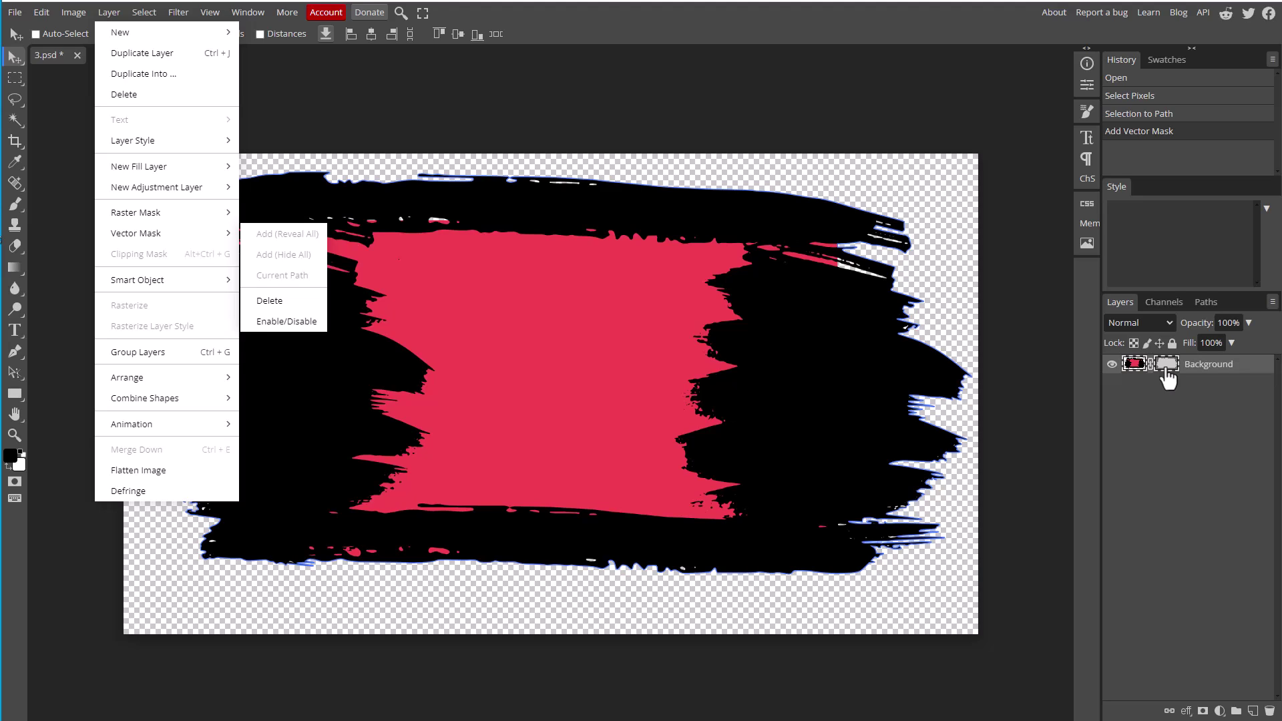
click(1167, 378)
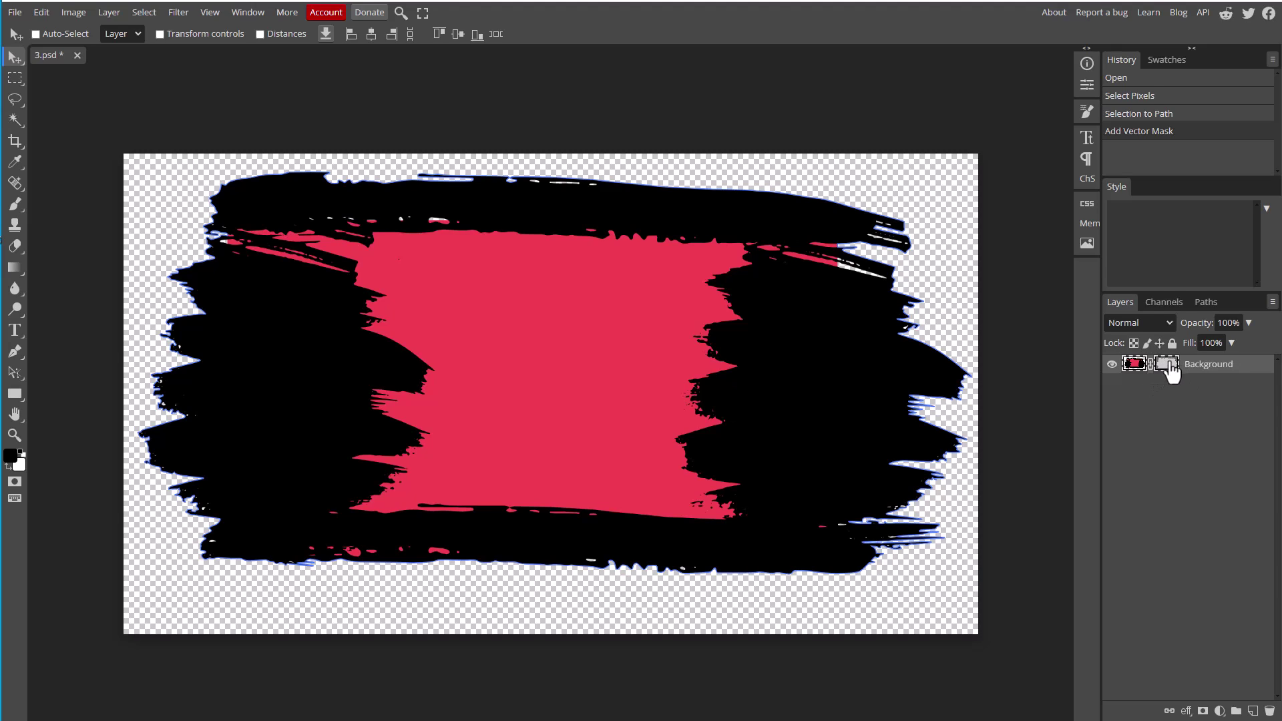
Step: Export the vector-masked brush-stroke design as a PDF and save it on the computer
click(15, 12)
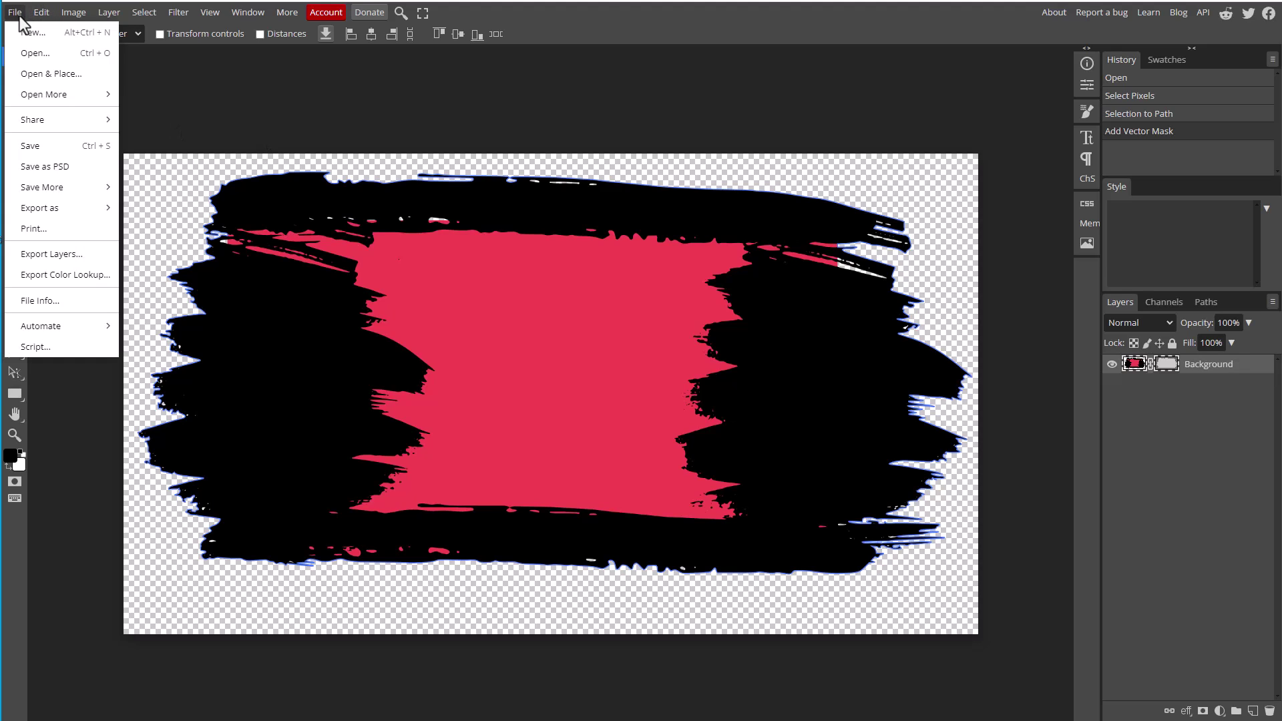
mouse_move(67, 214)
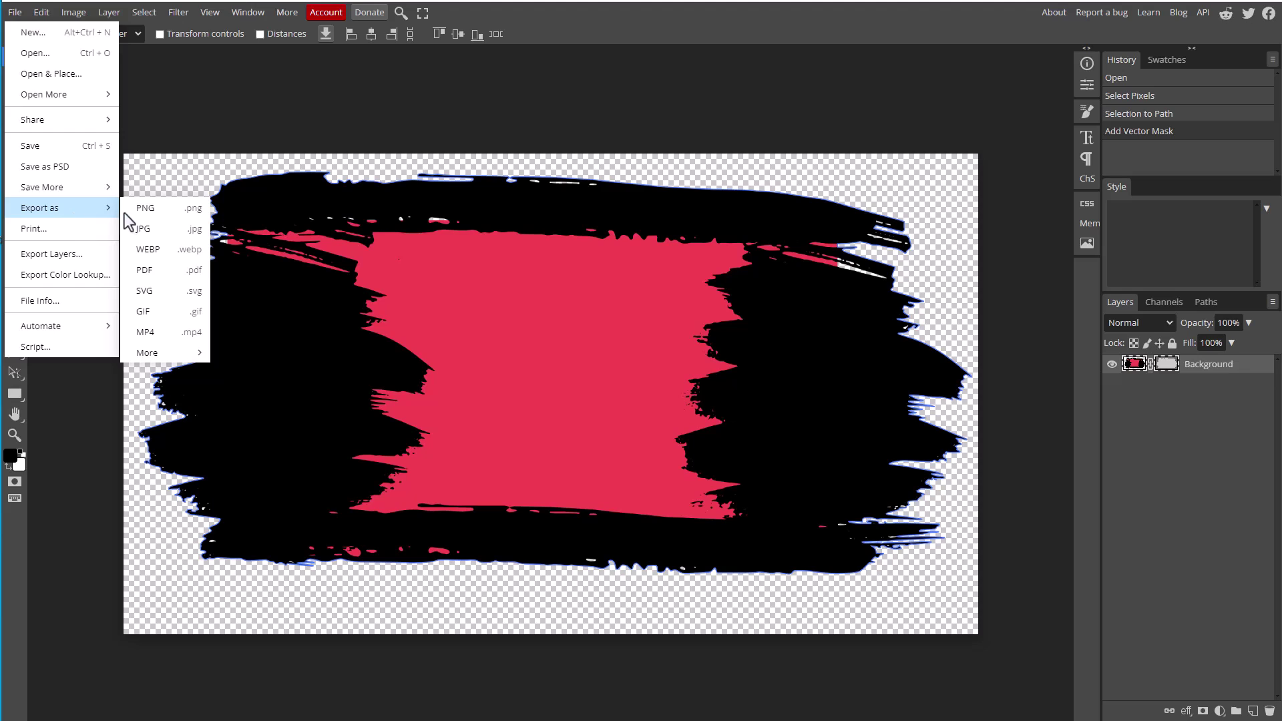
click(174, 275)
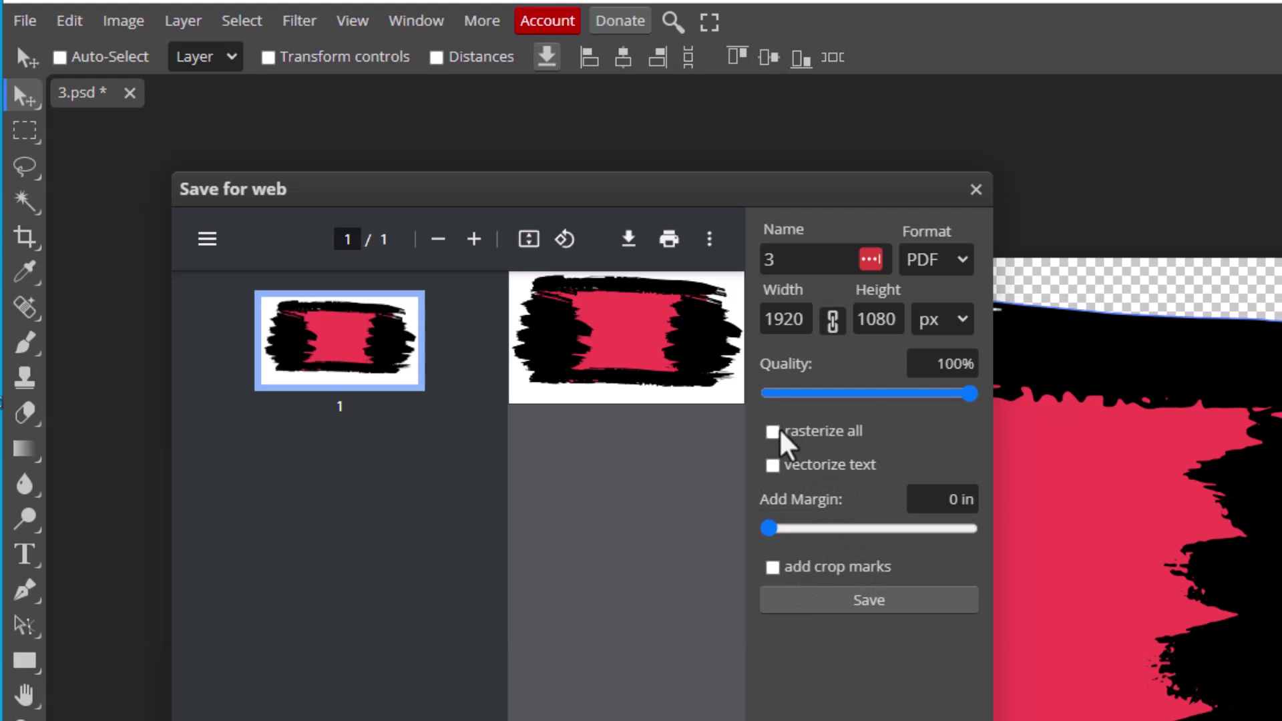
click(875, 601)
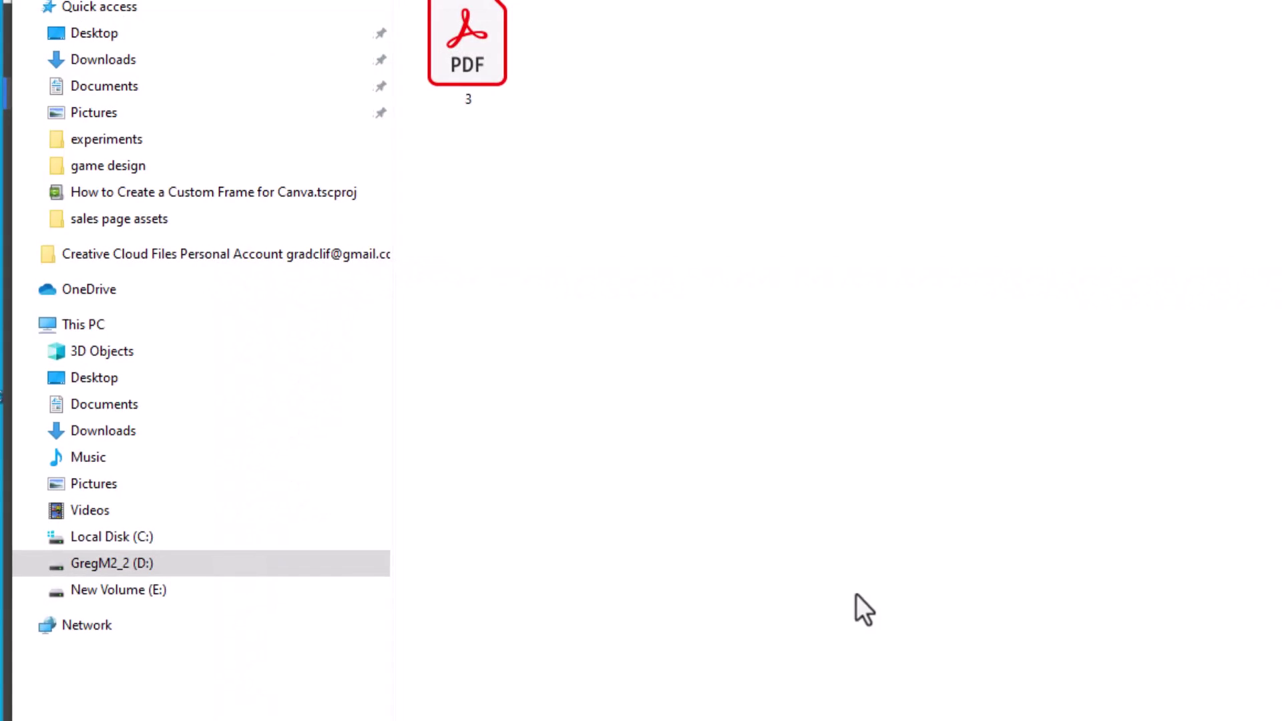
click(1165, 680)
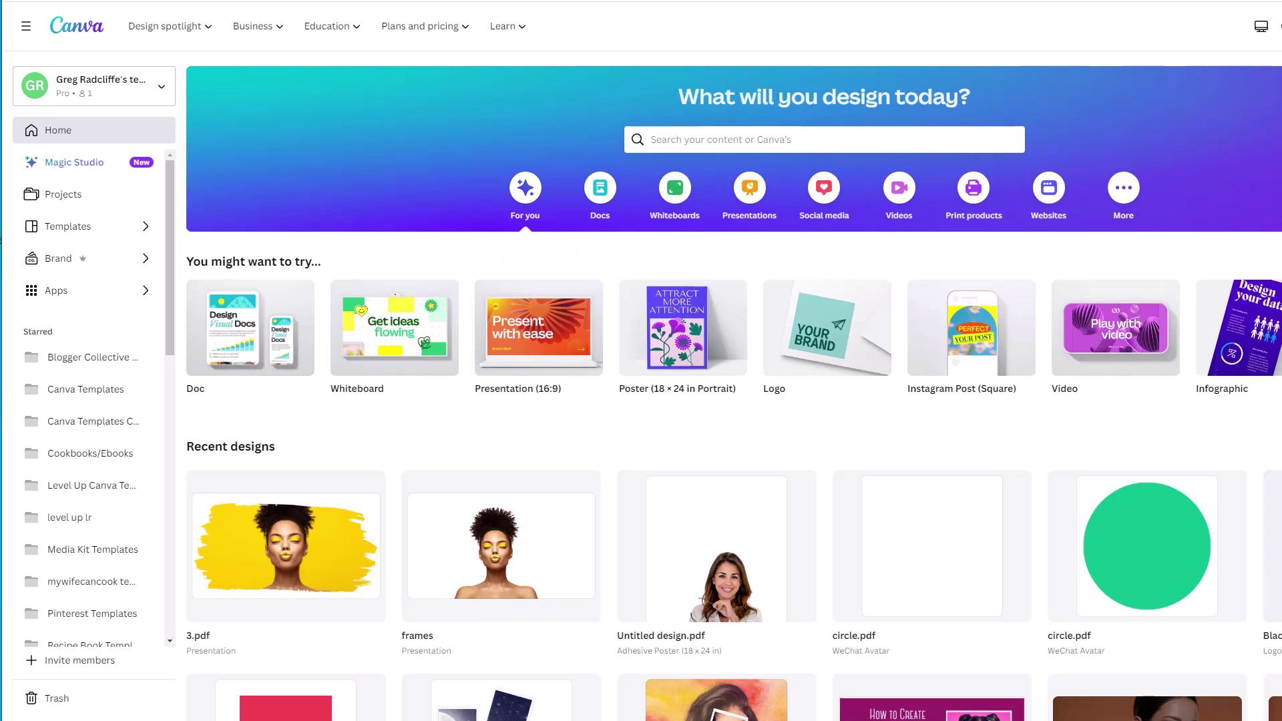
Step: Switch to Canva, import the downloaded 3 (1).pdf on the home page, and open the imported design, dismissing the feedback form
drag(1281, 720, 1272, 717)
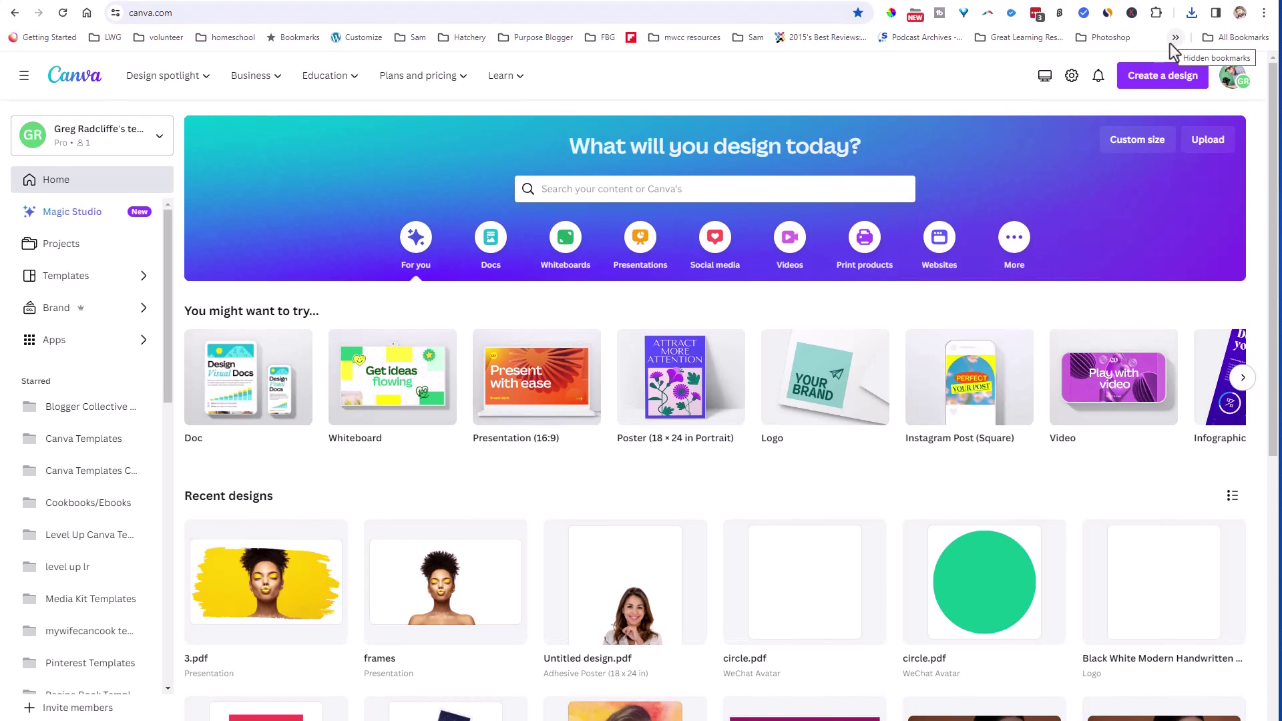
click(1192, 13)
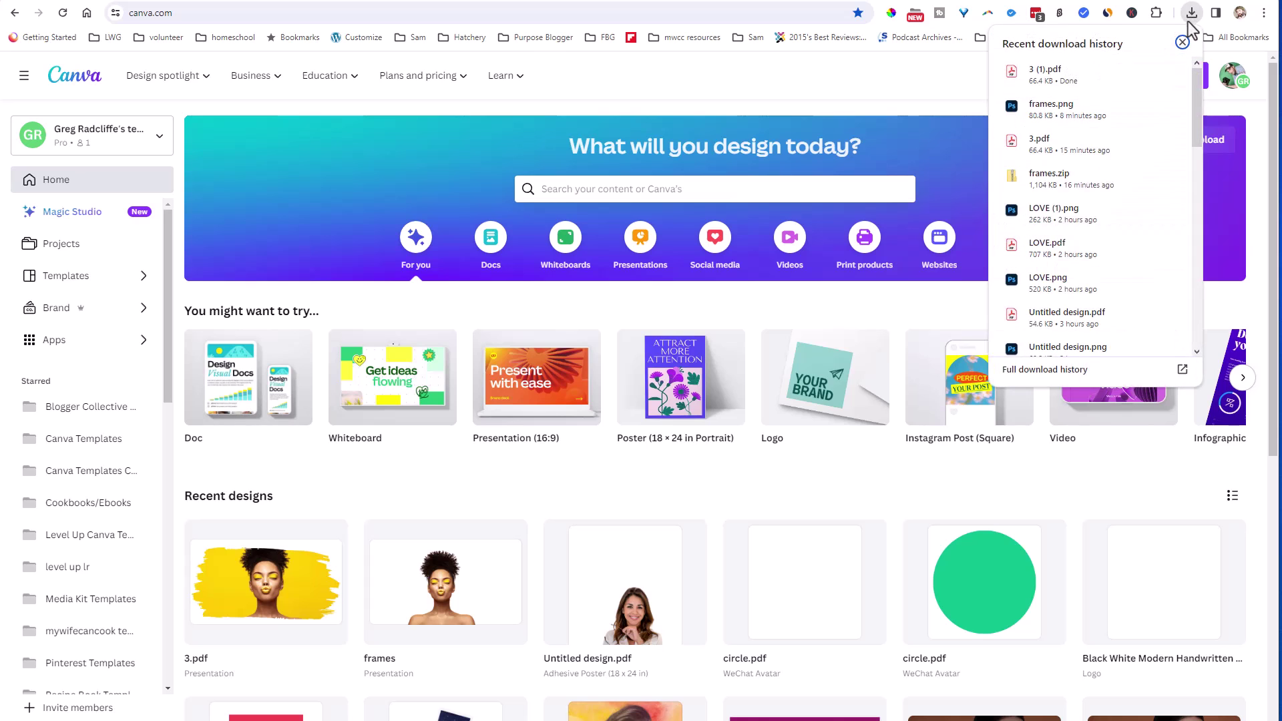
drag(1071, 86, 495, 473)
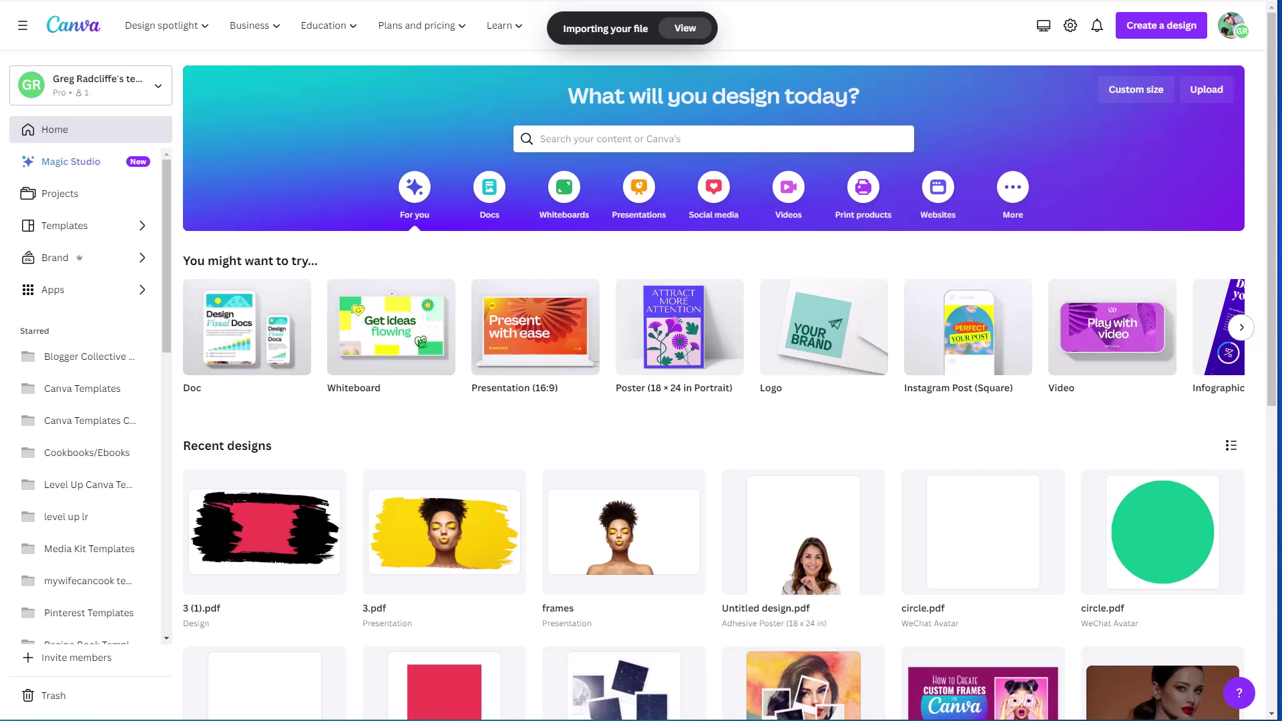
click(255, 542)
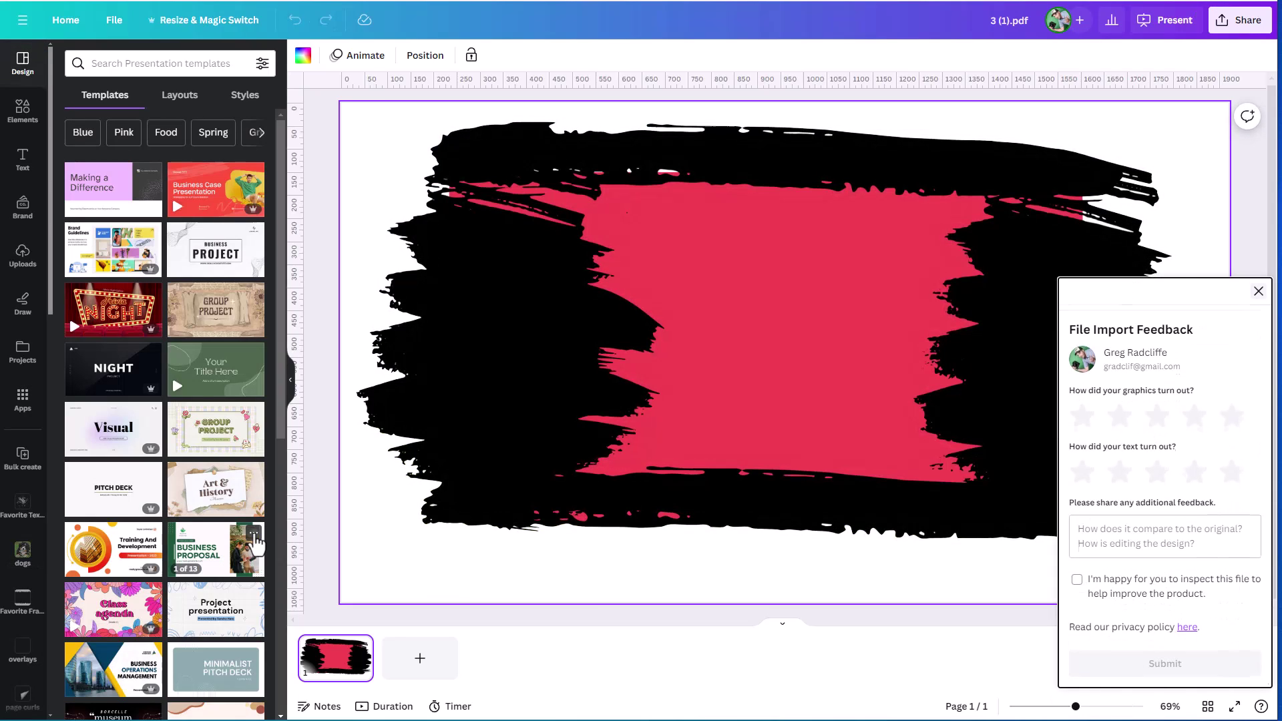
click(1258, 290)
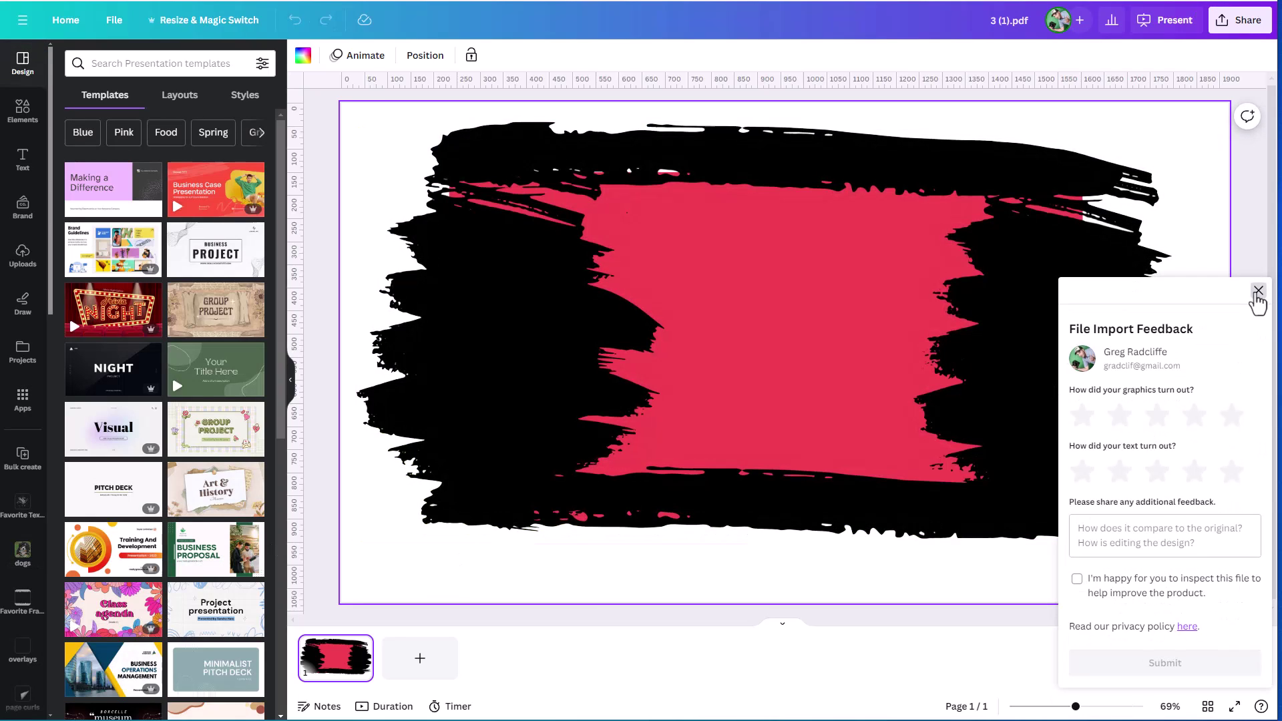
Step: Detach the black and red image from the brush-stroke frame and delete it to leave the frame empty
right_click(662, 316)
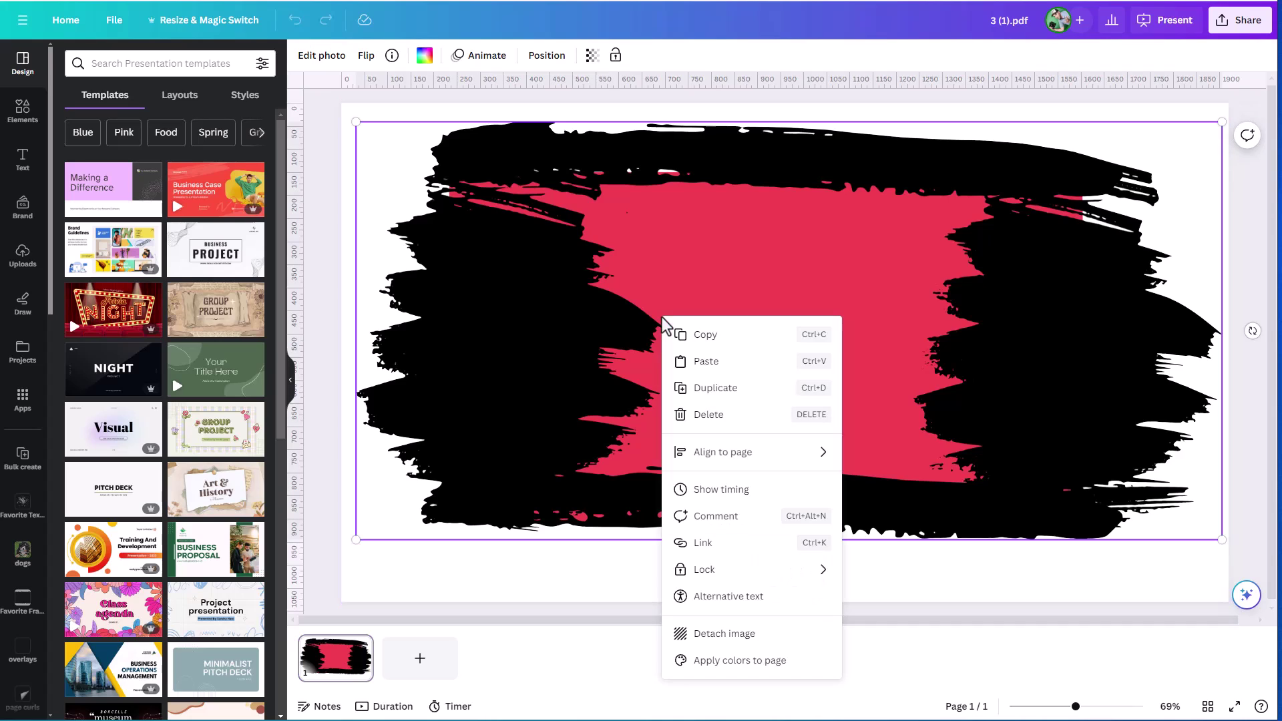
click(743, 638)
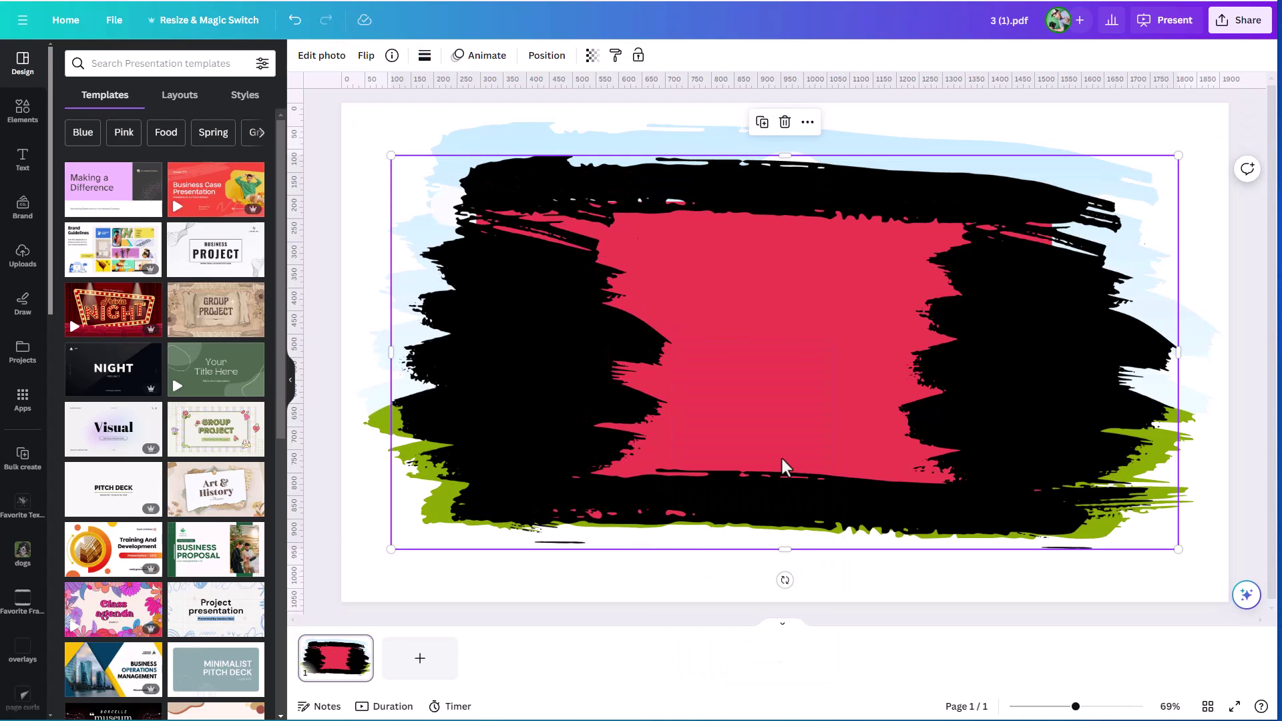
key(Delete)
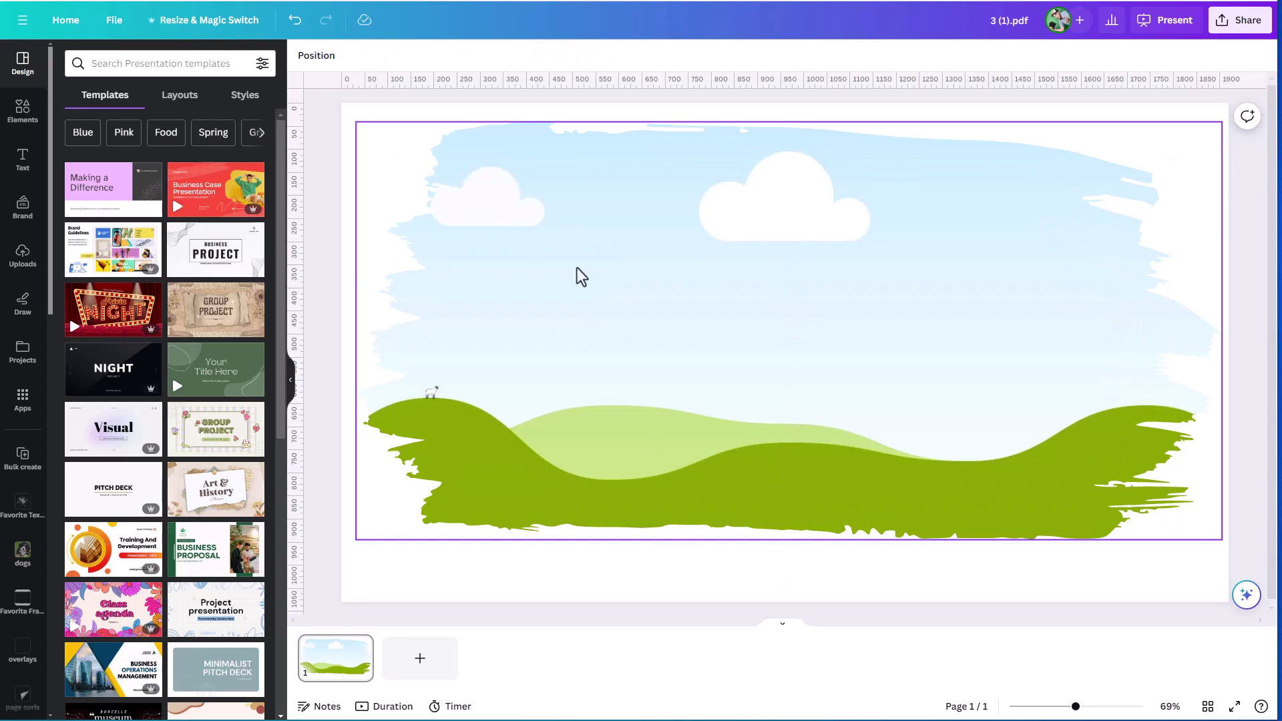
Step: Fill the empty brush-stroke frame with the uploaded portrait of the woman on a yellow background
click(23, 108)
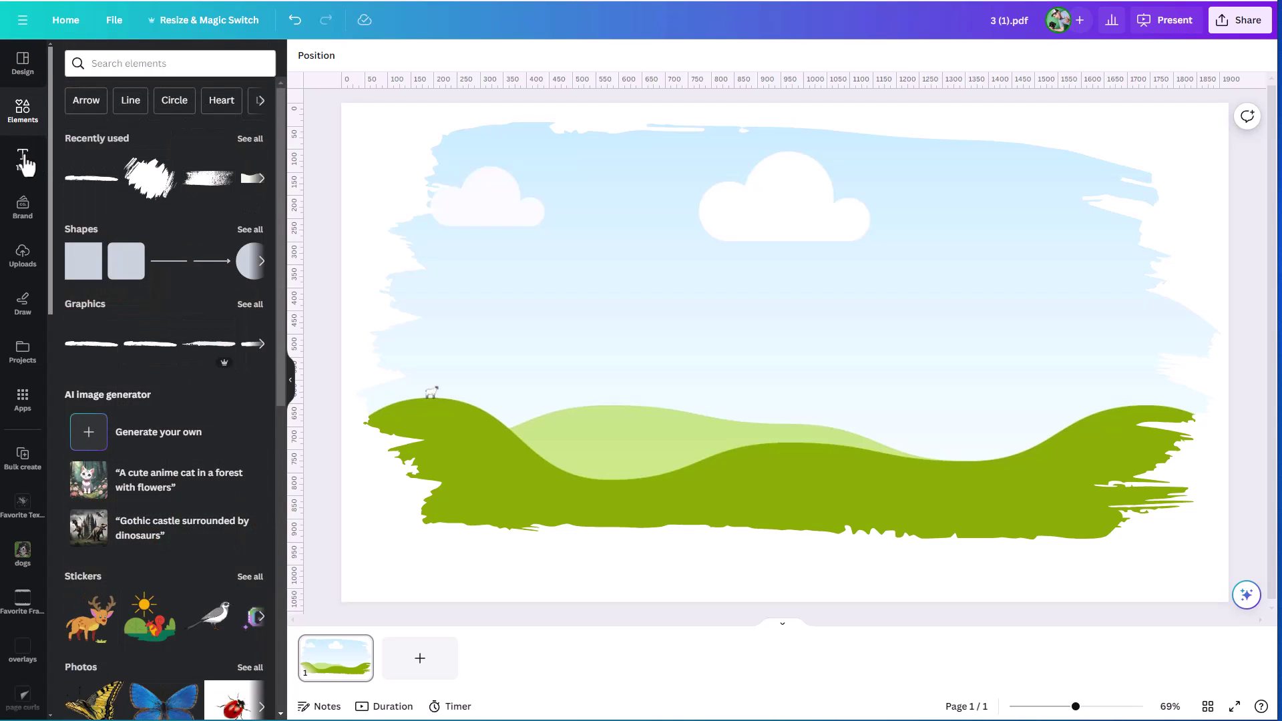
click(23, 255)
drag(109, 342, 680, 493)
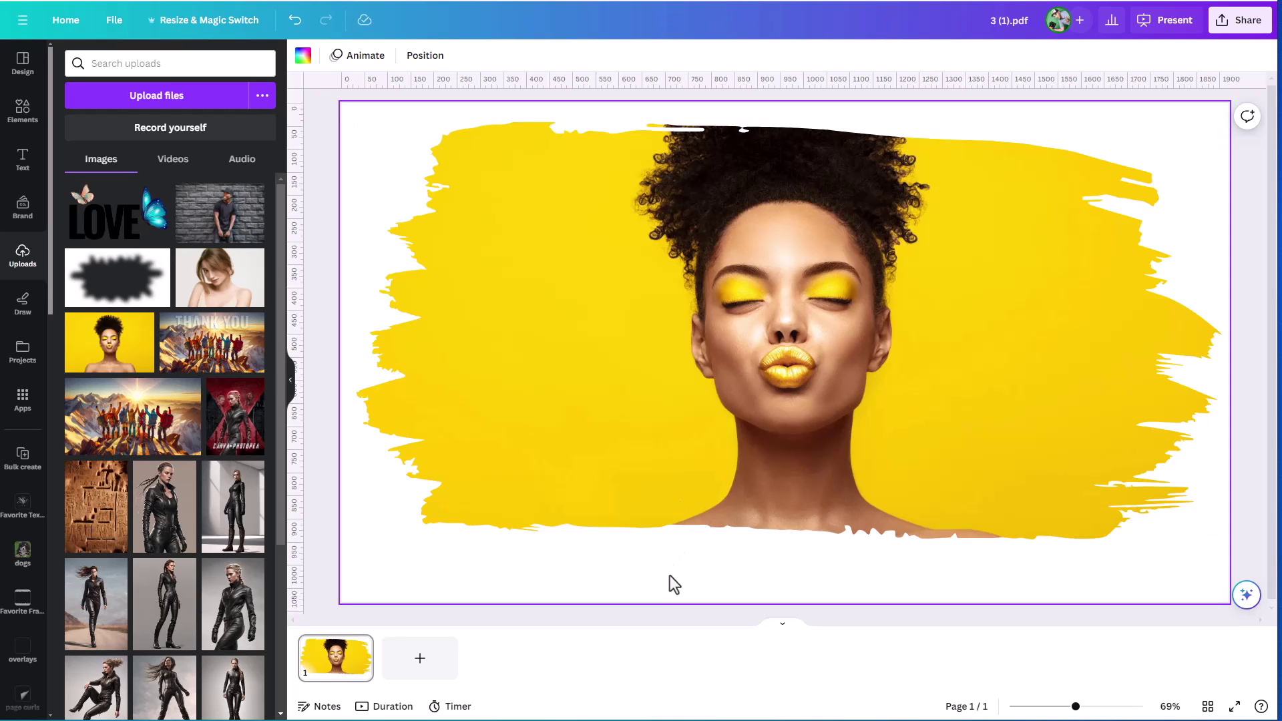
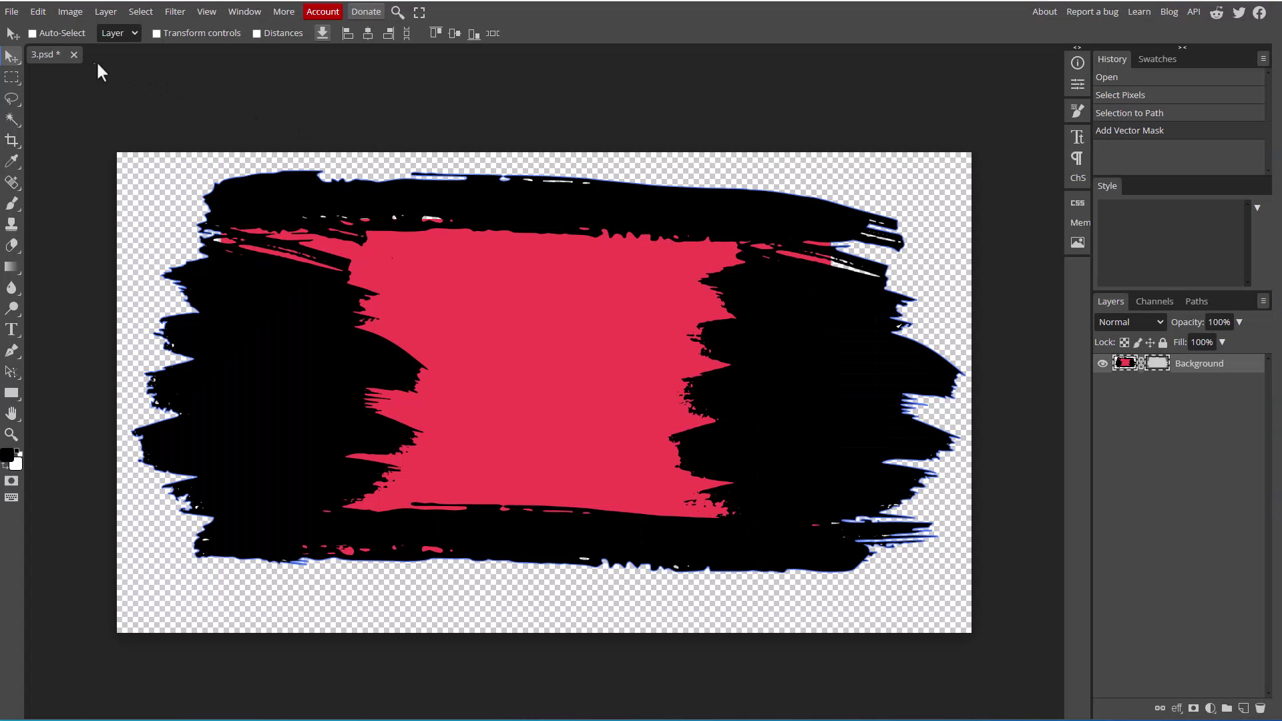
Step: Switch to Photopea and open the LOVE butterfly image named 4 from the computer
click(12, 11)
click(32, 53)
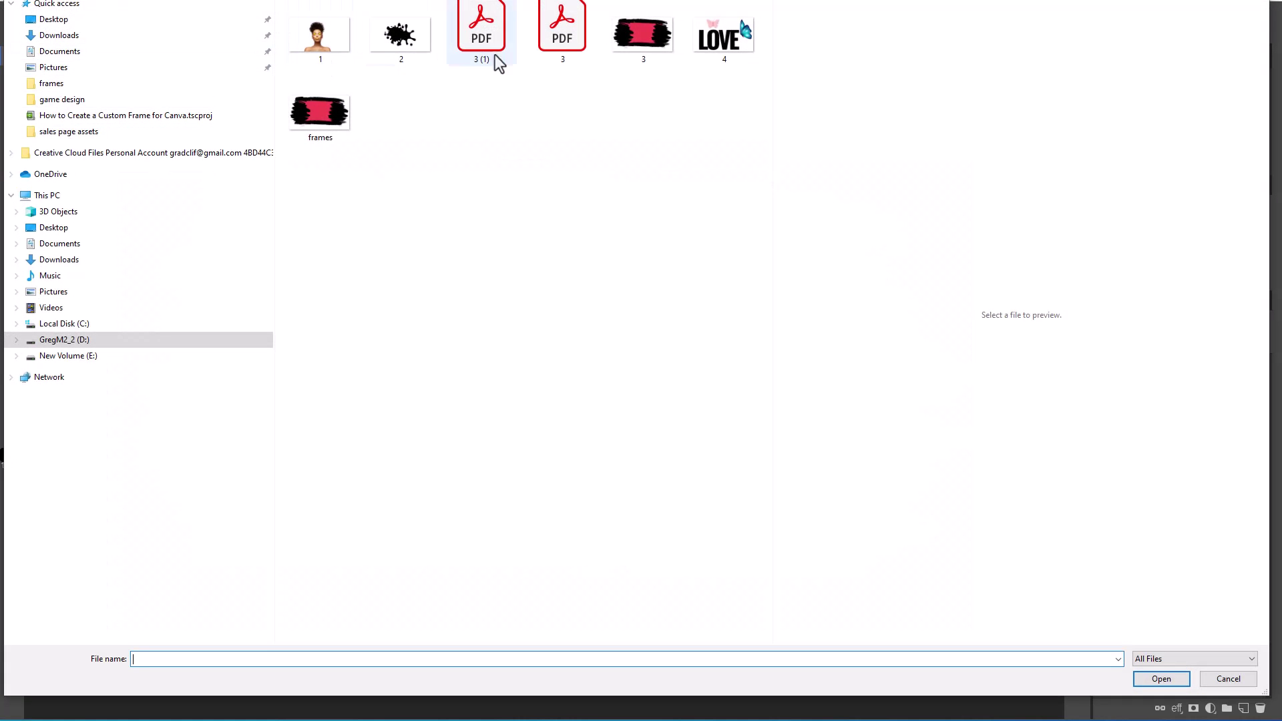
click(724, 33)
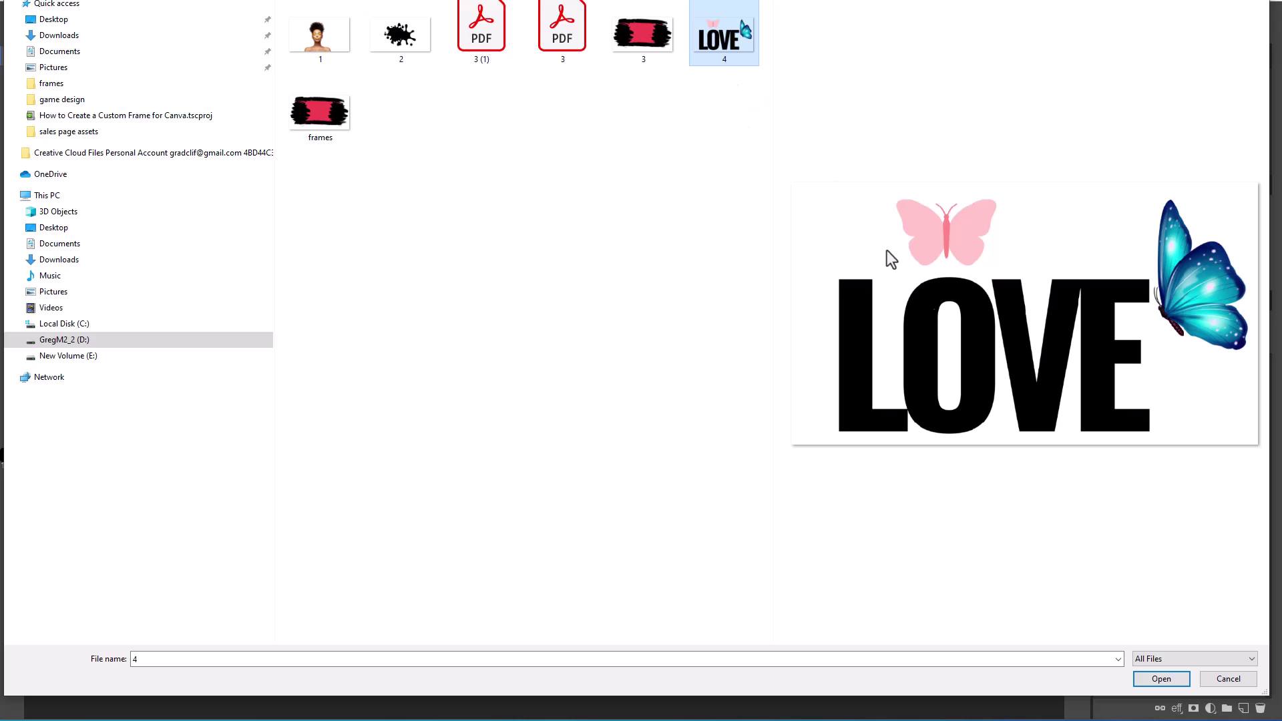
click(1160, 678)
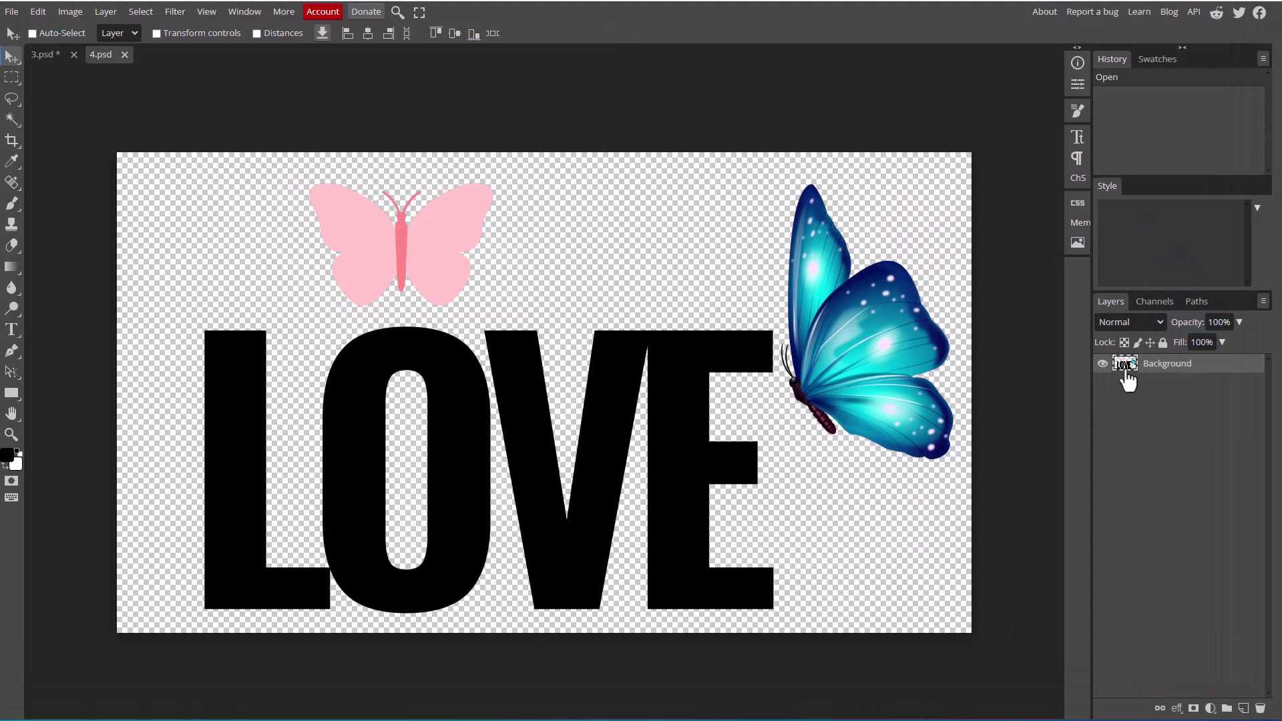
Step: Select the visible pixels of the LOVE butterfly artwork and convert the selection into a work path
key(ctrl)
ctrl+click(1125, 374)
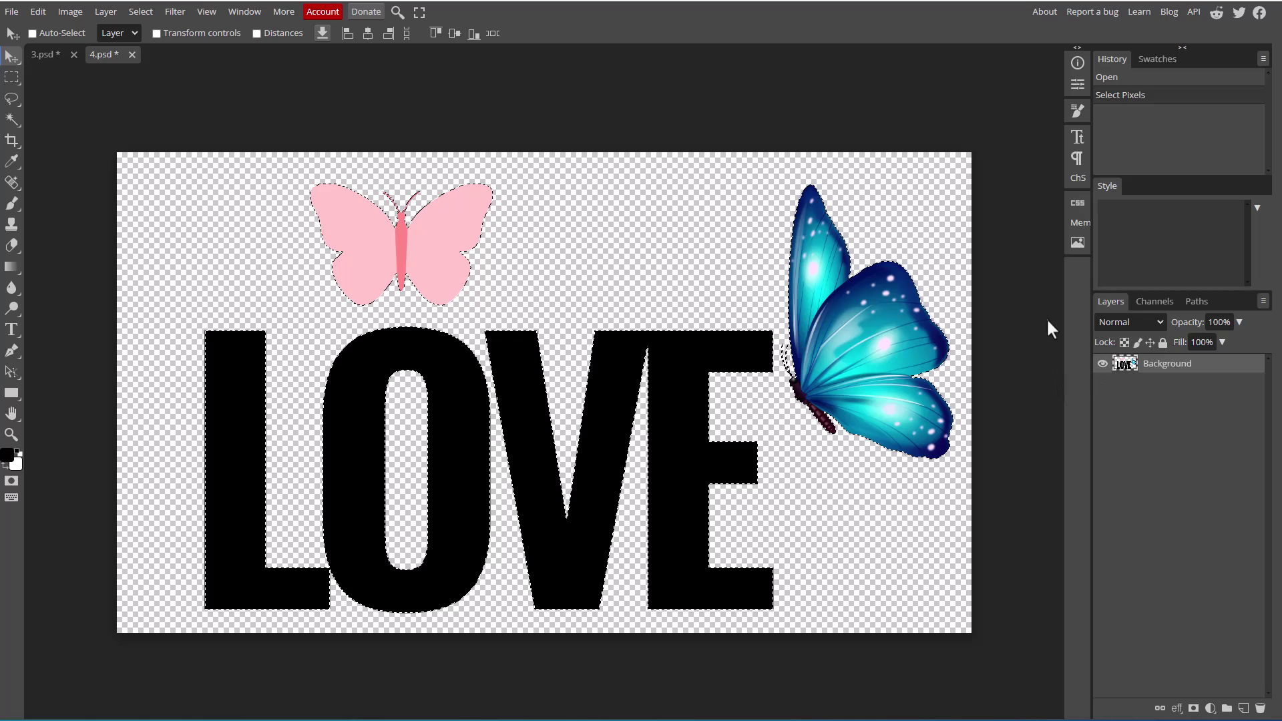
click(1199, 302)
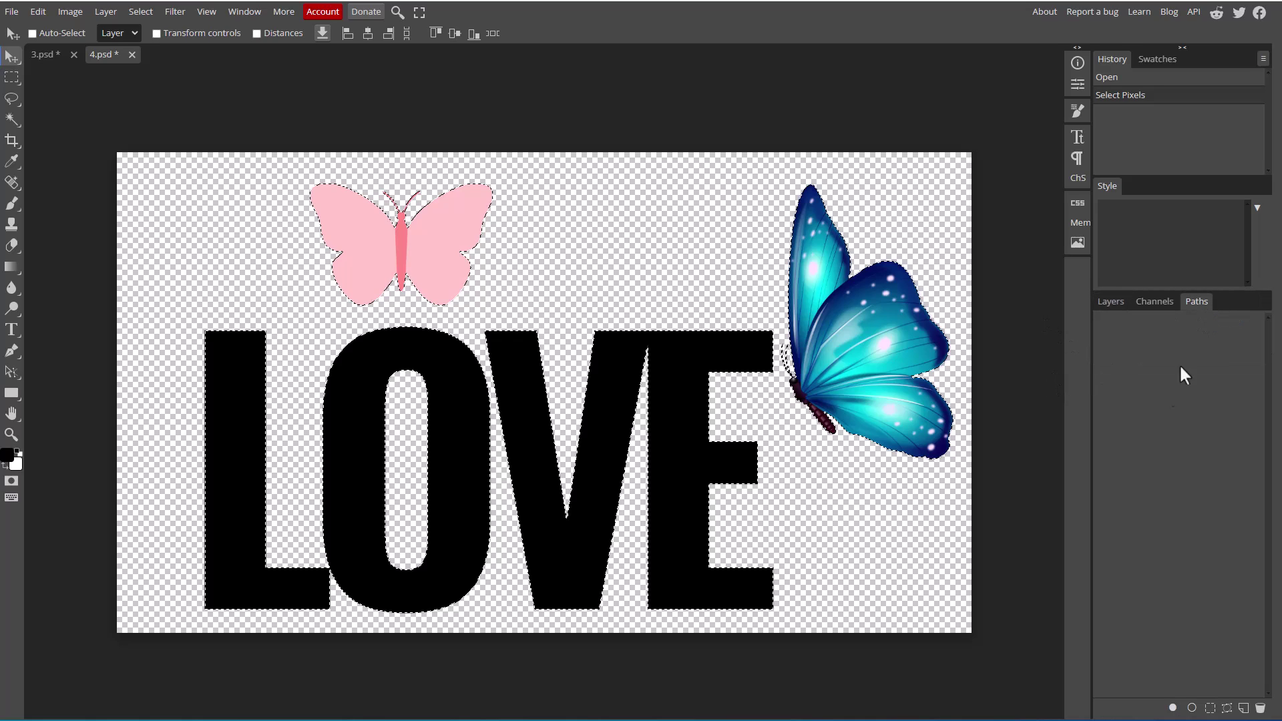
click(1226, 709)
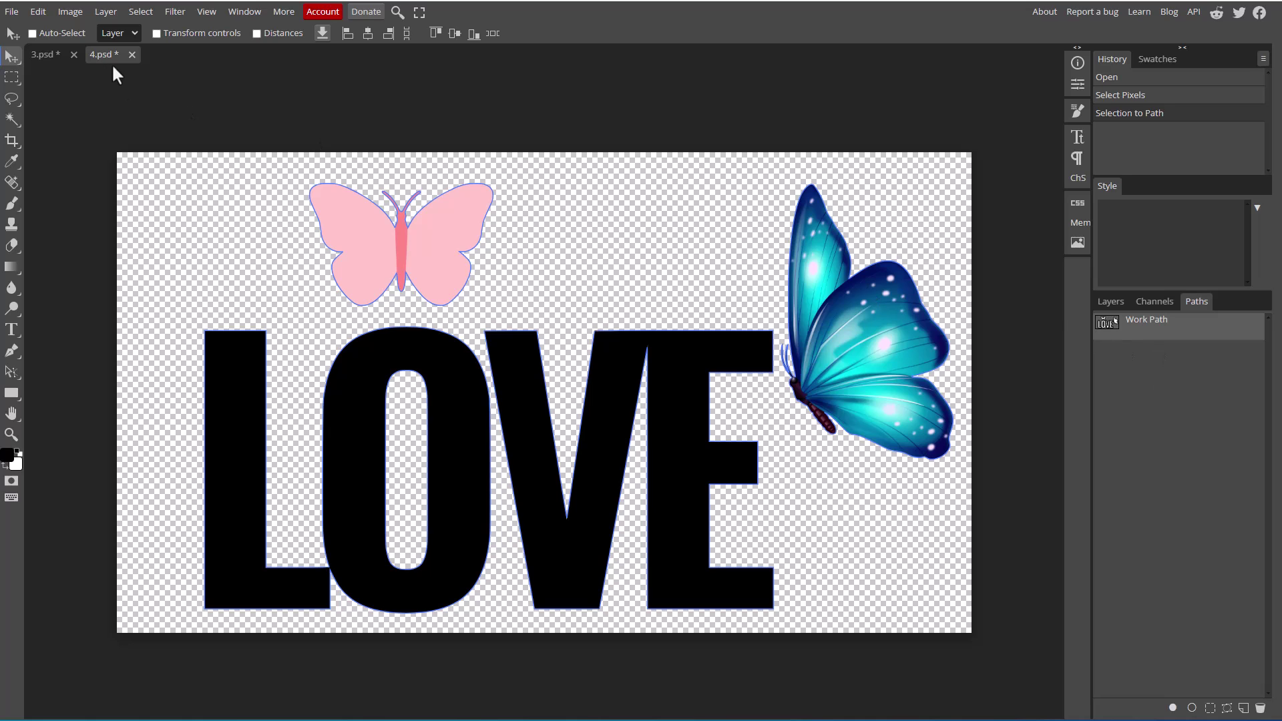
Step: Add a new layer above the Background and fill it with black
click(104, 11)
mouse_move(165, 235)
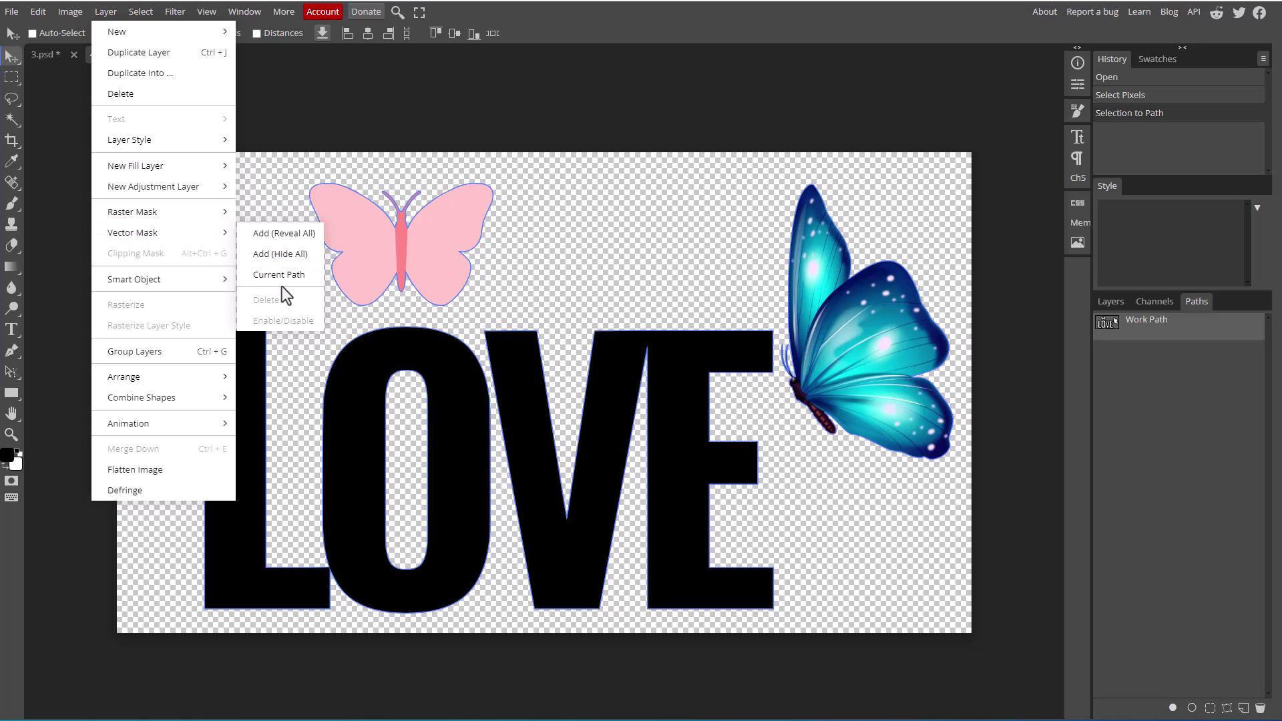
click(1111, 304)
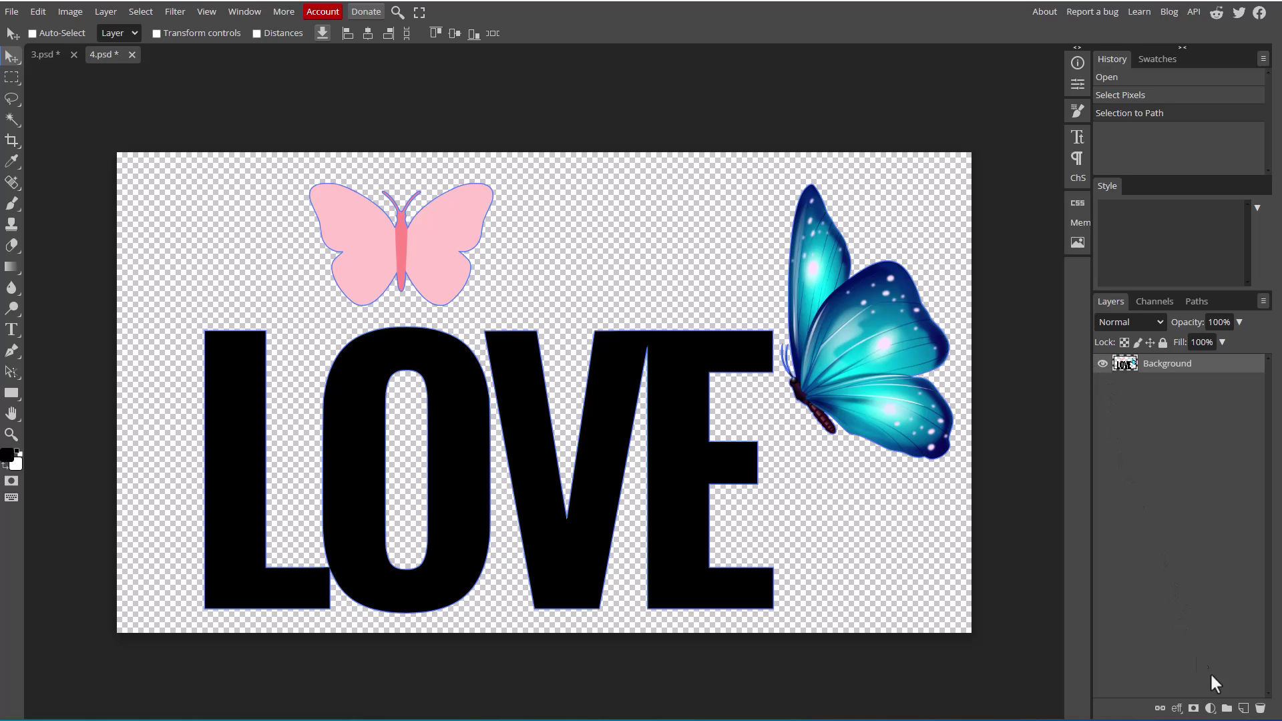
click(1242, 708)
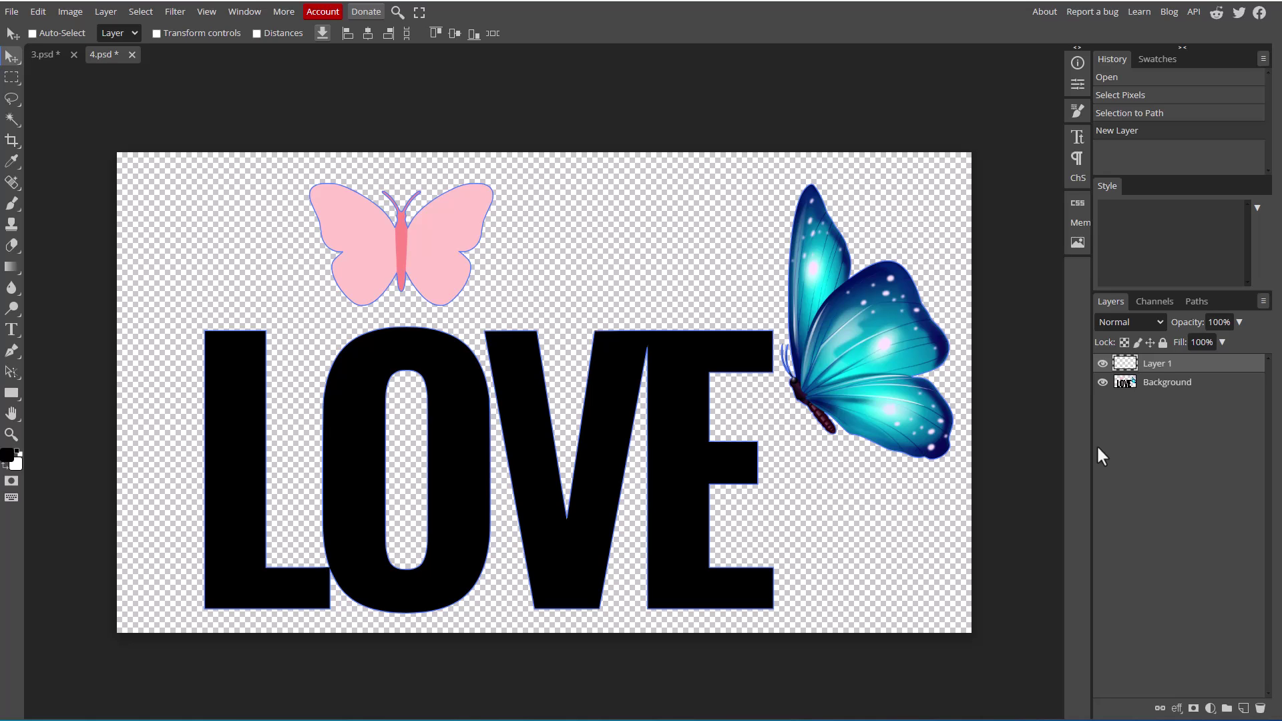
key(alt+BackSpace)
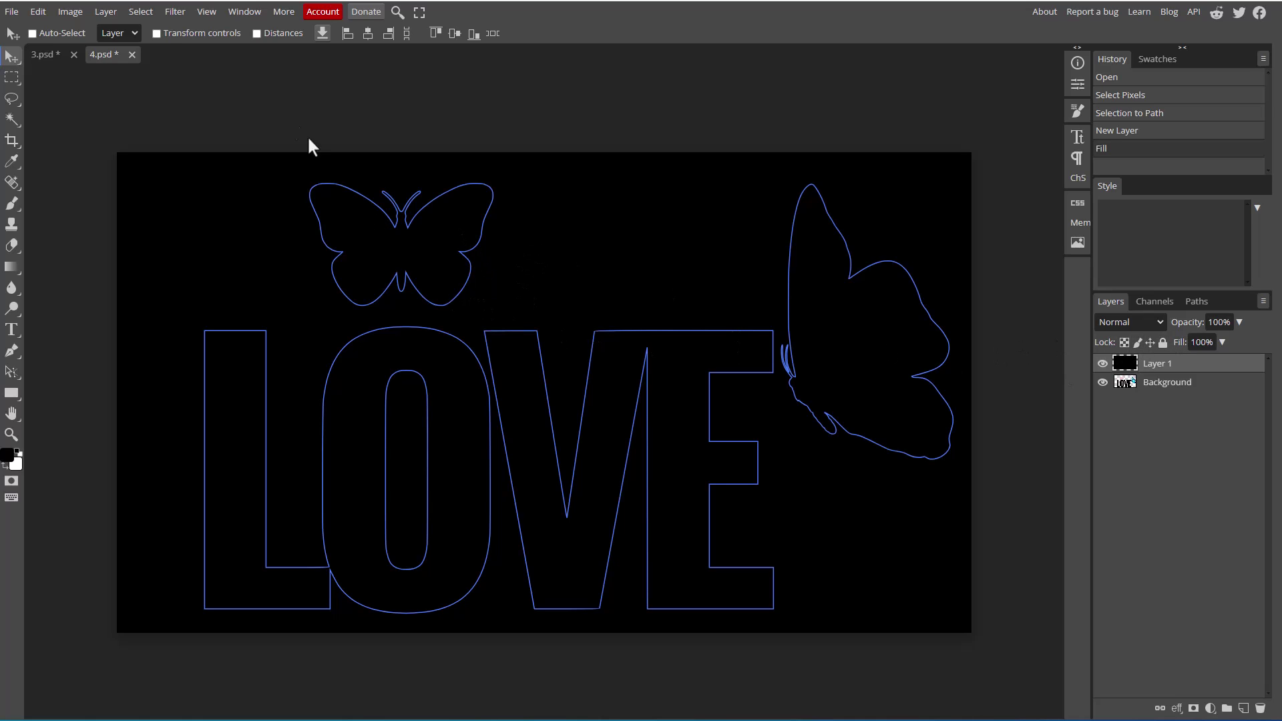
Step: Apply the current path as a vector mask on Layer 1, then toggle the layer's visibility to compare it with the original
click(104, 12)
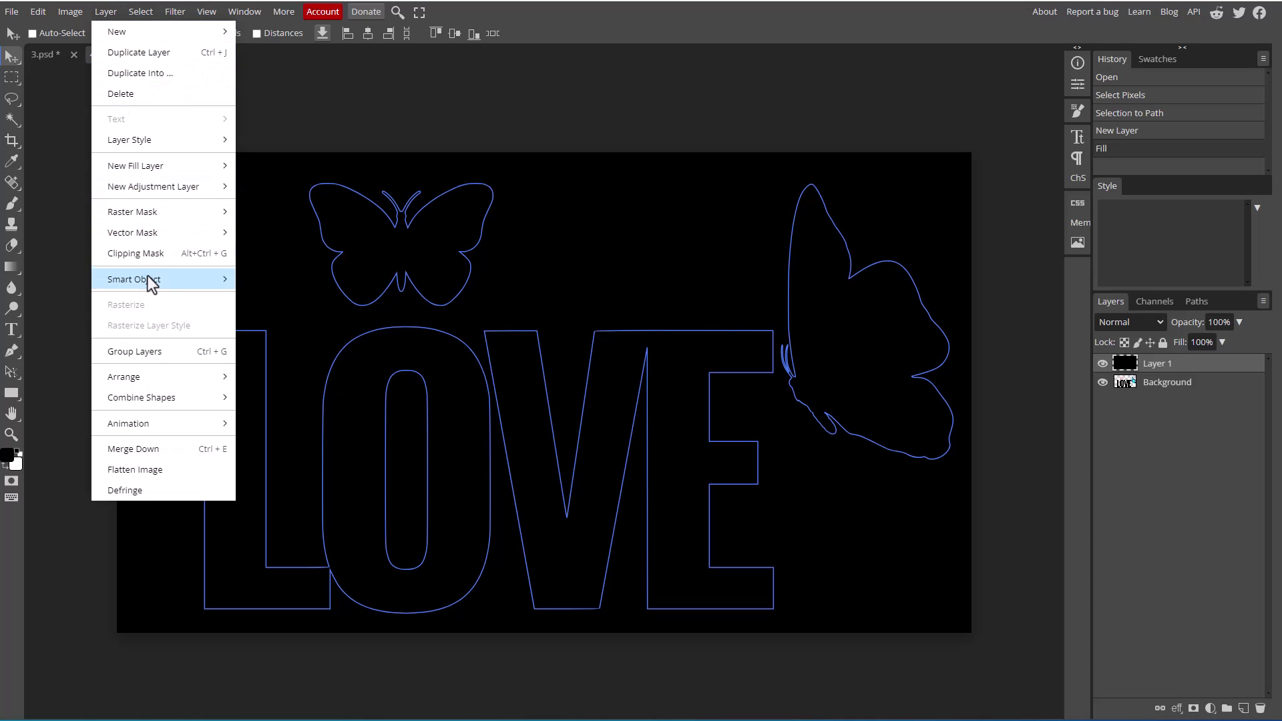
mouse_move(155, 232)
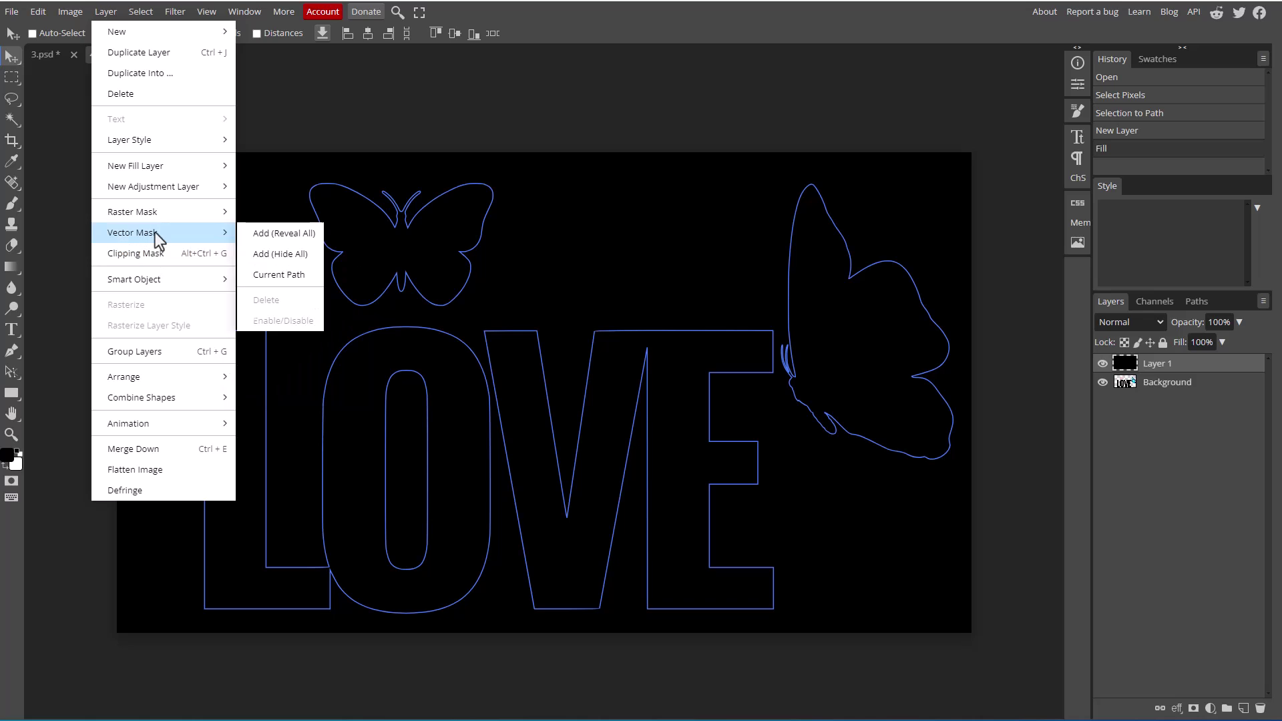
click(289, 277)
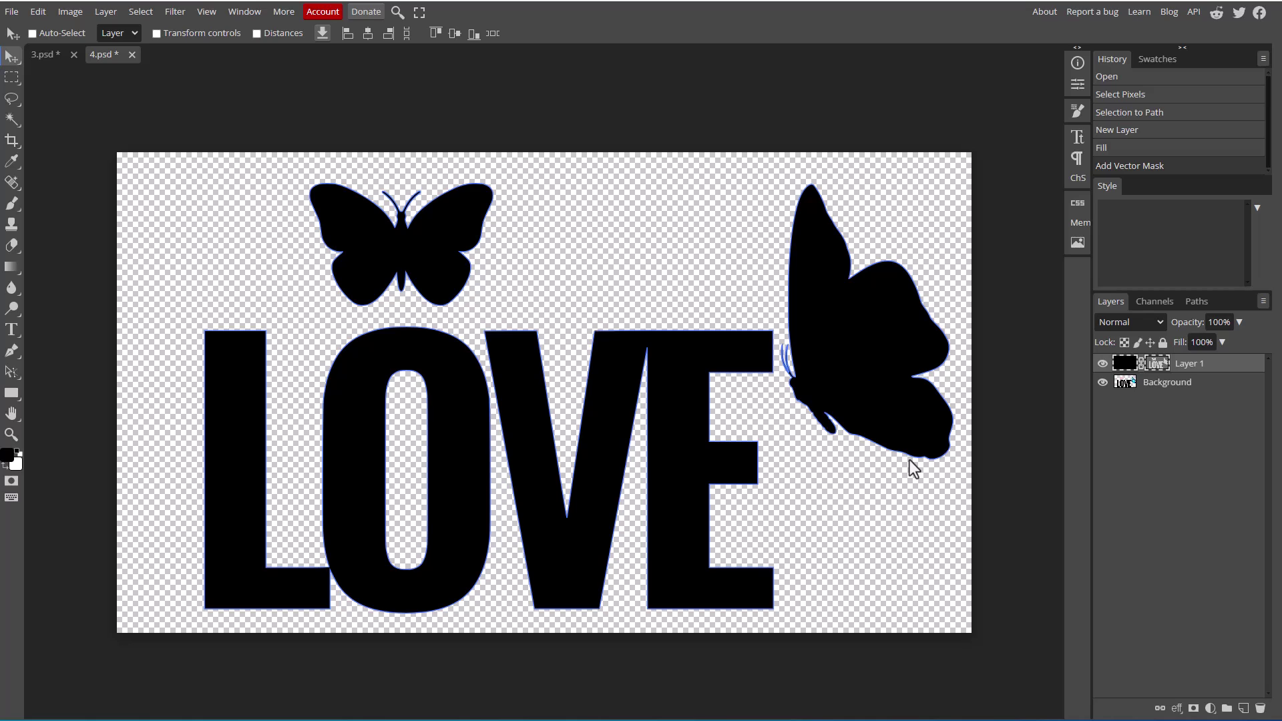
click(1103, 363)
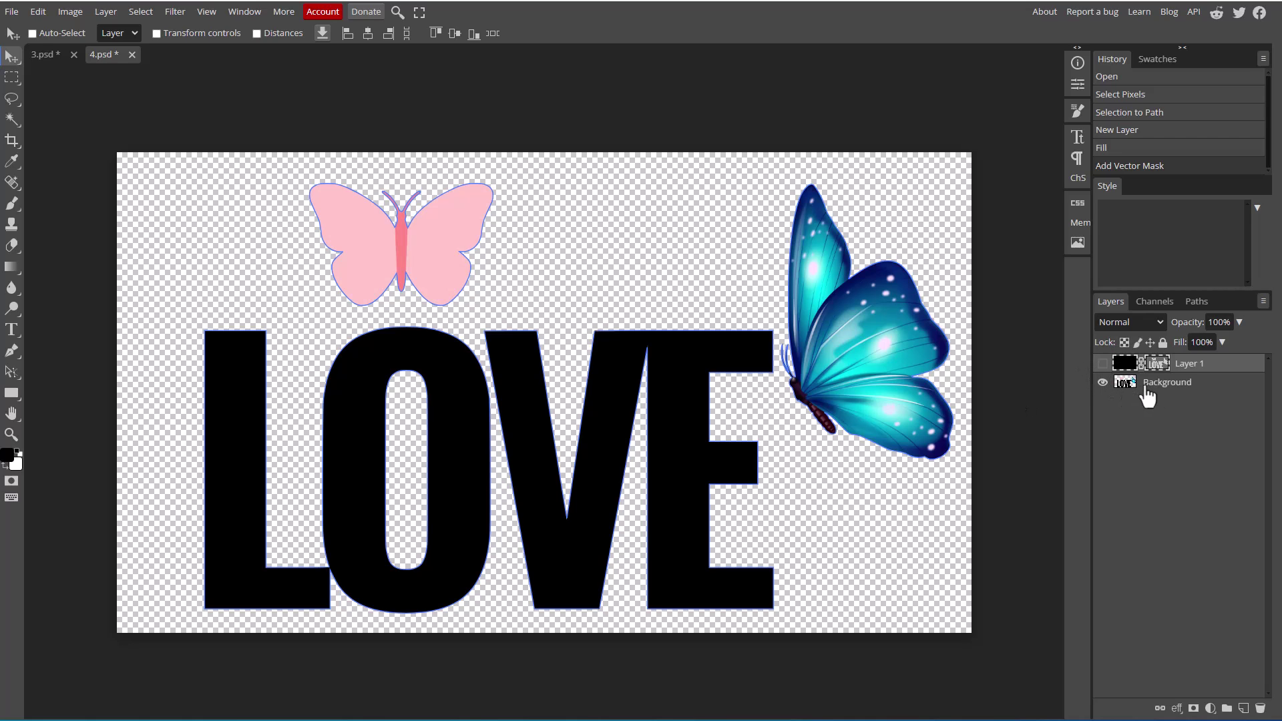
click(1102, 364)
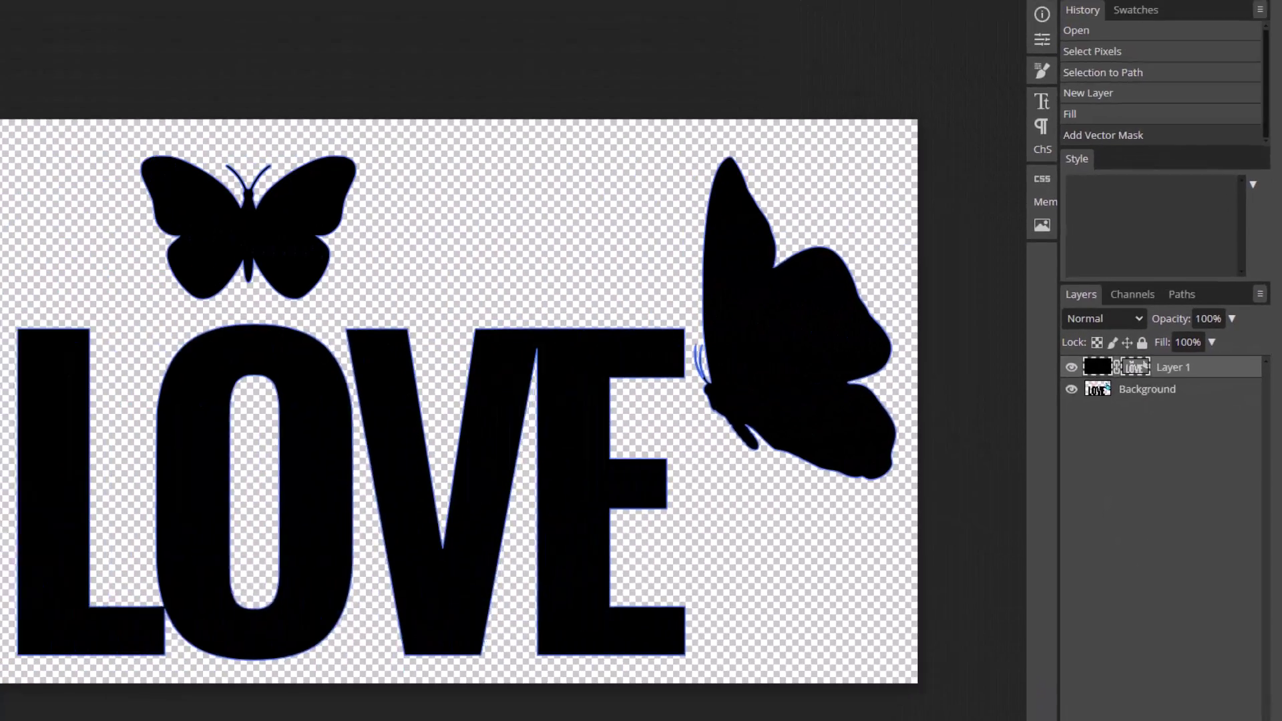
Step: Add another black-filled layer and give it a raster mask from a freehand lasso selection across the middle of the canvas
key(ctrl+shift+n)
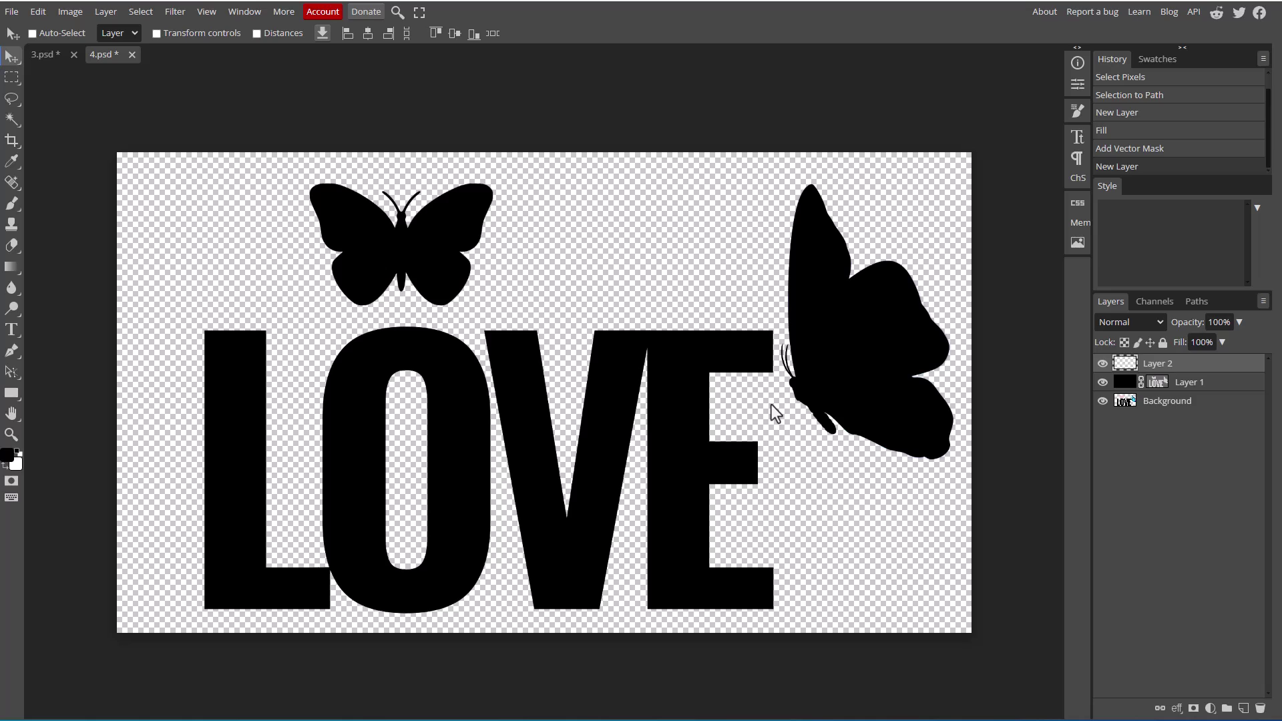
key(alt+BackSpace)
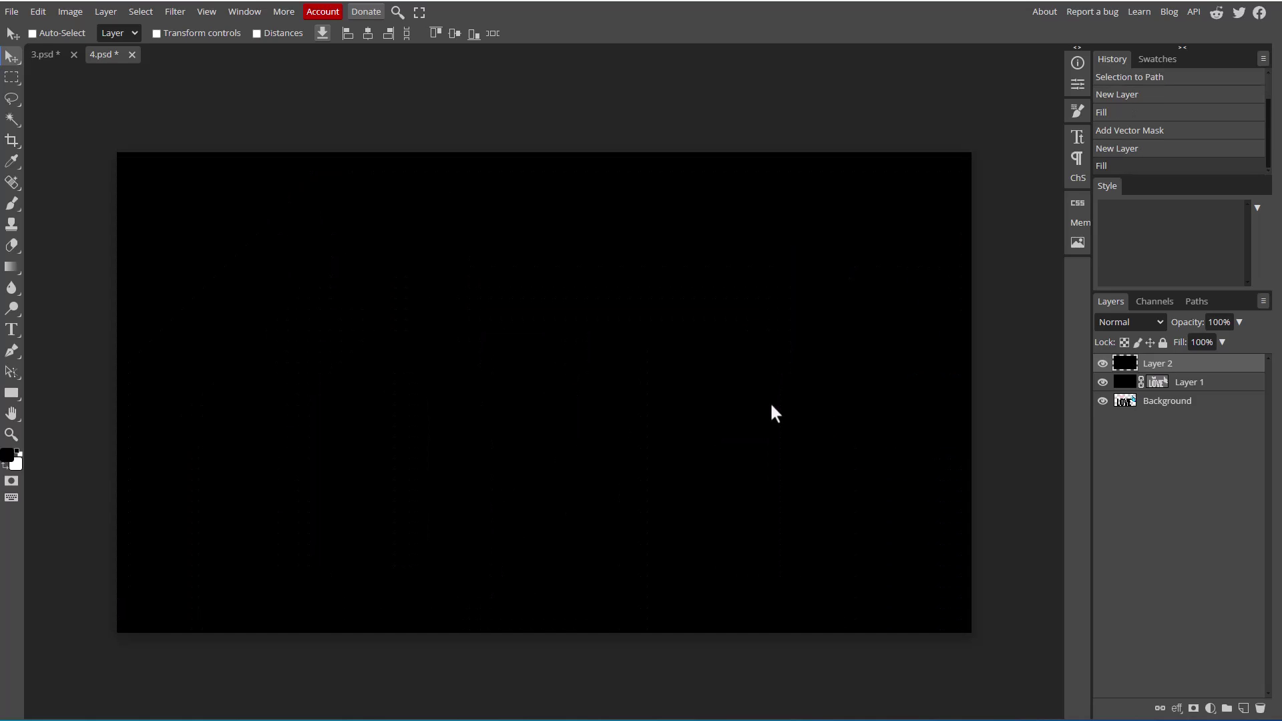
click(11, 99)
mouse_move(468, 291)
mouse_down()
mouse_move(341, 436)
mouse_move(608, 464)
mouse_move(753, 337)
mouse_move(590, 298)
mouse_move(469, 292)
mouse_up()
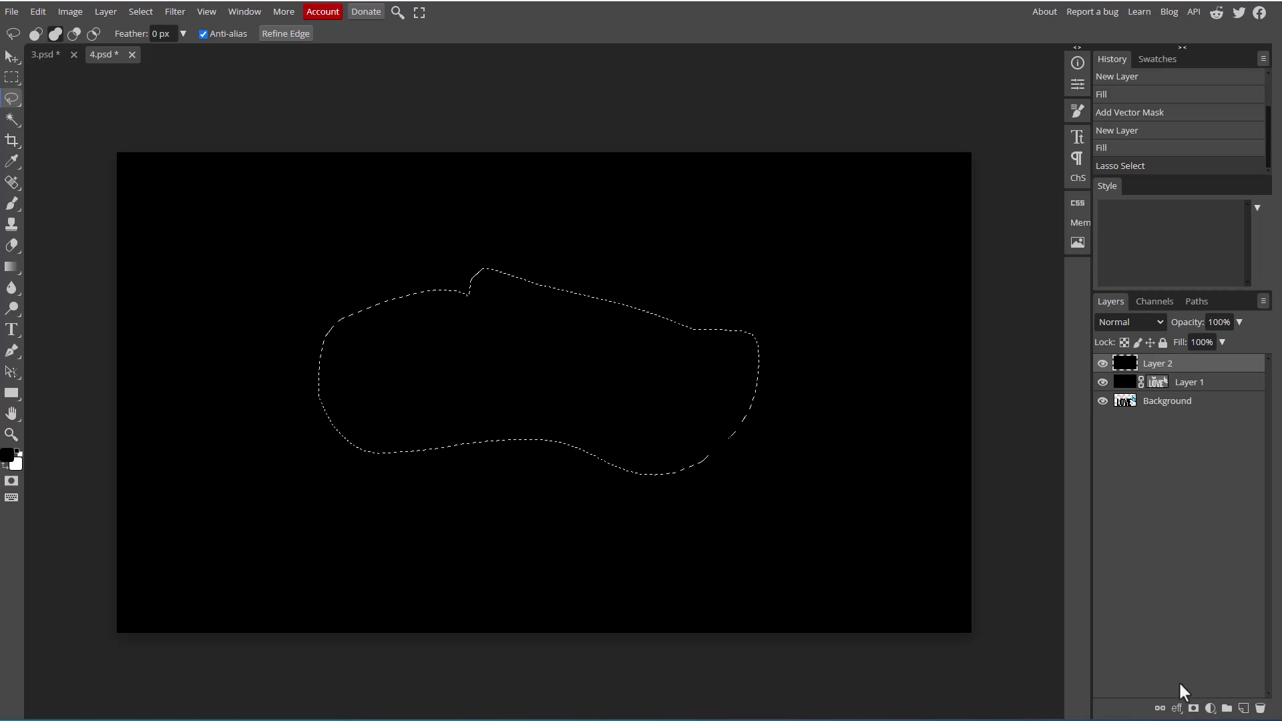
click(1195, 711)
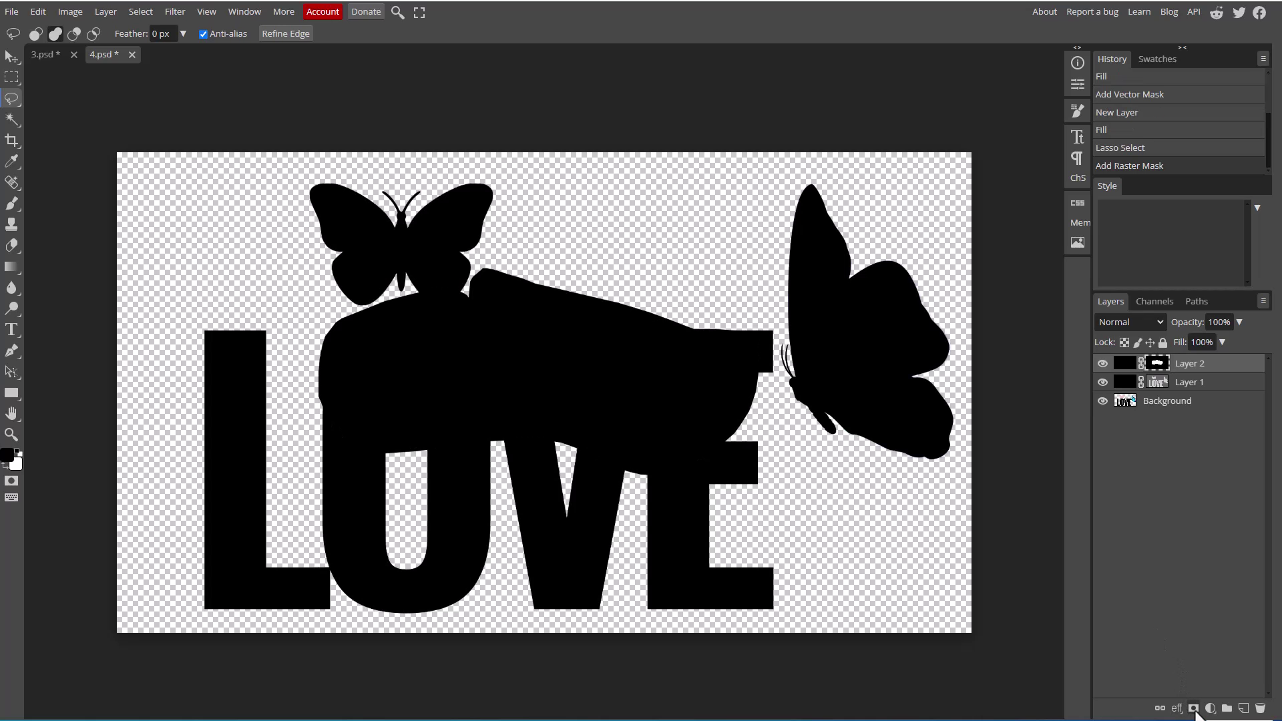
Step: Hide the Background and Layer 2 so only Layer 1 with the LOVE vector mask is shown
click(1103, 382)
click(1102, 401)
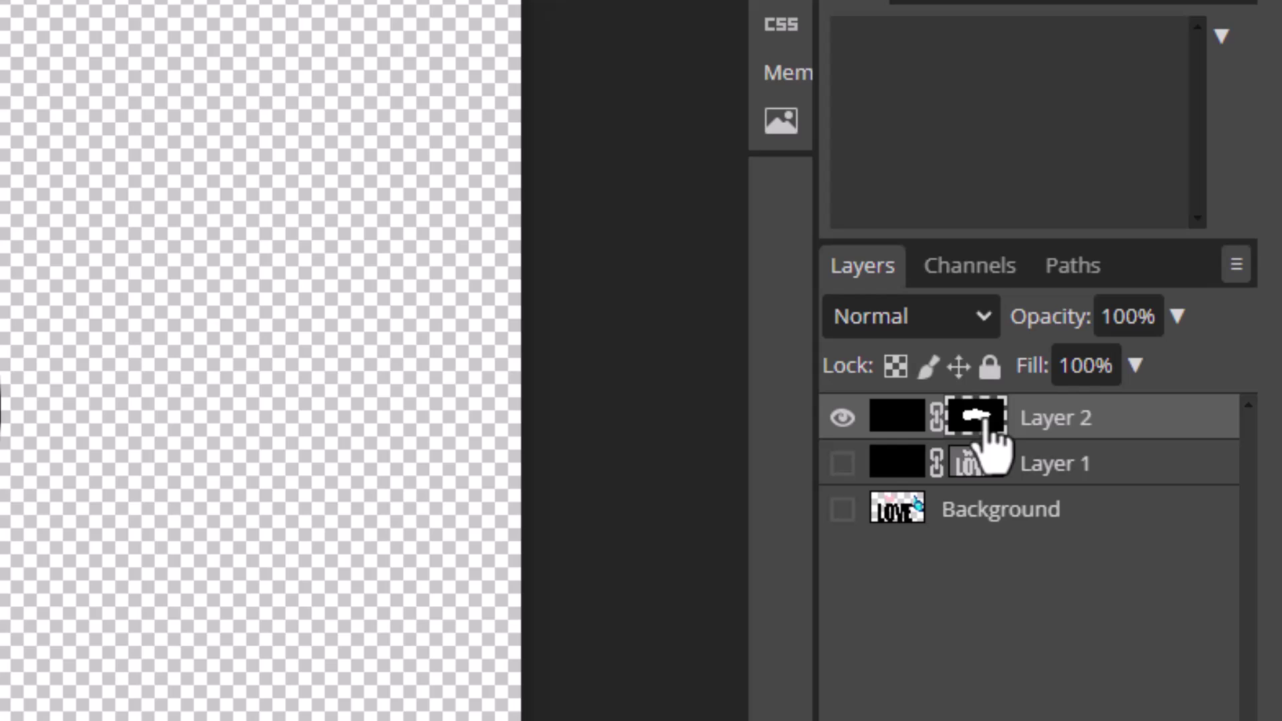
click(842, 418)
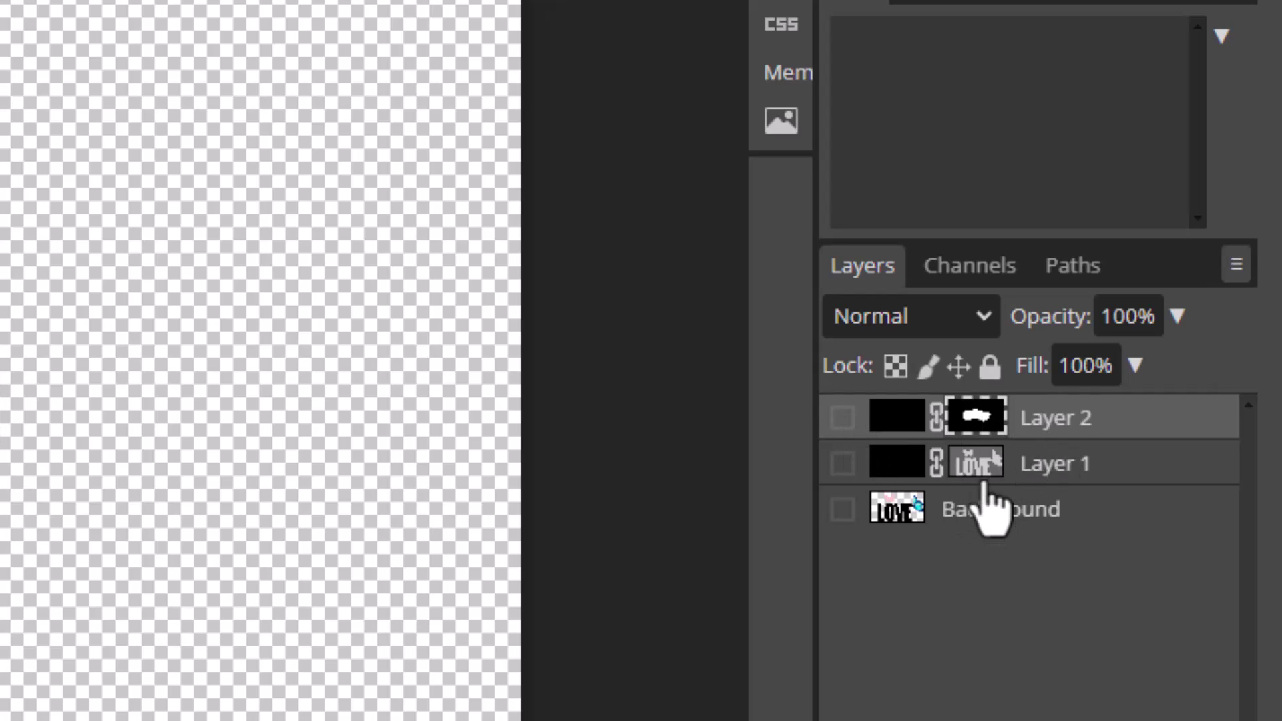
click(897, 468)
click(842, 464)
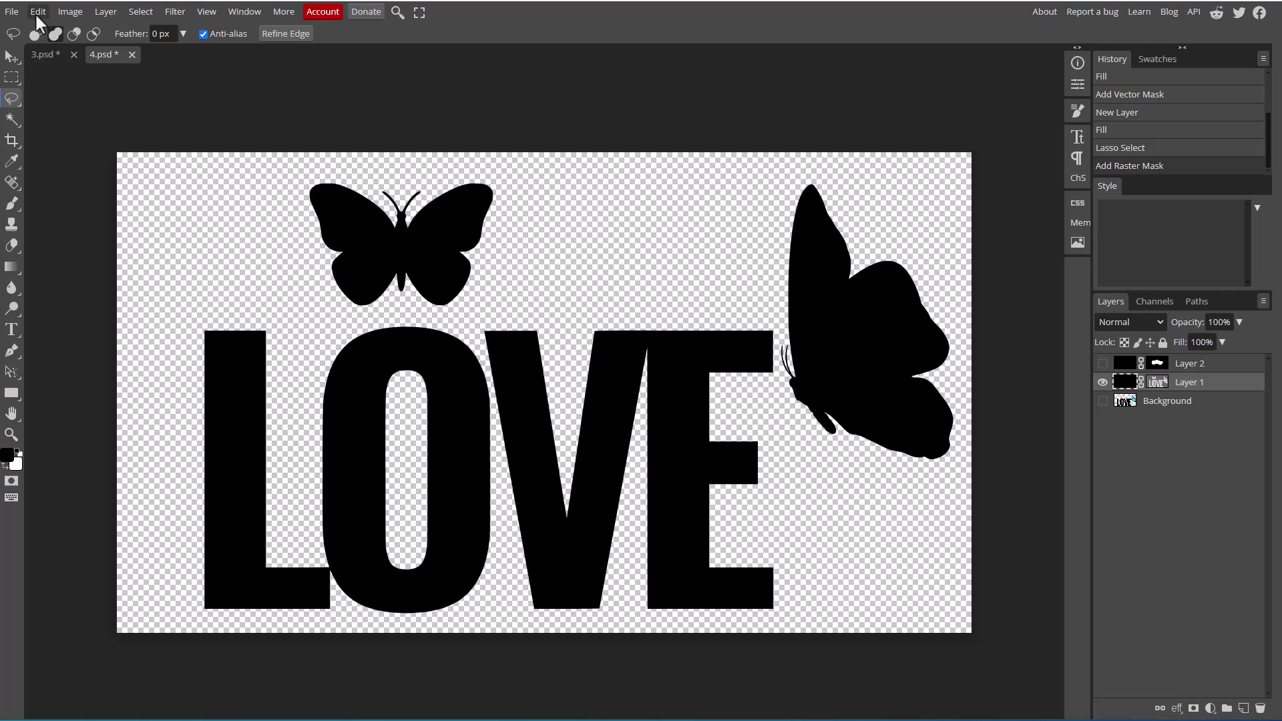
Step: Export the vector-masked artwork as a PDF named 4 and save it to the computer
click(14, 13)
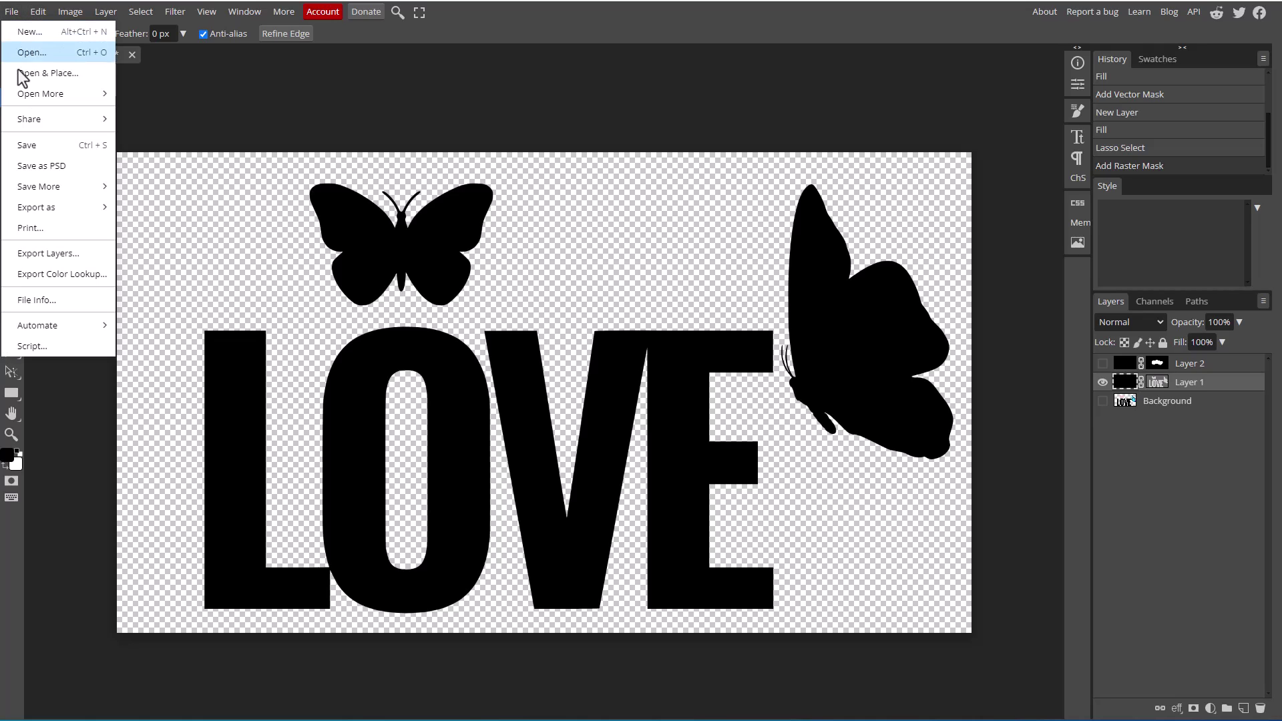
mouse_move(52, 207)
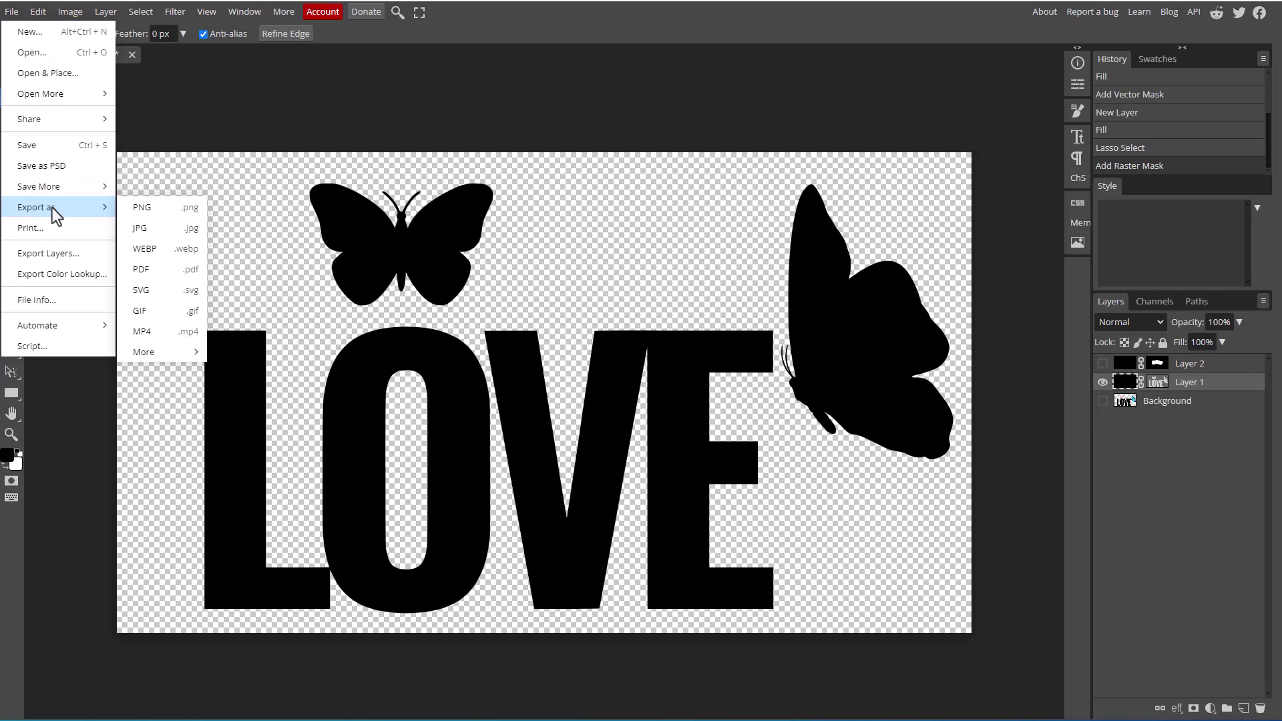
click(162, 270)
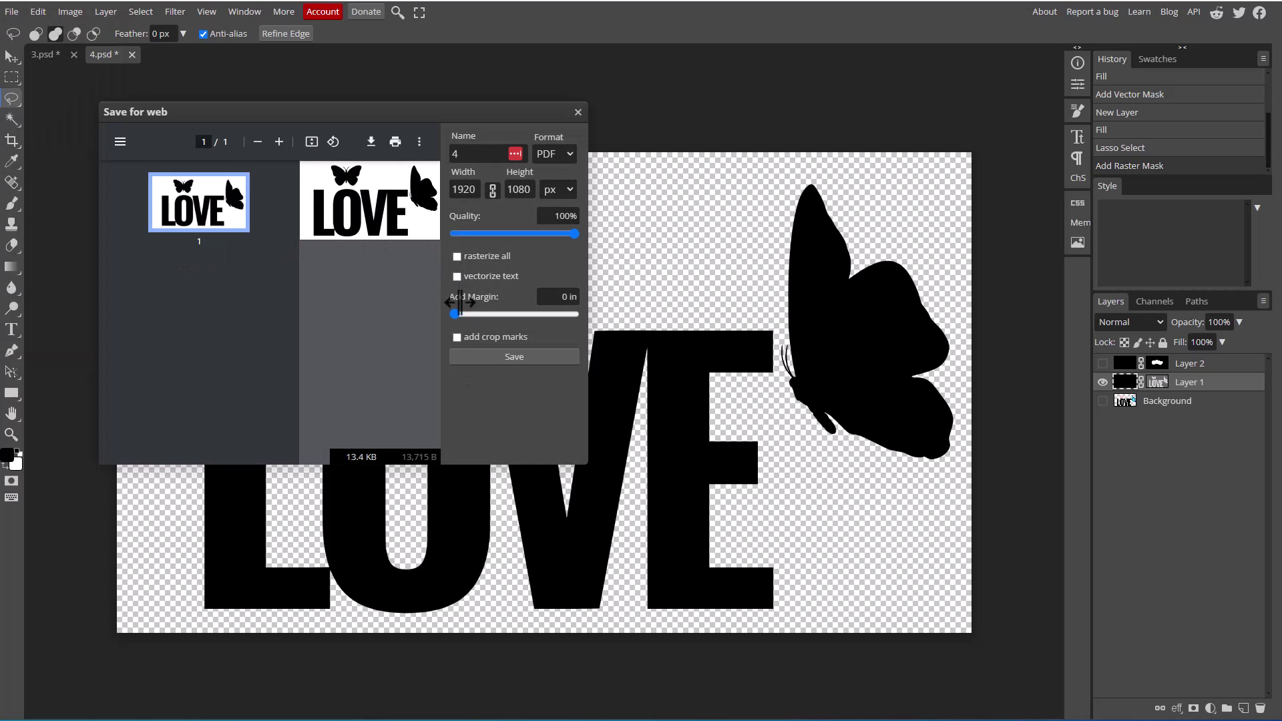
click(481, 357)
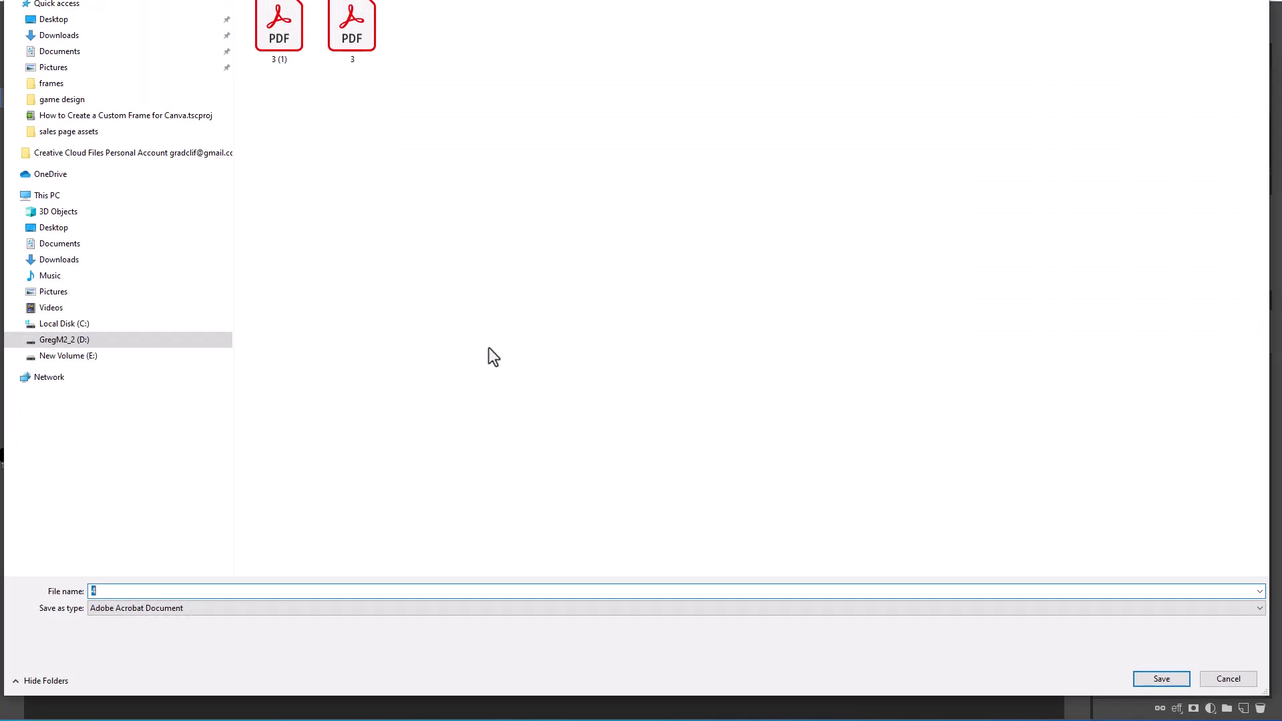
click(1167, 678)
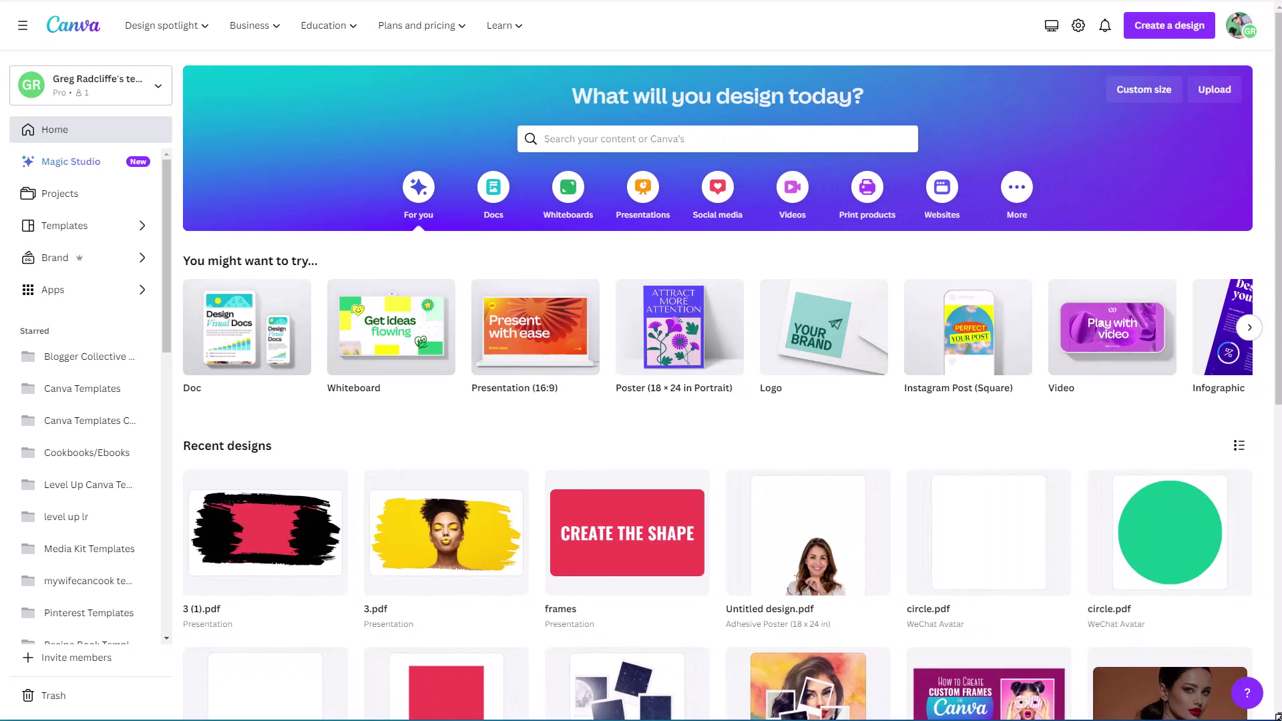
Step: Switch to Canva, import the downloaded 4.pdf on the home page, and open the imported design
click(1175, 3)
drag(1045, 23, 530, 395)
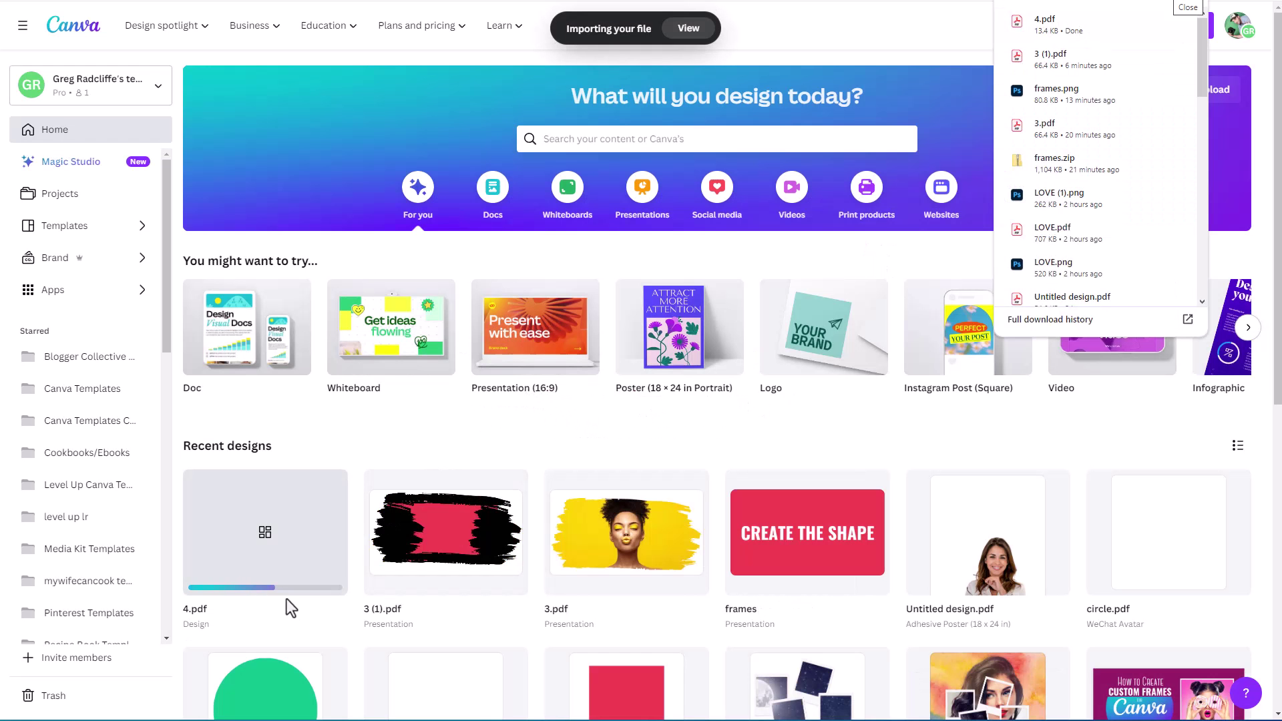
click(284, 561)
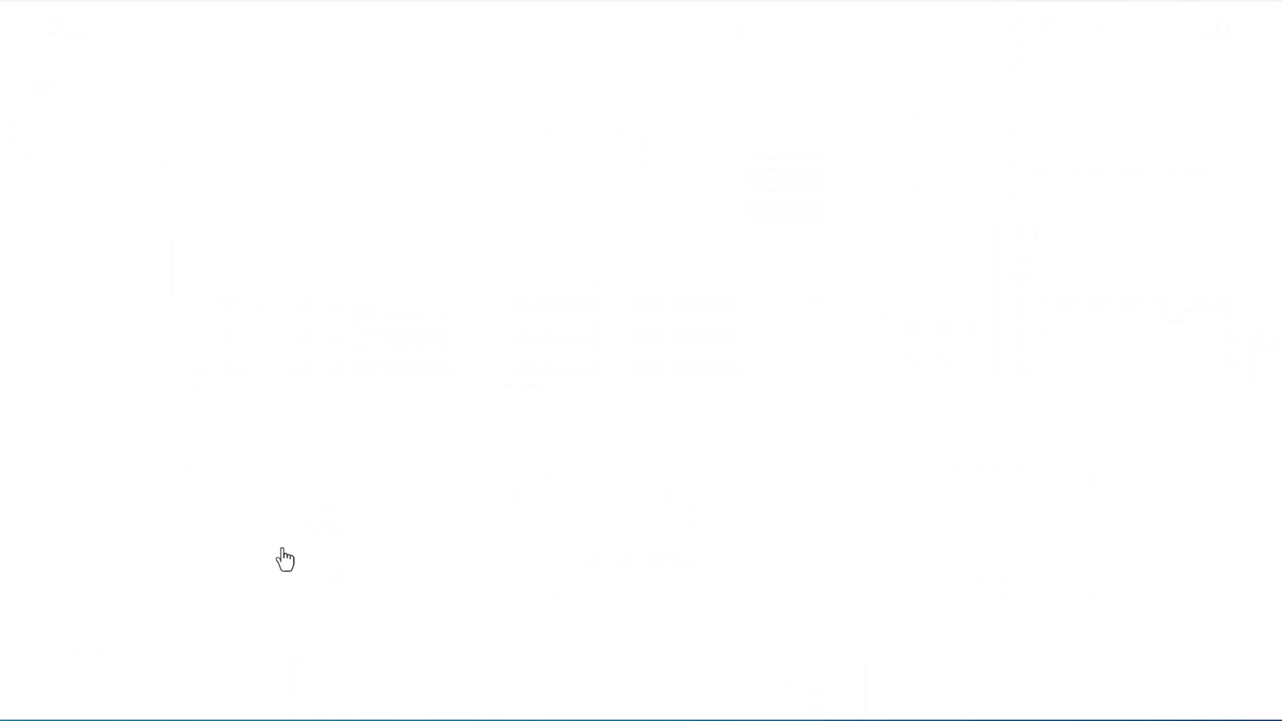
Step: Detach the black image from the LOVE butterfly frame, dismiss the feedback form, and shift the frame slightly to the left on the page
right_click(578, 427)
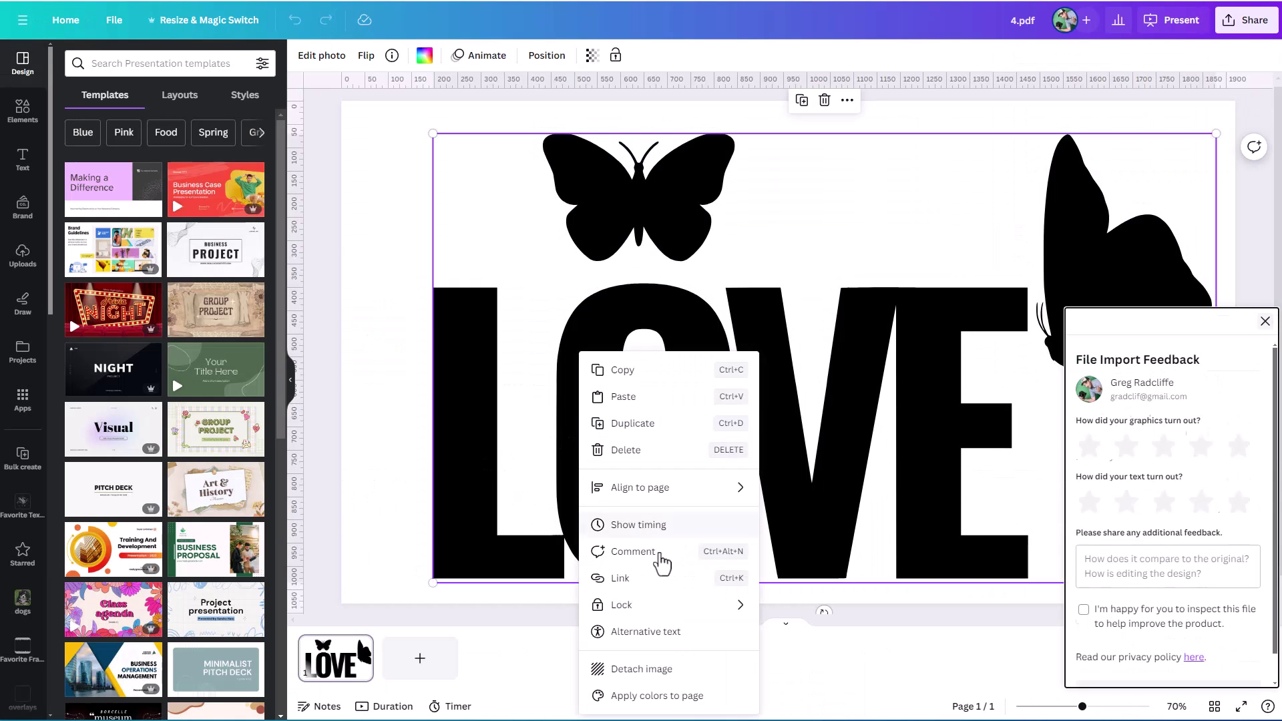
click(661, 671)
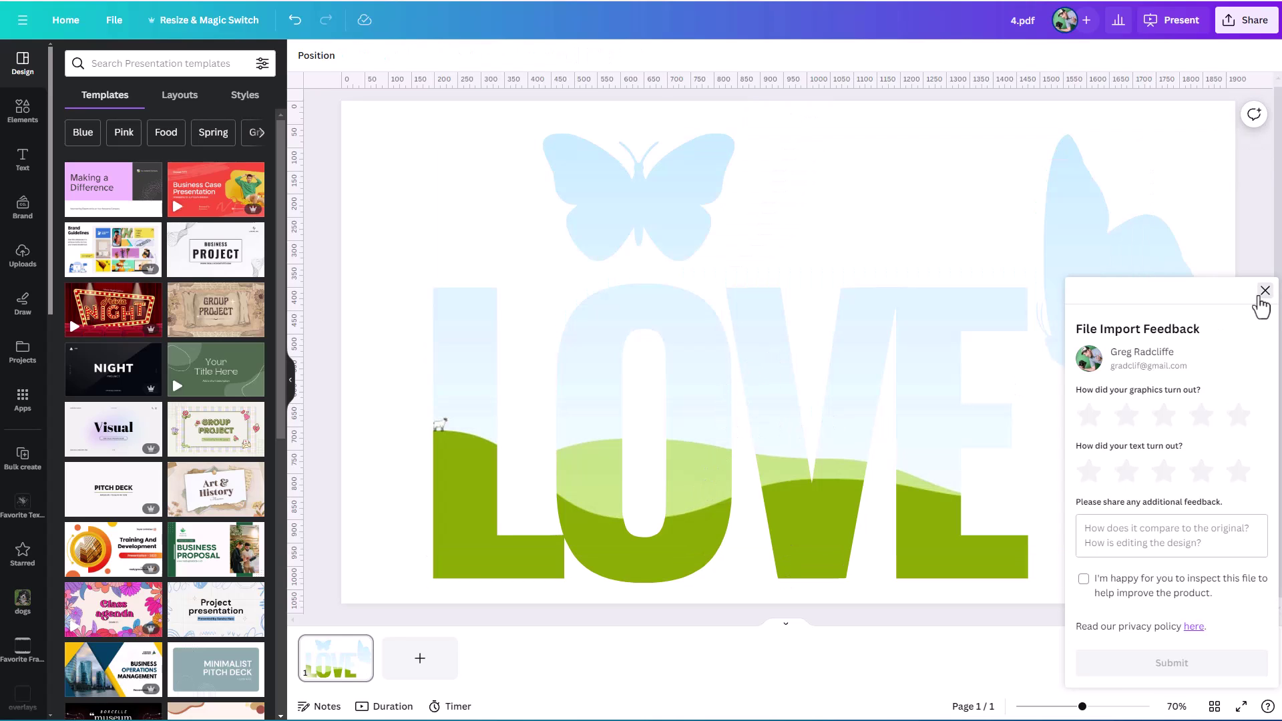
click(1265, 291)
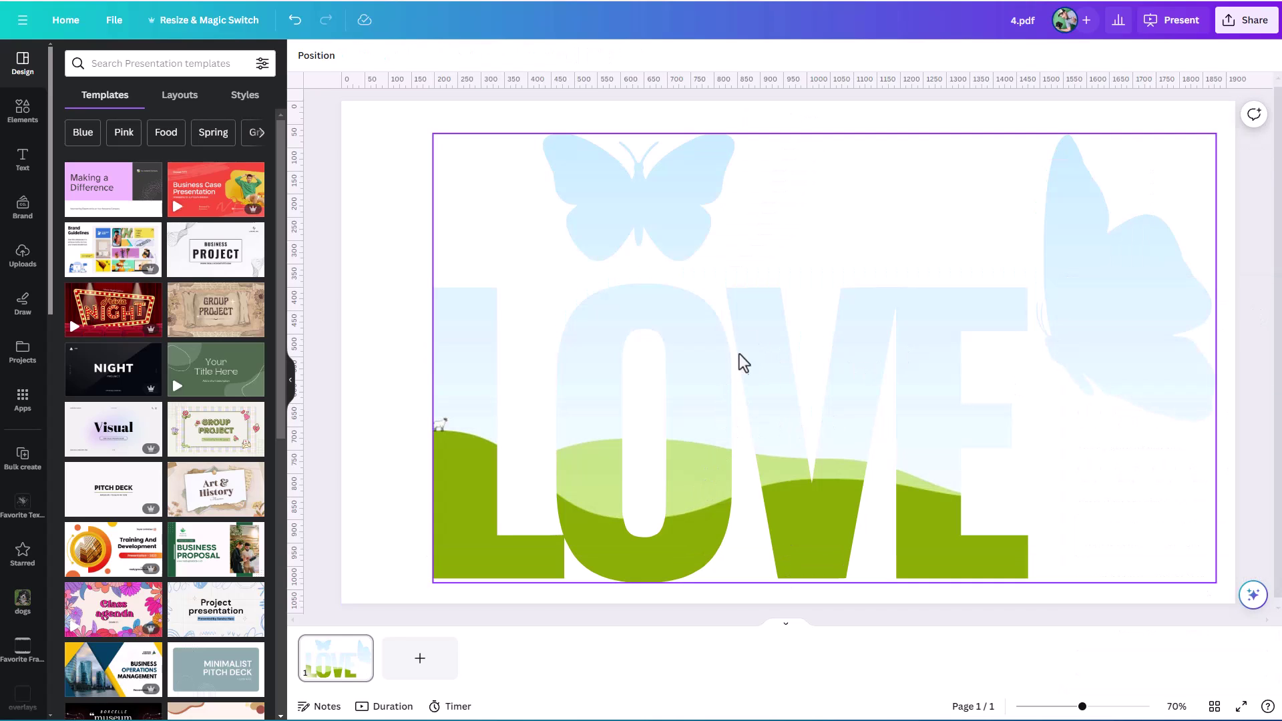
click(797, 389)
drag(797, 389, 771, 388)
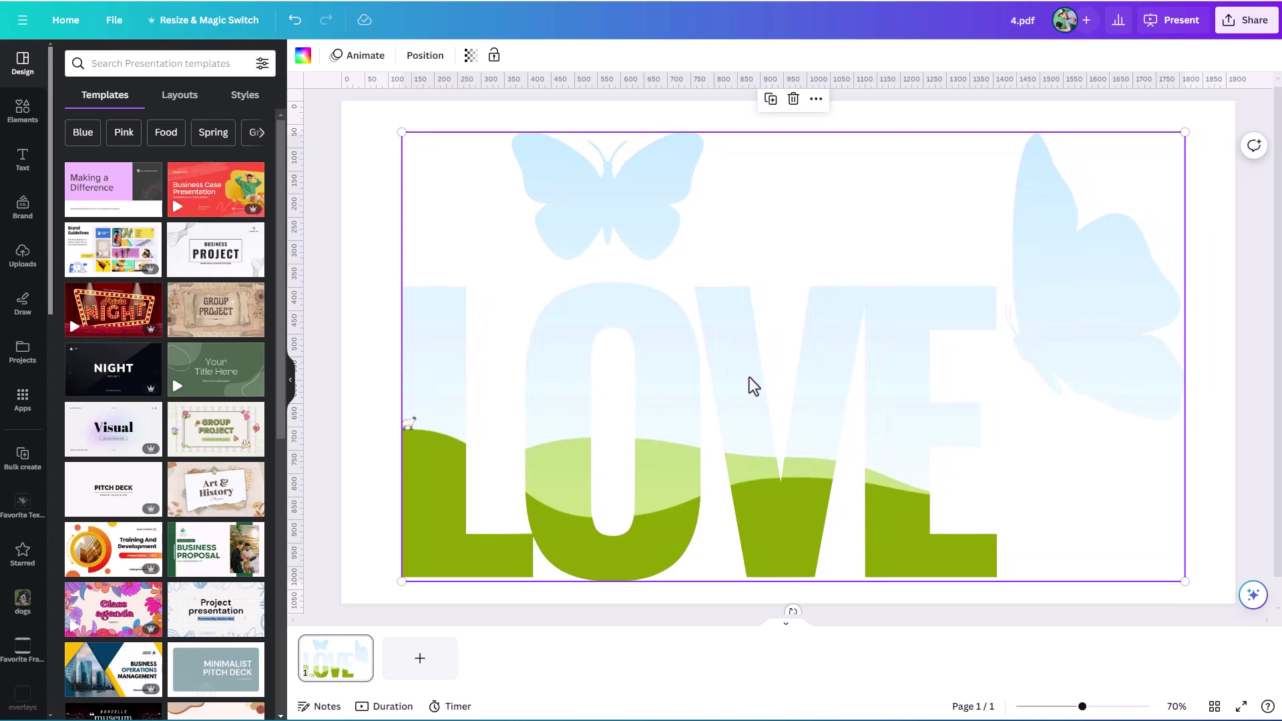
Step: Fill the LOVE butterfly frame with the recently used photo of the couple silhouetted against the sunset
click(24, 114)
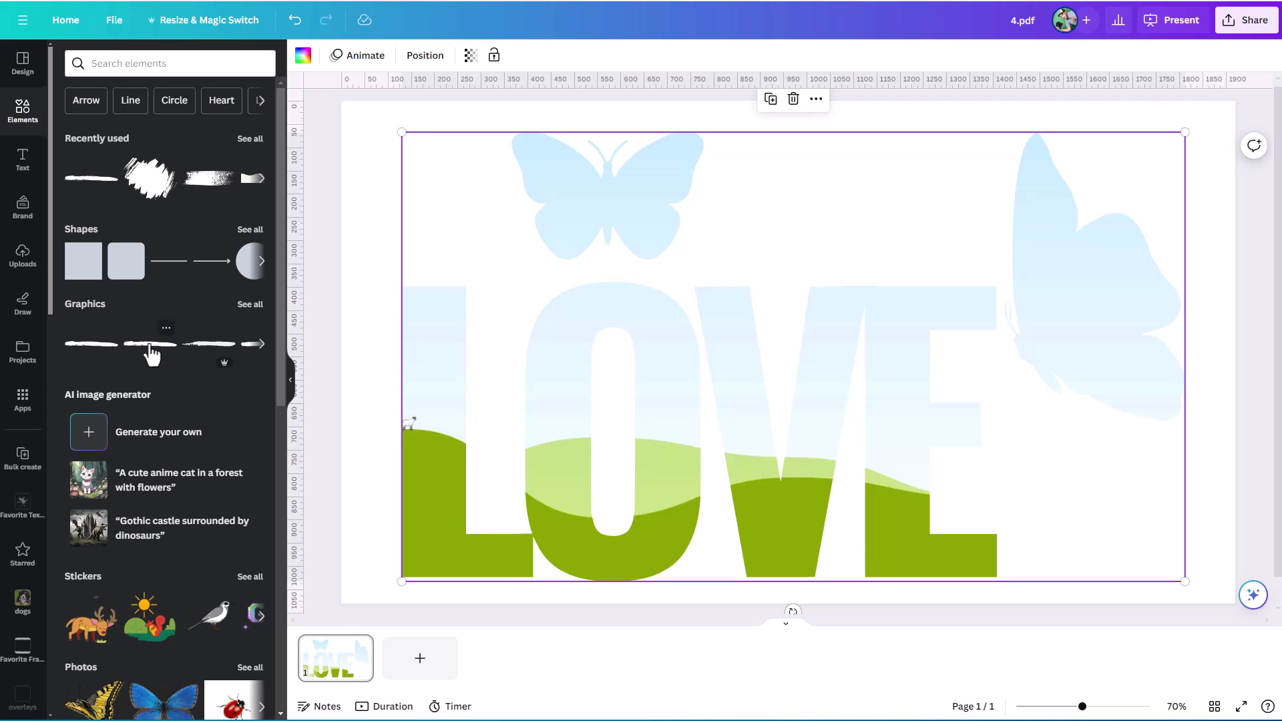
scroll(126, 386, down, 4)
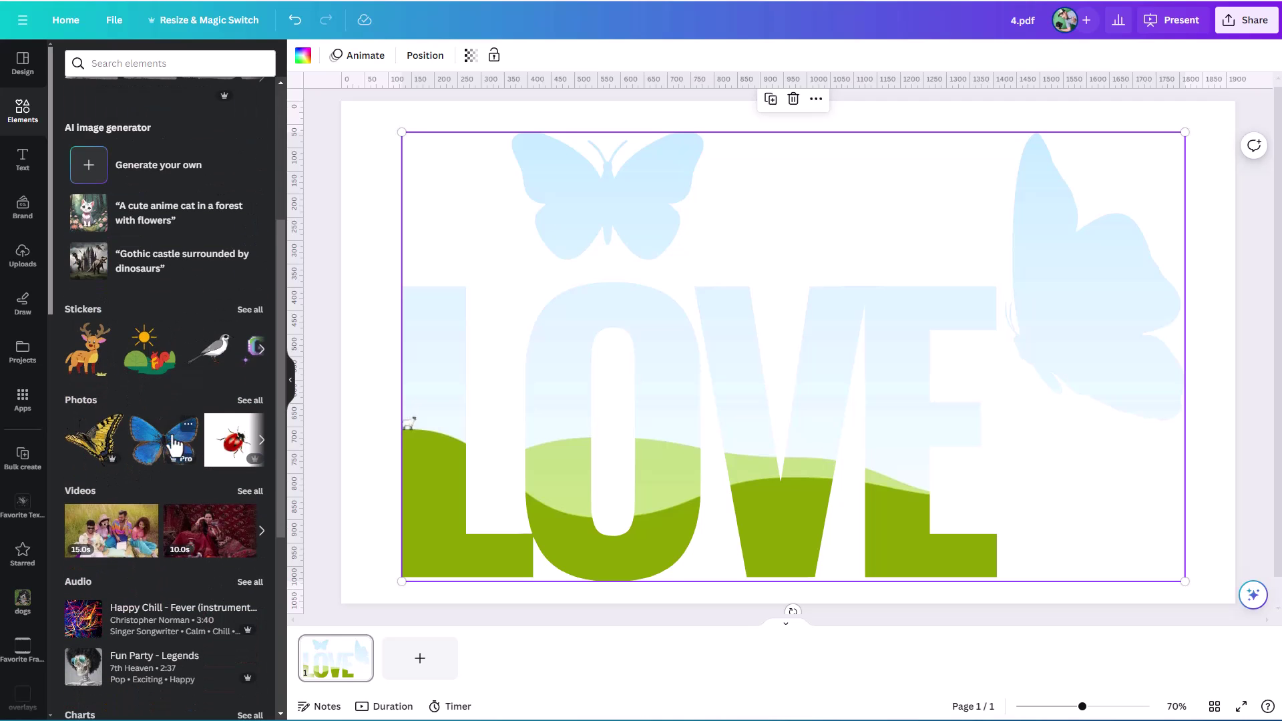
click(246, 400)
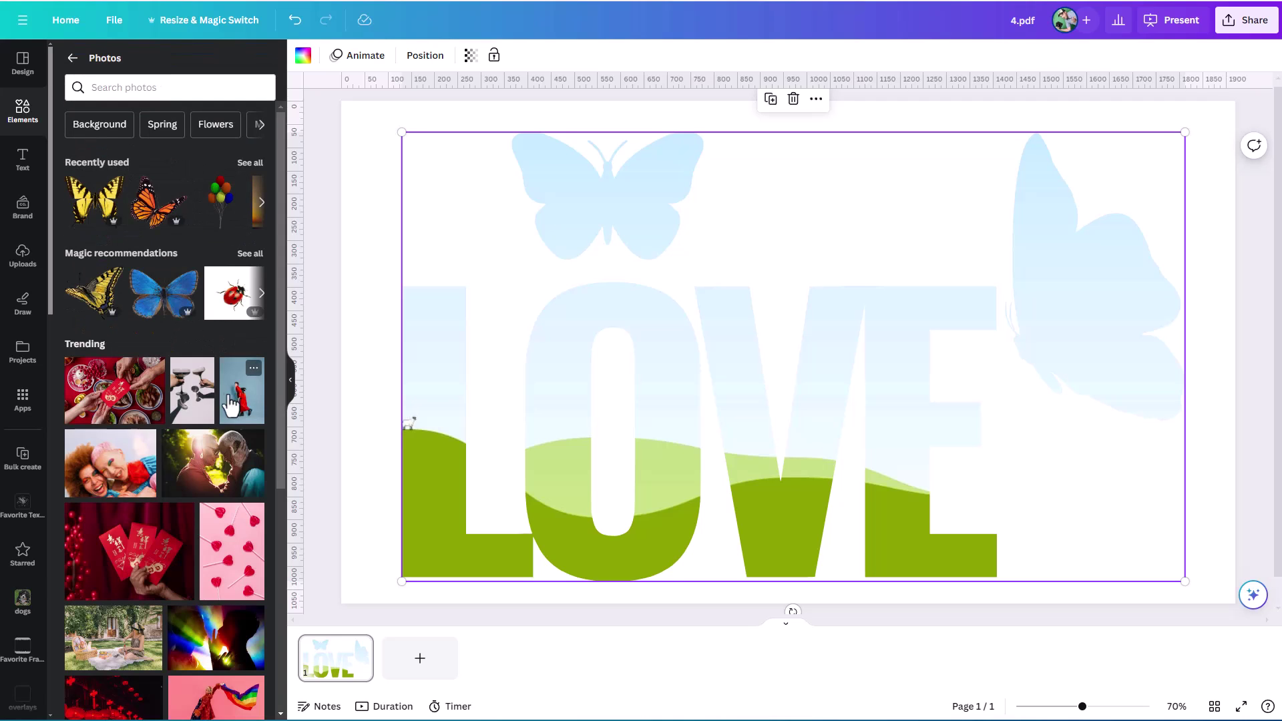
click(251, 163)
drag(113, 189, 539, 352)
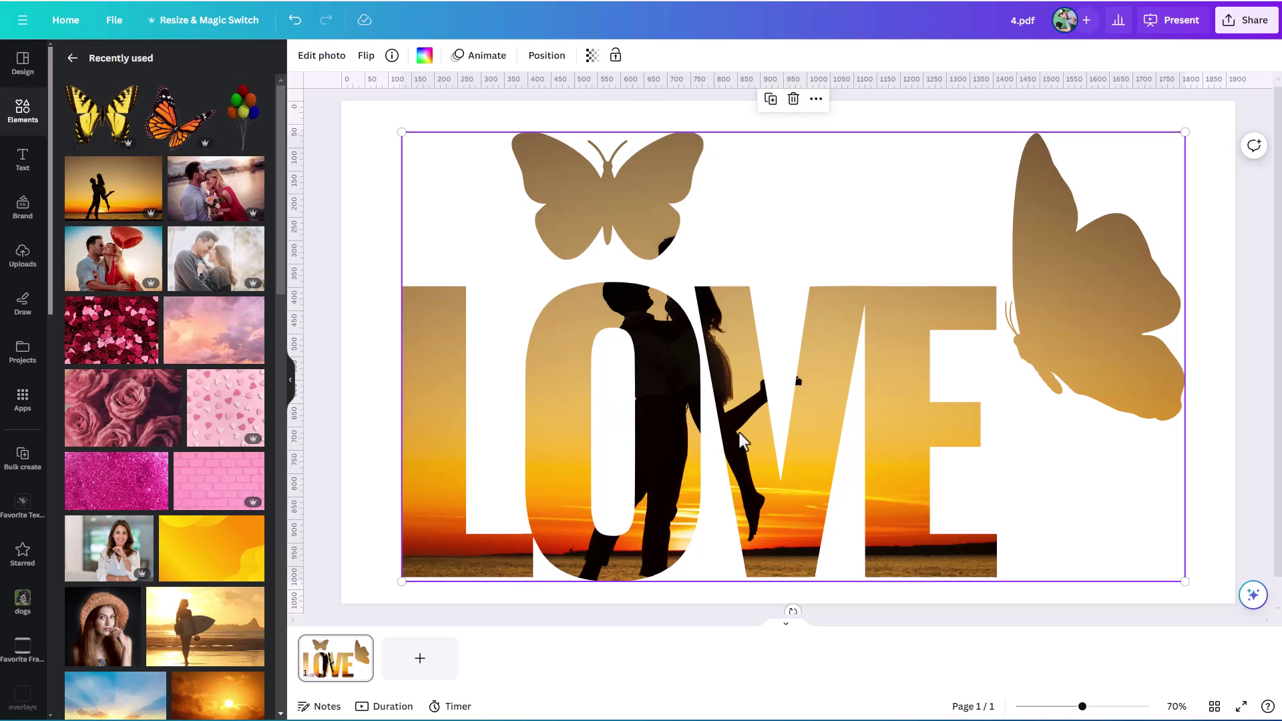
Step: Crop the sunset photo inside the LOVE butterfly frame, enlarging it to the page's full width and aligning its lower edge with the page's
double_click(673, 453)
drag(615, 502, 585, 487)
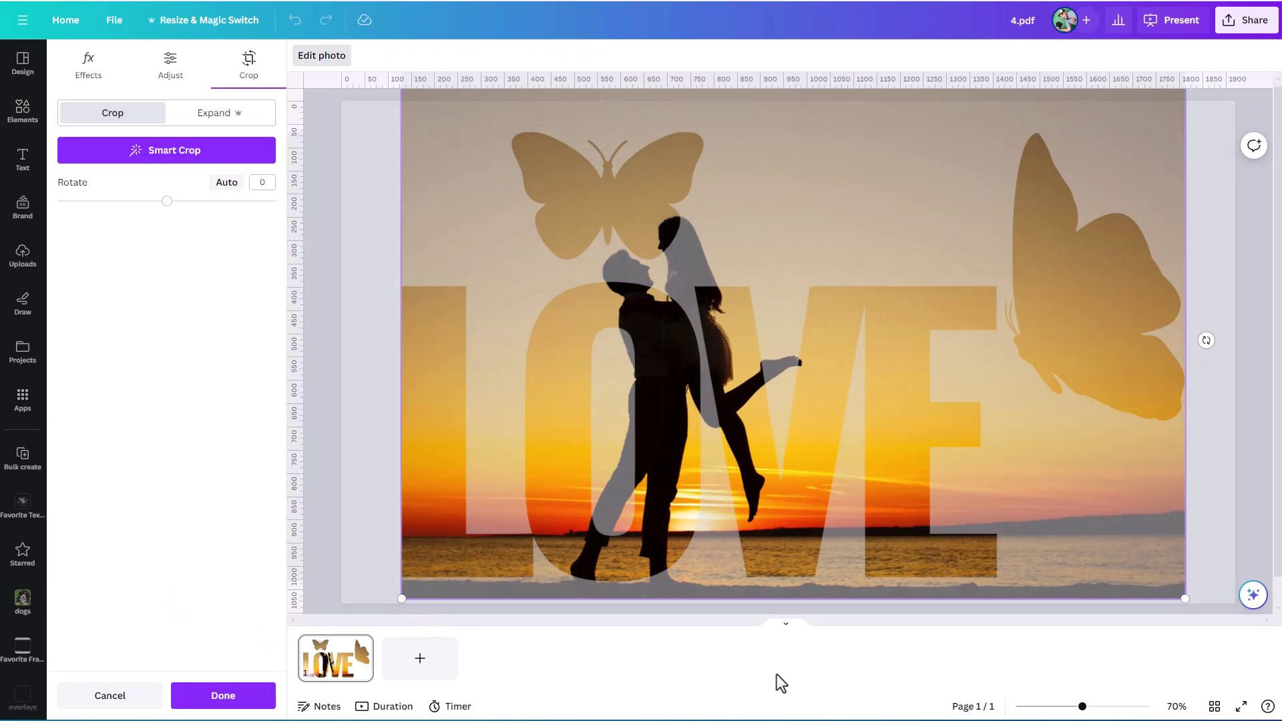
drag(1082, 707, 1071, 709)
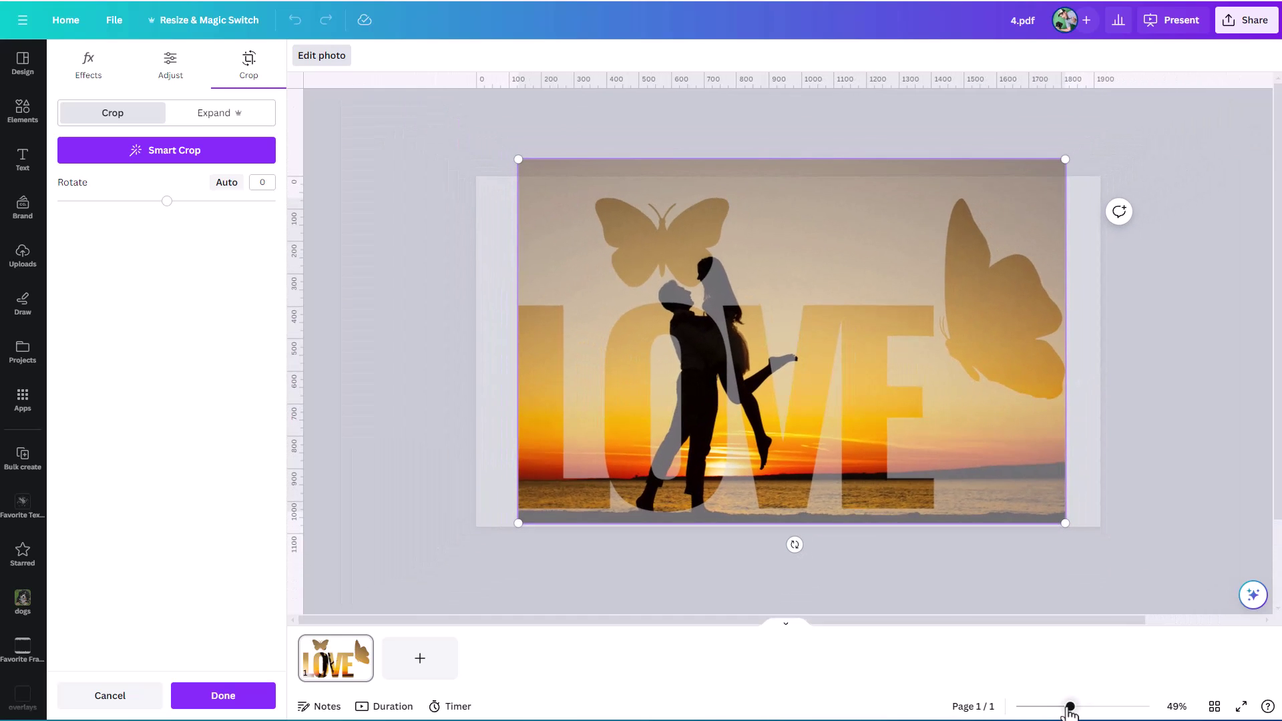
drag(519, 522, 476, 558)
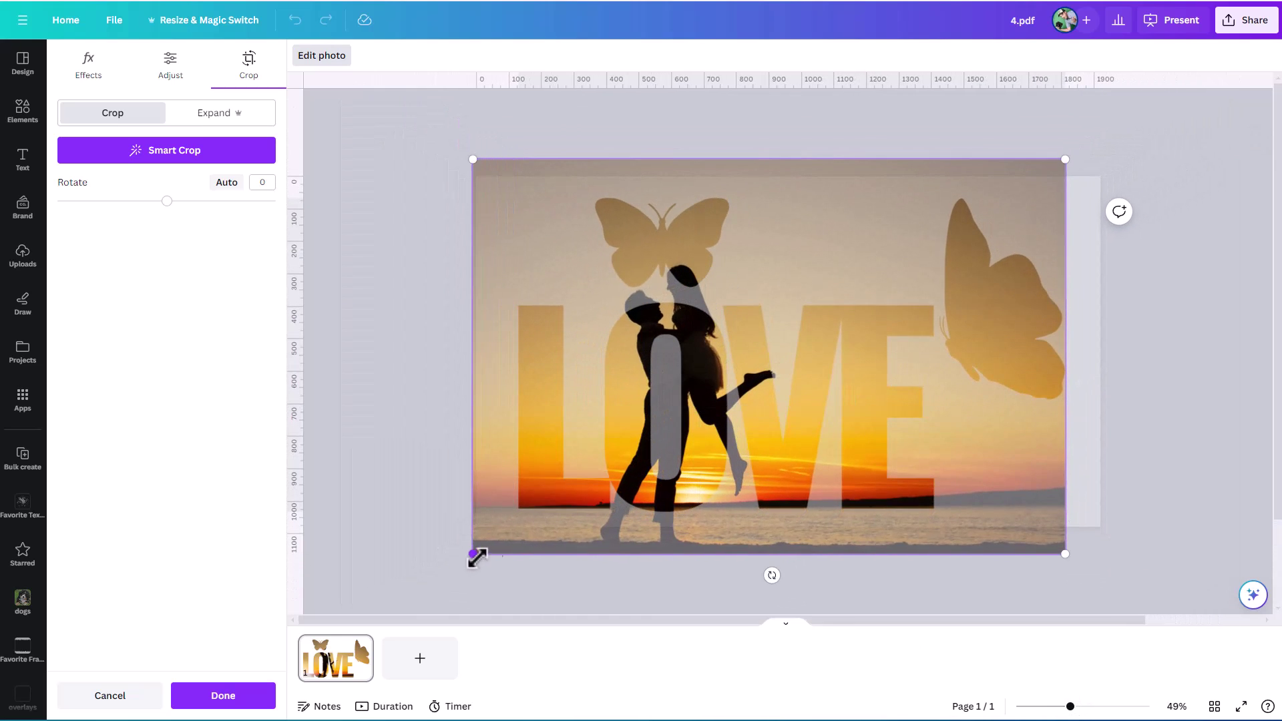
drag(527, 518, 528, 491)
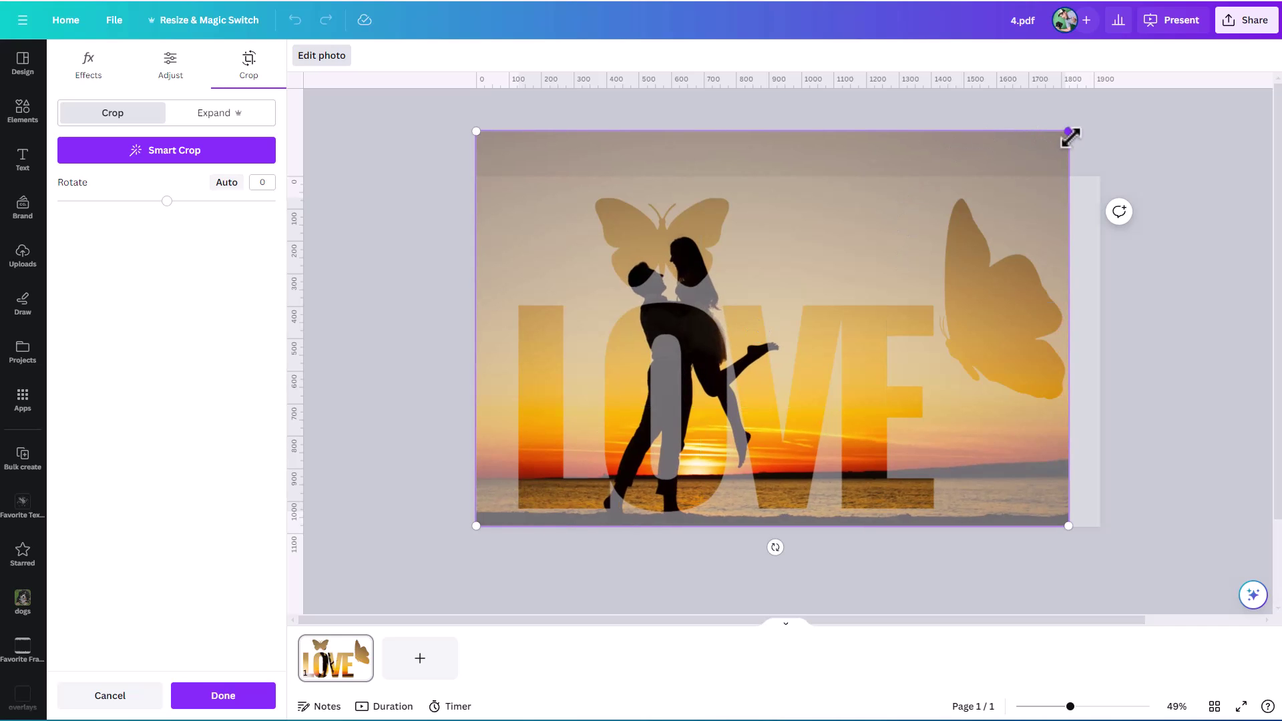
drag(1071, 137, 1105, 123)
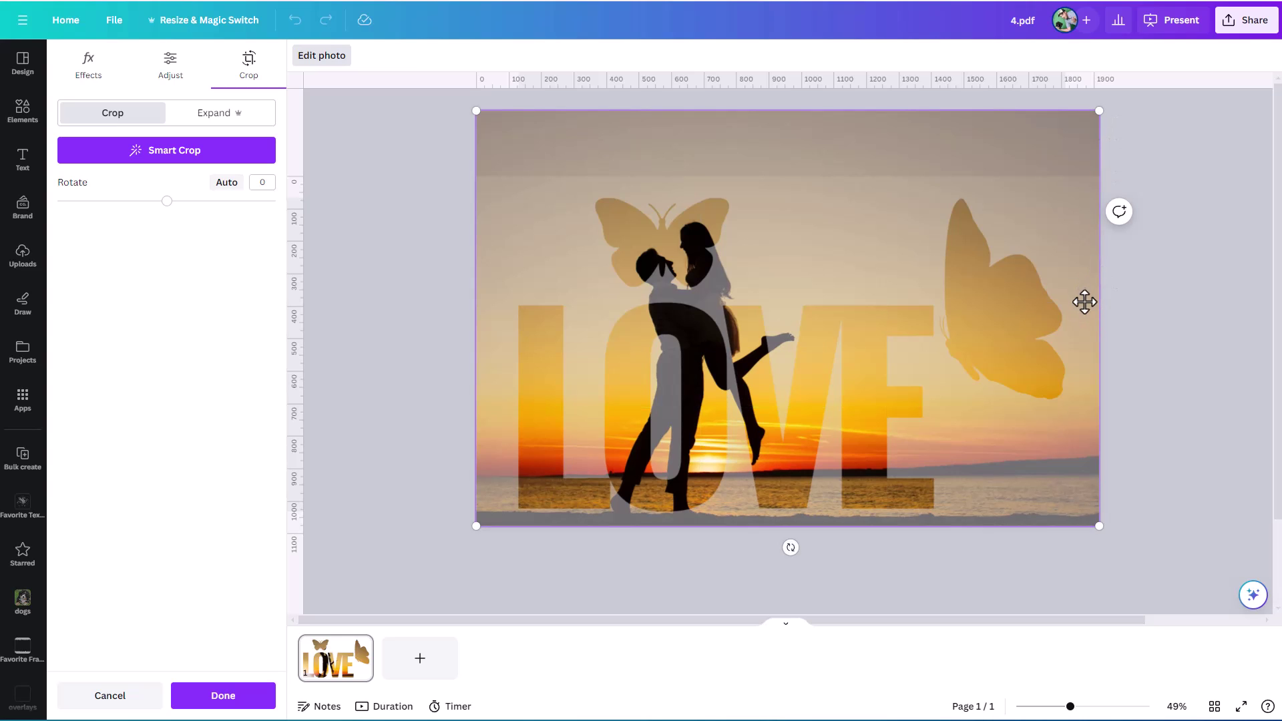
click(1143, 448)
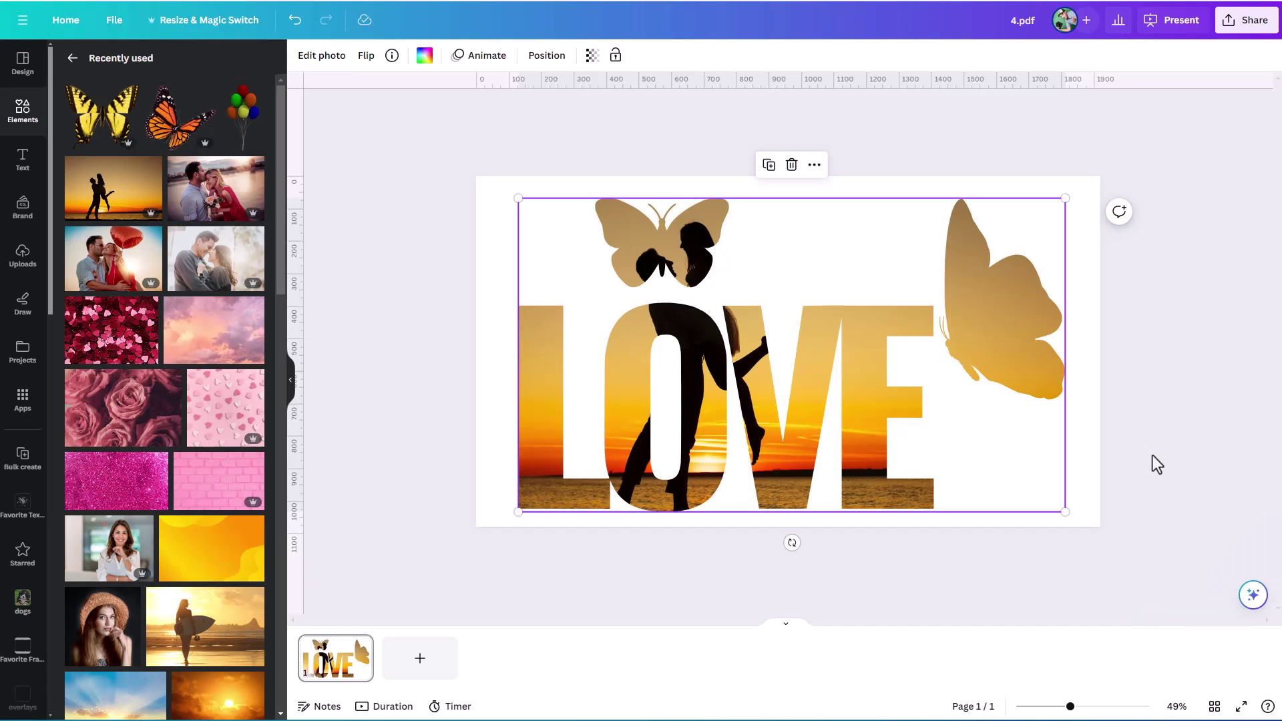
Step: Search the elements for "frame", add the plain square frame, and stretch it to cover the whole page
click(20, 110)
click(98, 64)
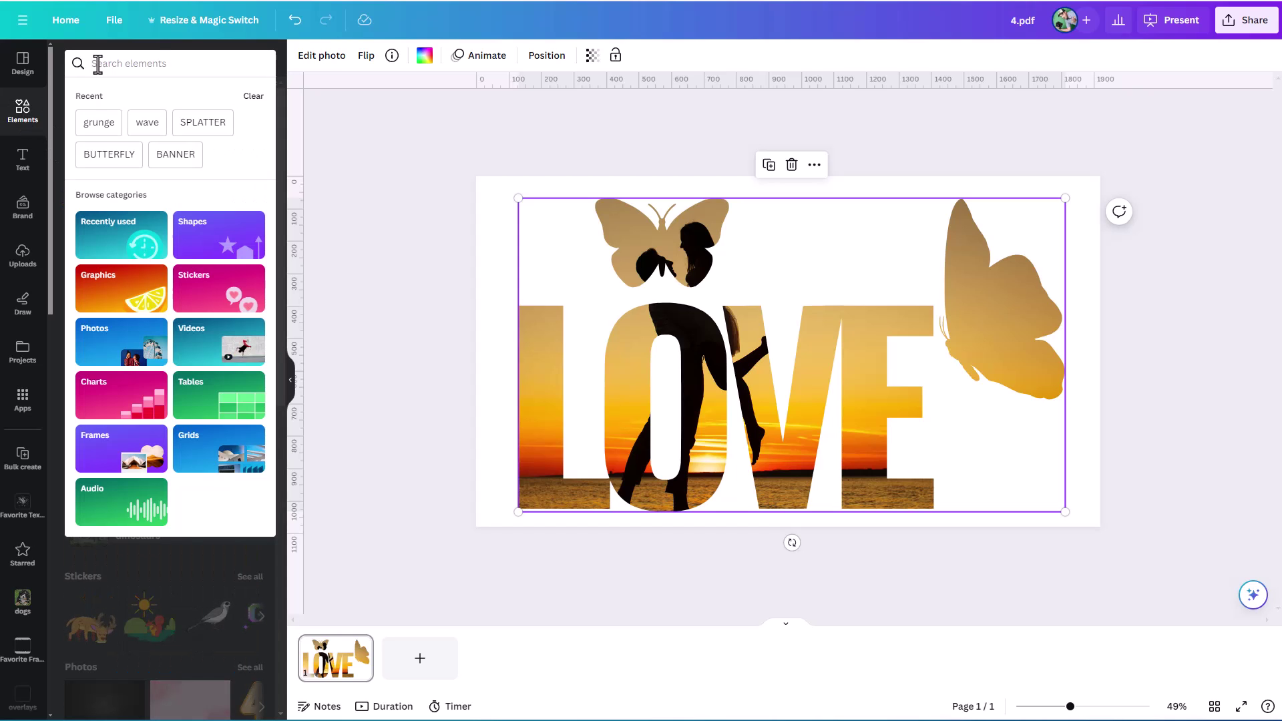
text(frame)
key(Return)
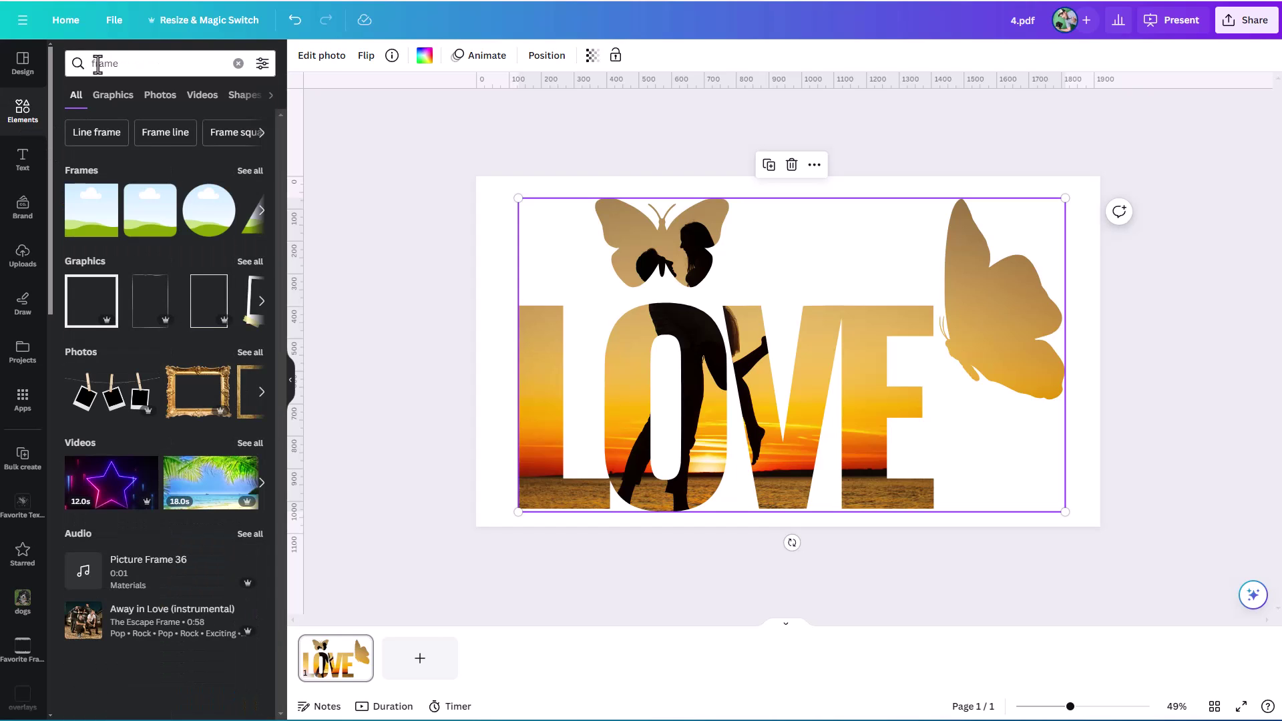
click(91, 210)
drag(827, 401, 572, 297)
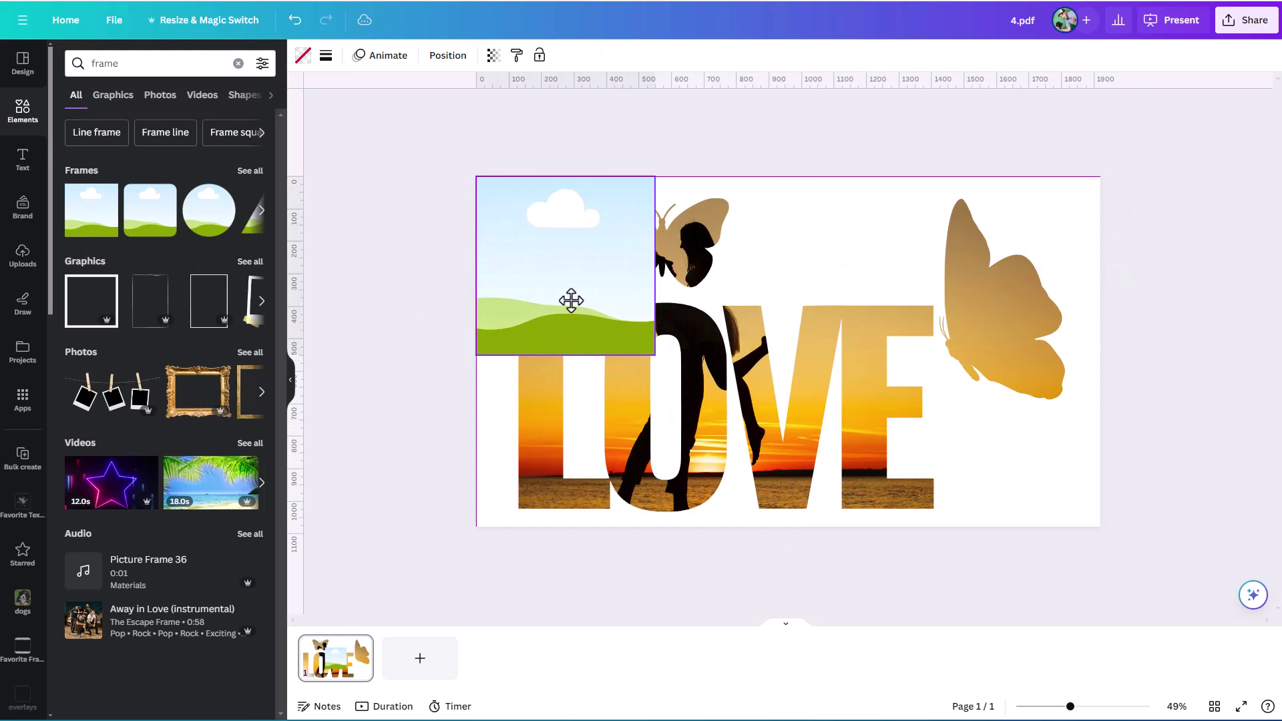
drag(654, 271, 1100, 287)
drag(789, 355, 788, 527)
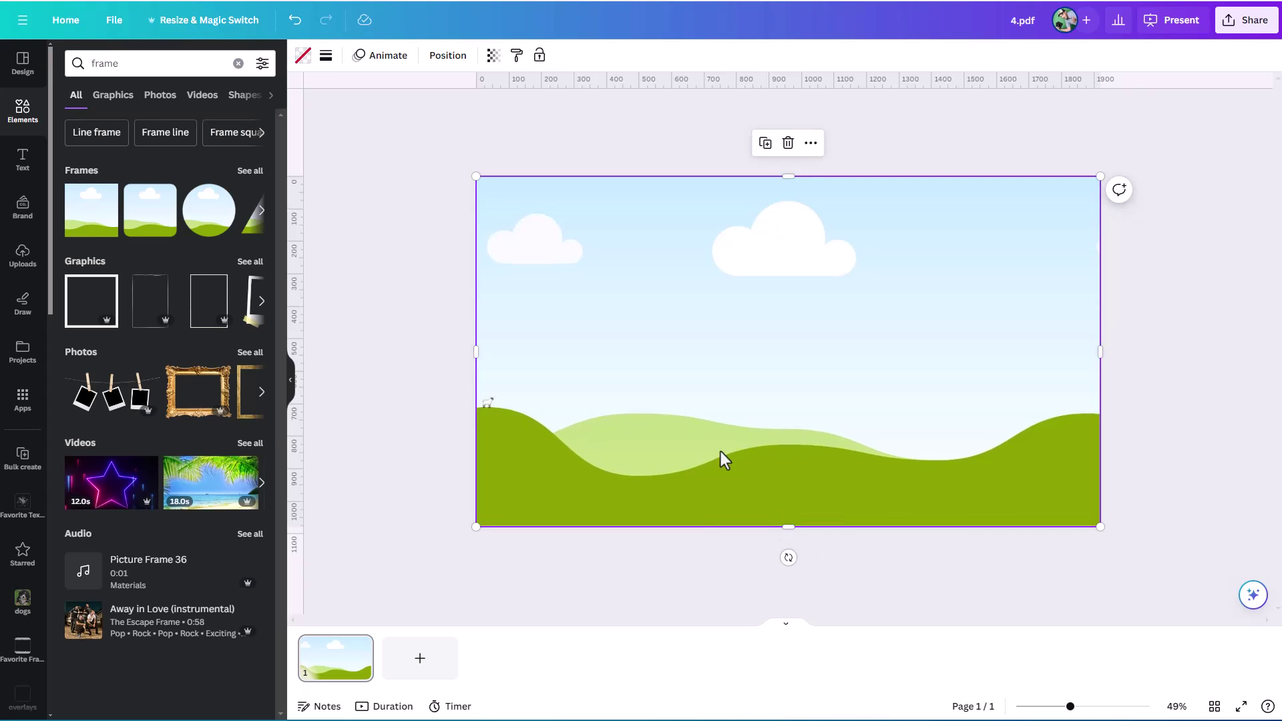
Step: Move the full-page frame beneath the LOVE butterfly frame in the layer order
click(450, 59)
click(223, 59)
drag(134, 148, 146, 200)
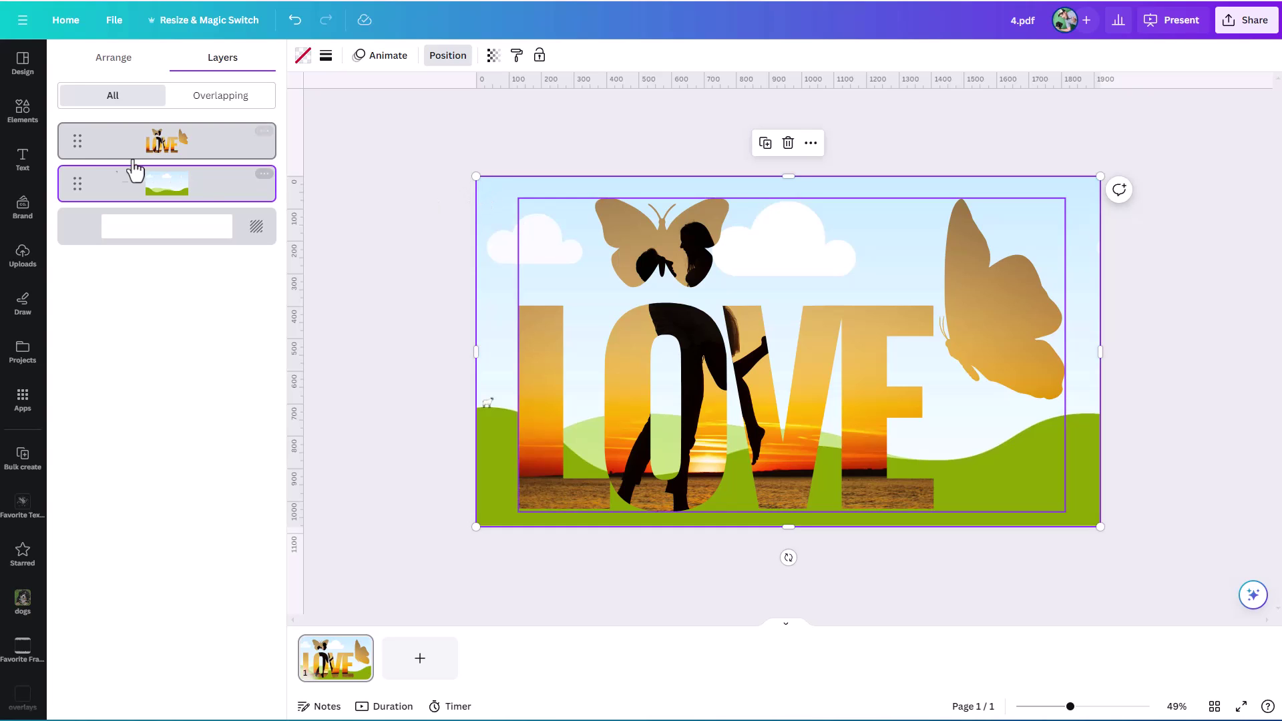
Step: Fill the full-page background frame with the same sunset couple photo and shift the photo up to the page's lower edge
click(22, 110)
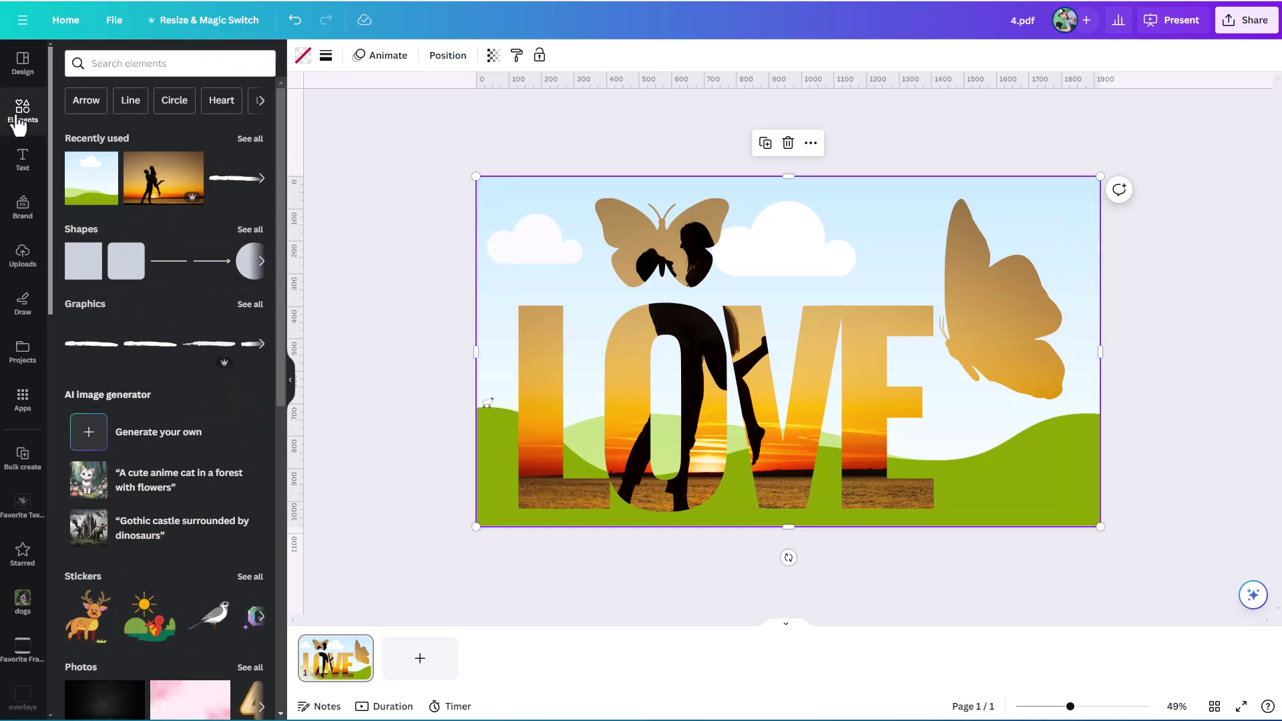
drag(162, 178, 493, 223)
double_click(500, 256)
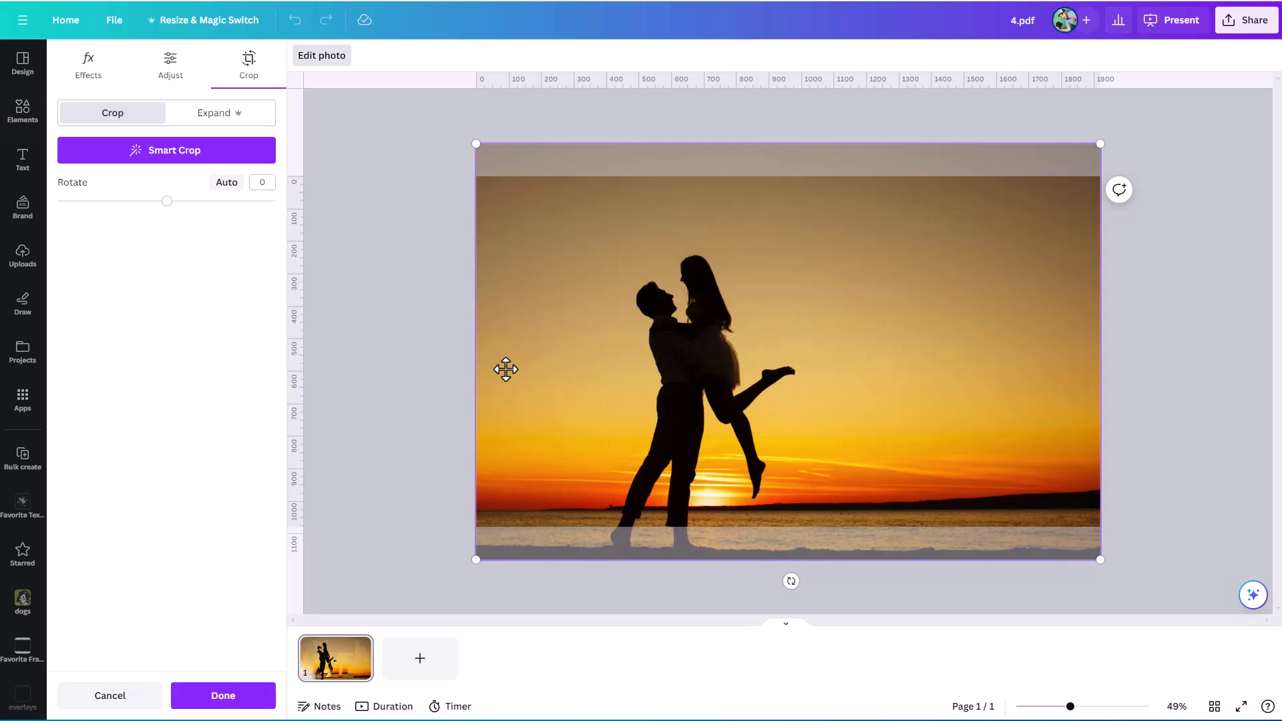
drag(528, 489, 525, 455)
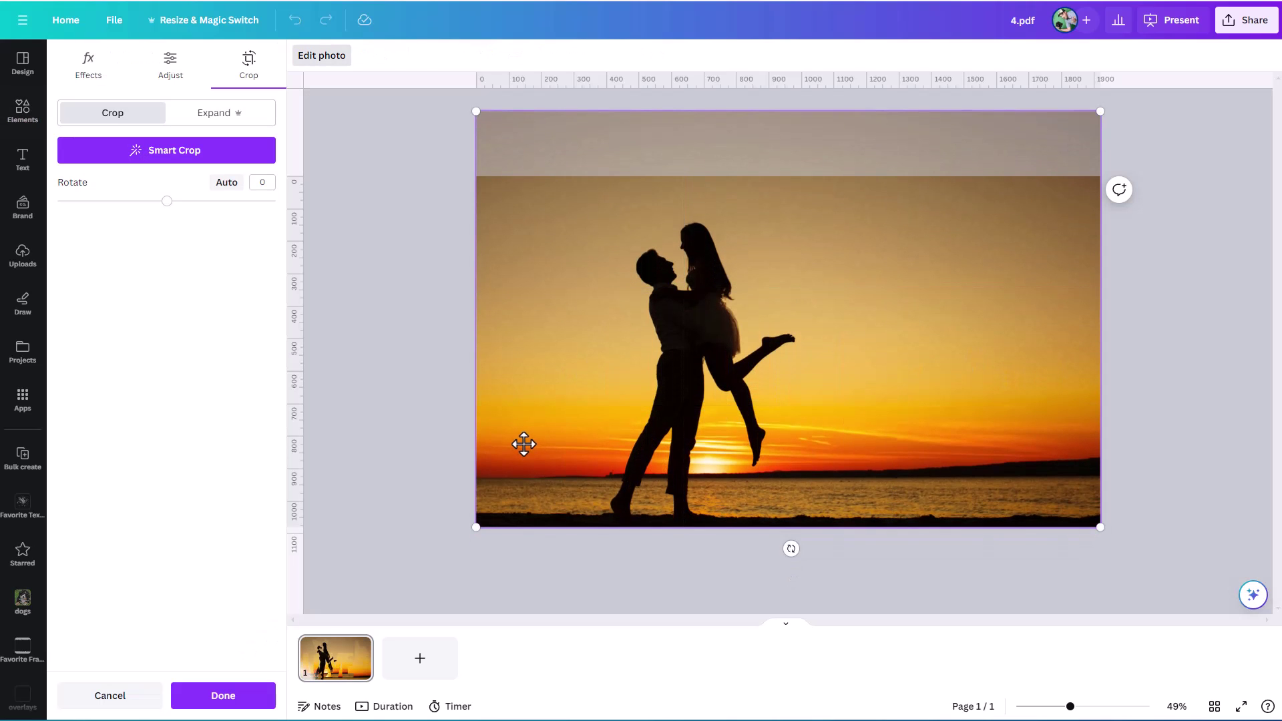
click(1136, 413)
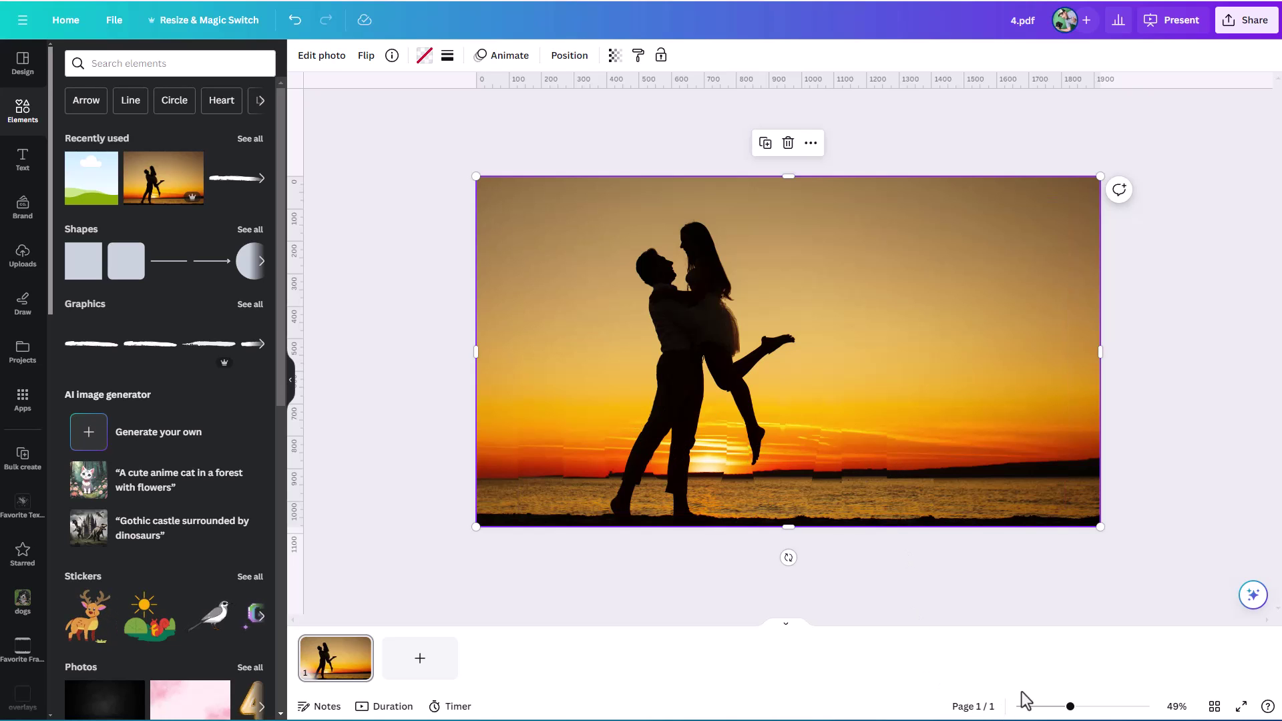
Step: Try the Fresco, Belvedere, Aero and Luna filters on the background photo, and pick another filter further along the list
drag(1071, 707, 1082, 715)
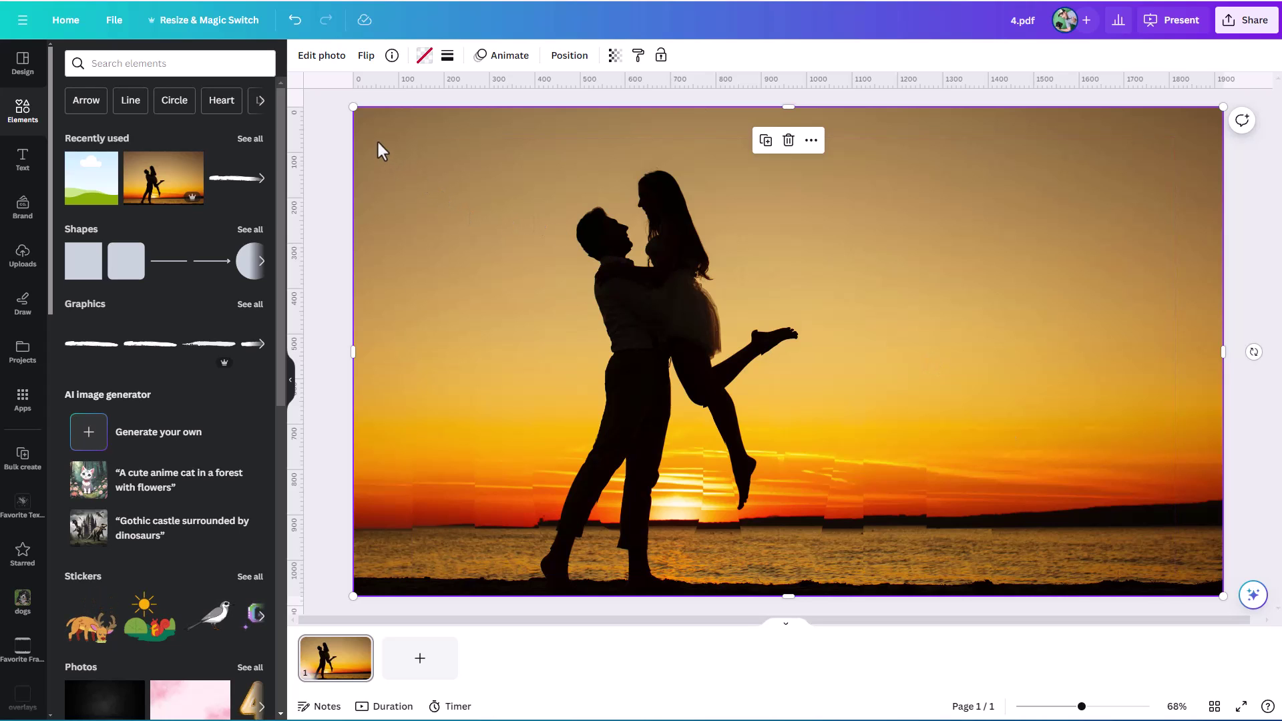
click(323, 59)
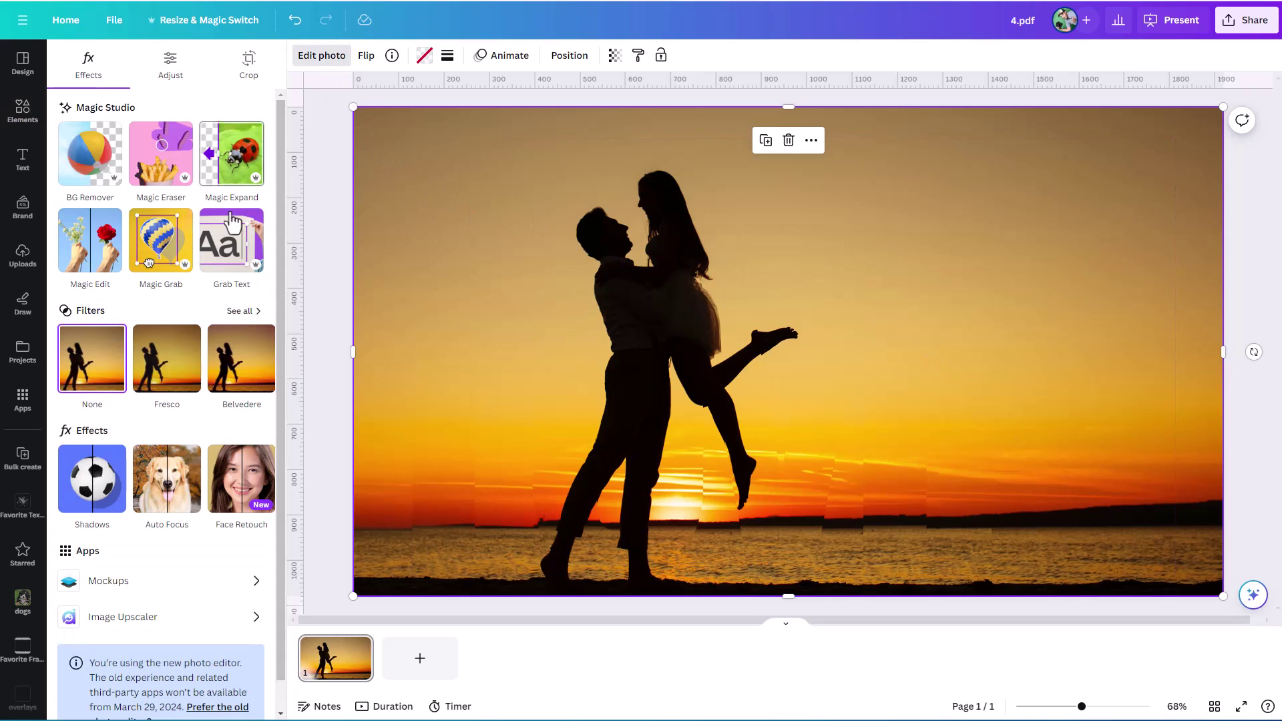
click(160, 382)
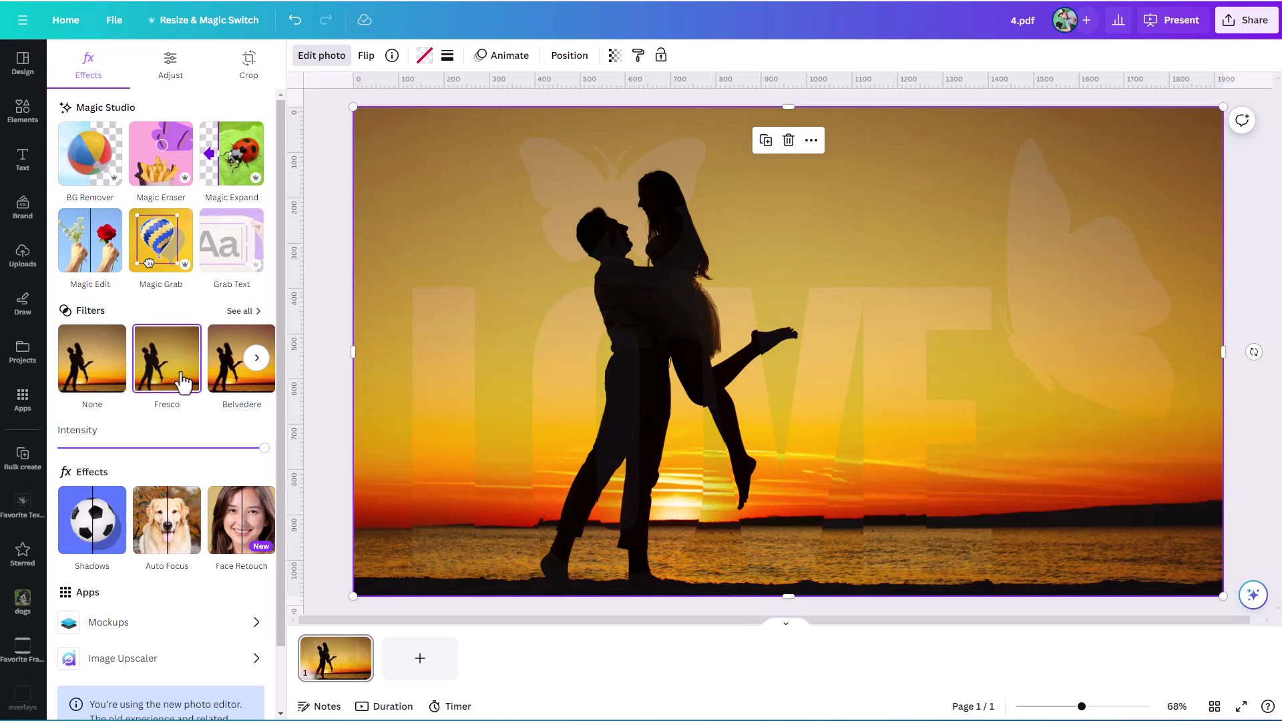
click(224, 381)
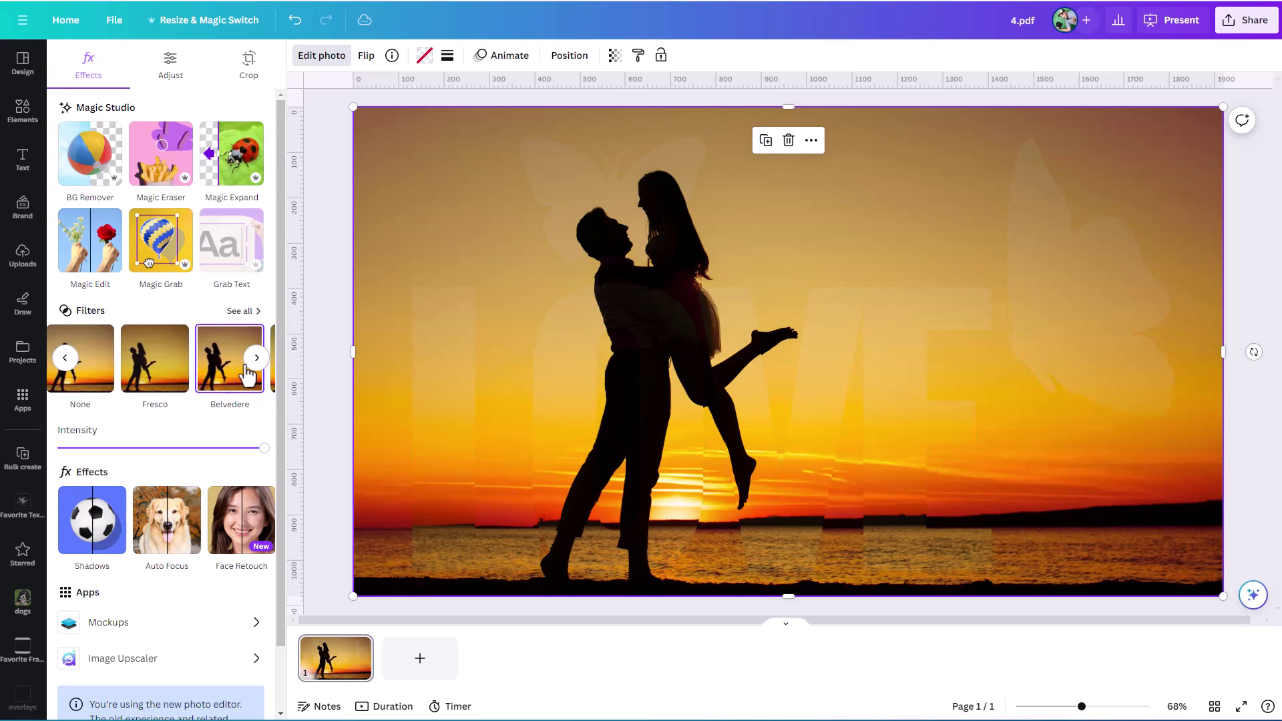
click(257, 357)
click(209, 384)
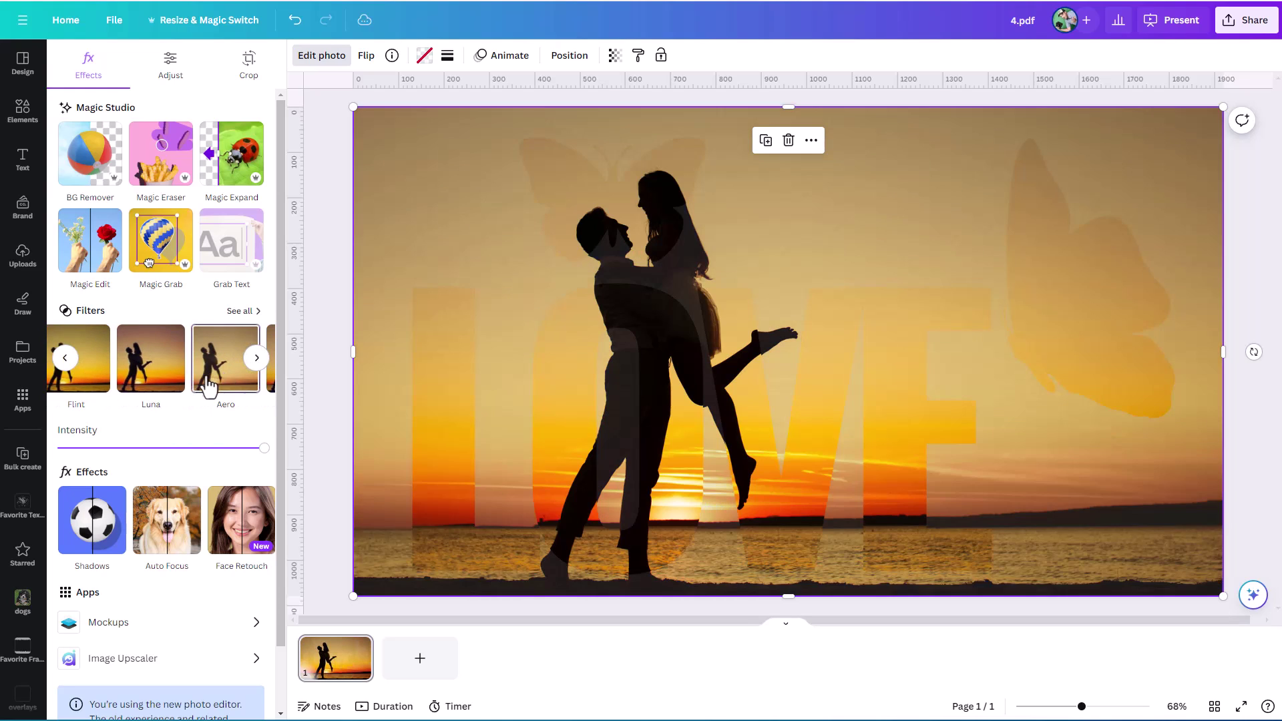
click(168, 379)
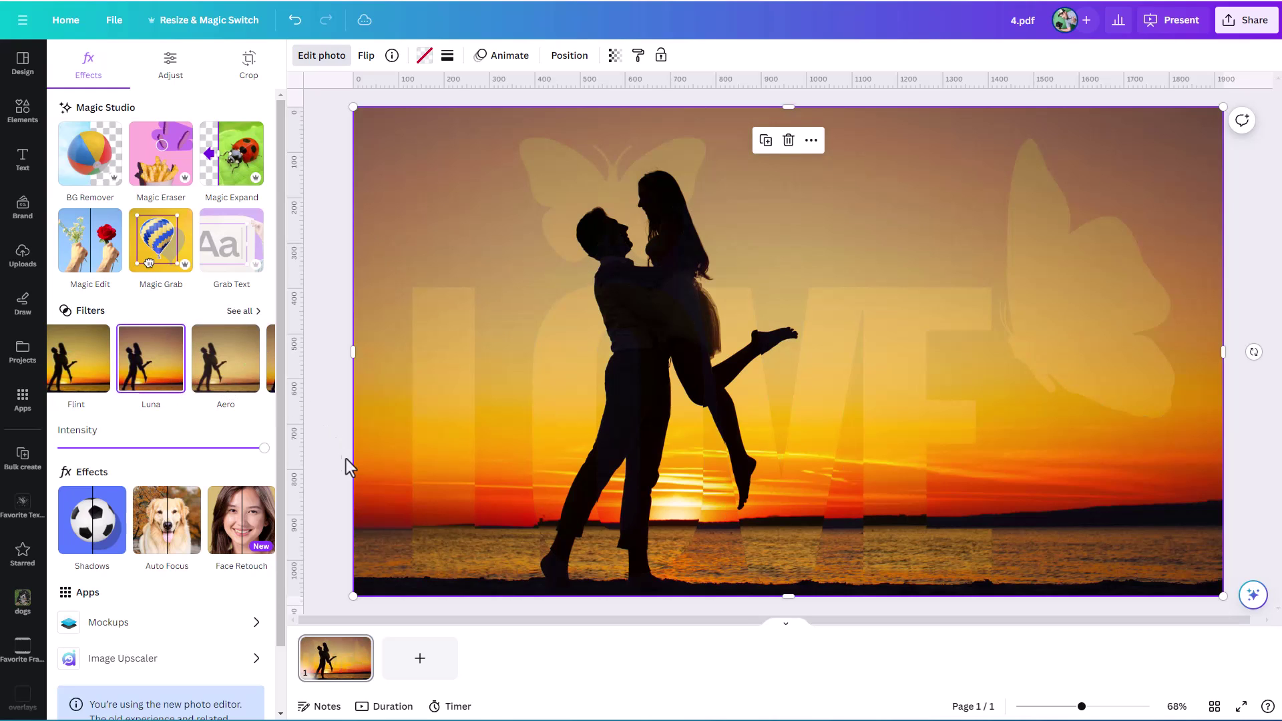
click(257, 357)
click(224, 388)
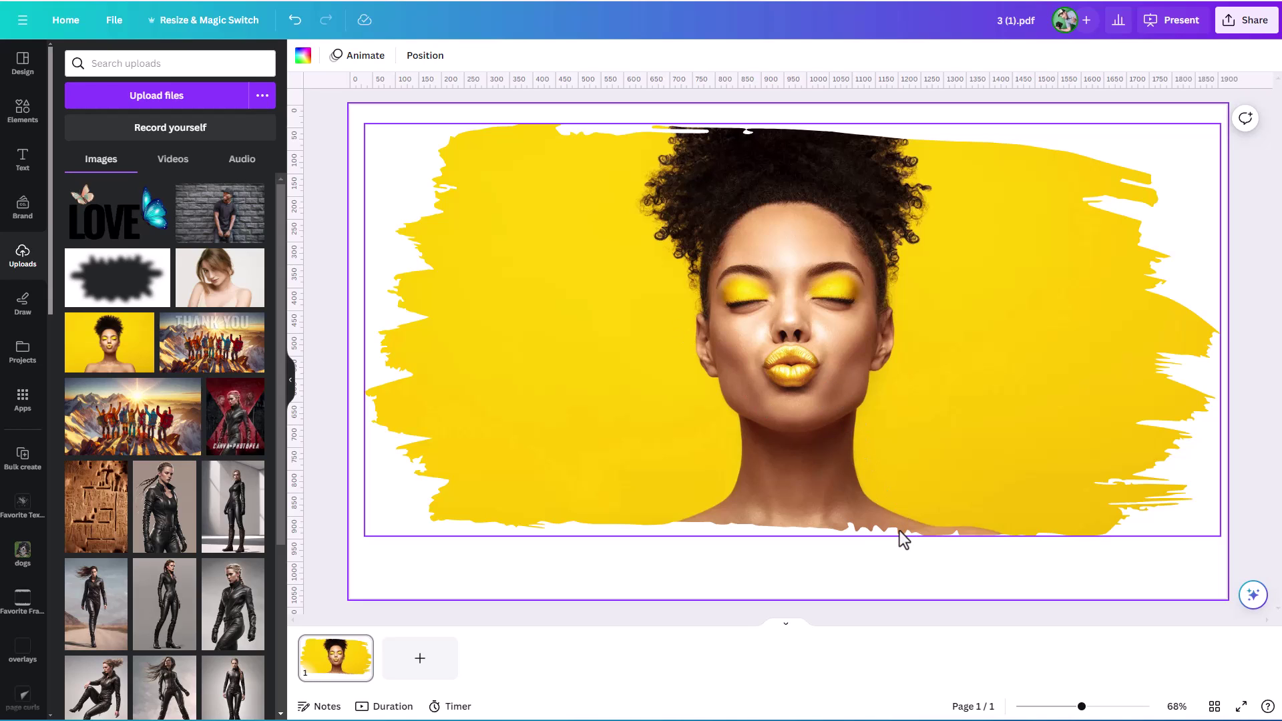
Step: Duplicate the brush-stroke photo frame in 3 (1).pdf and fill the copy with solid black
right_click(751, 354)
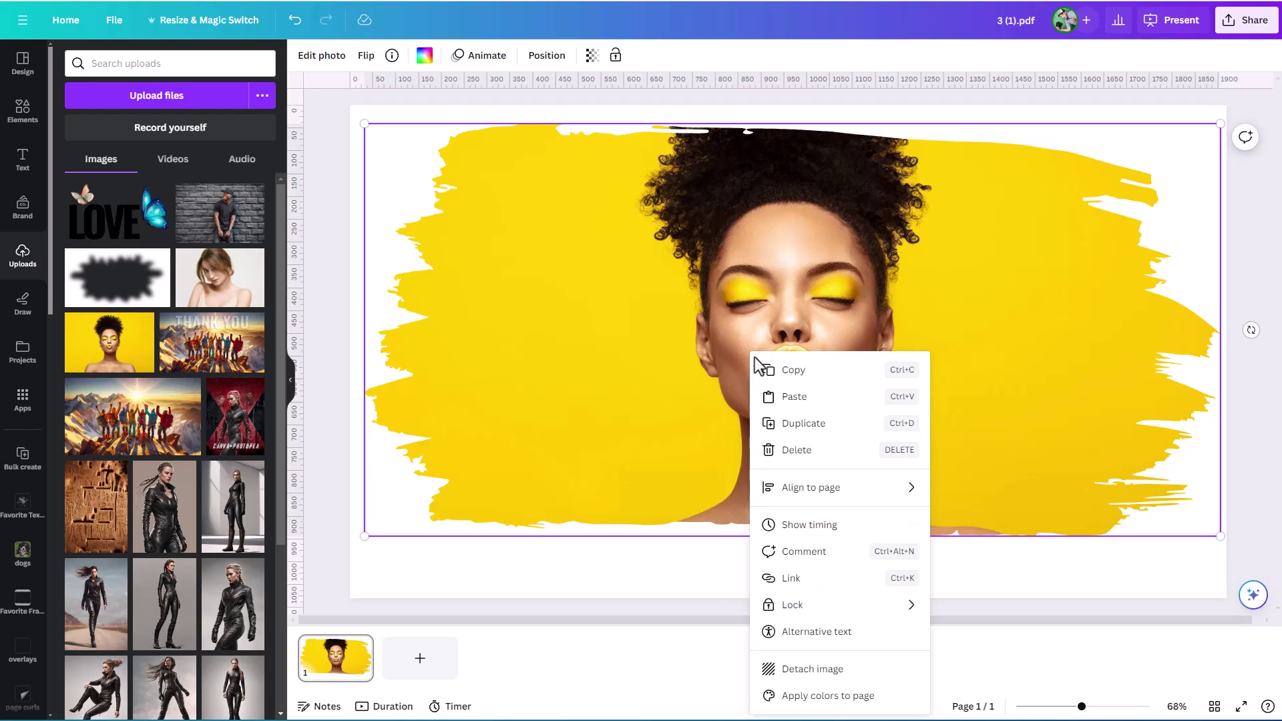
click(818, 424)
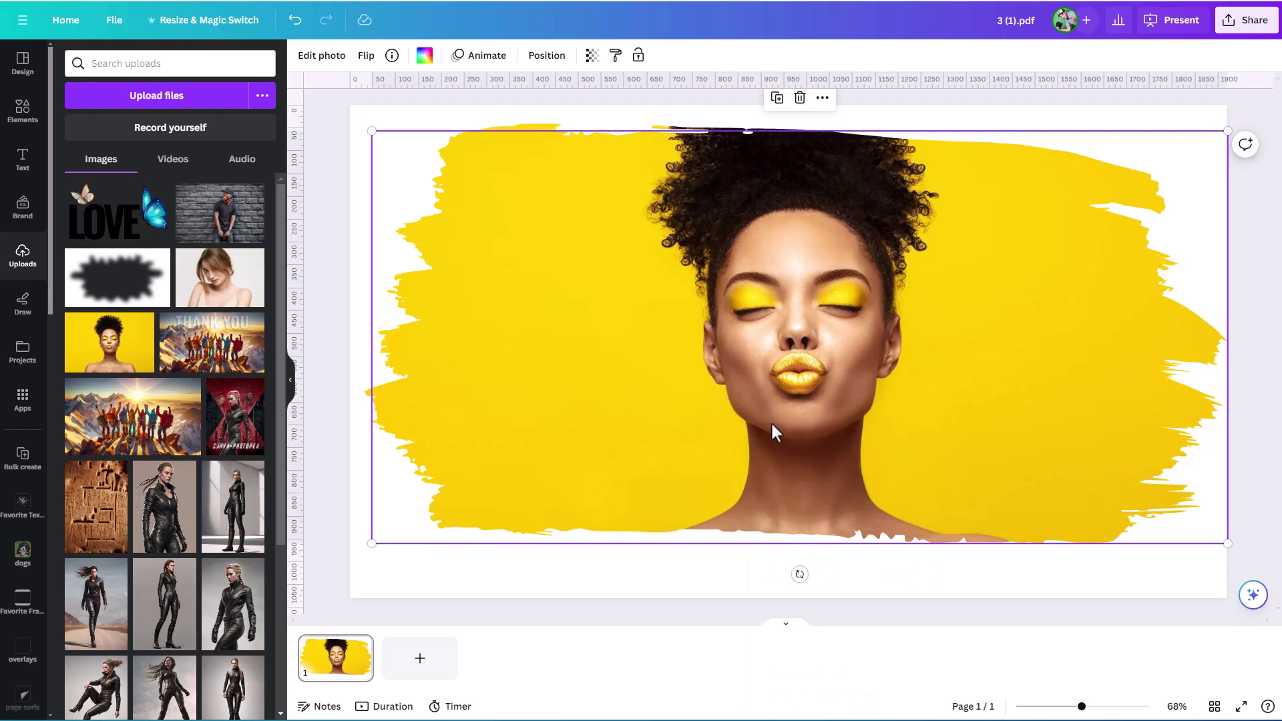
click(425, 55)
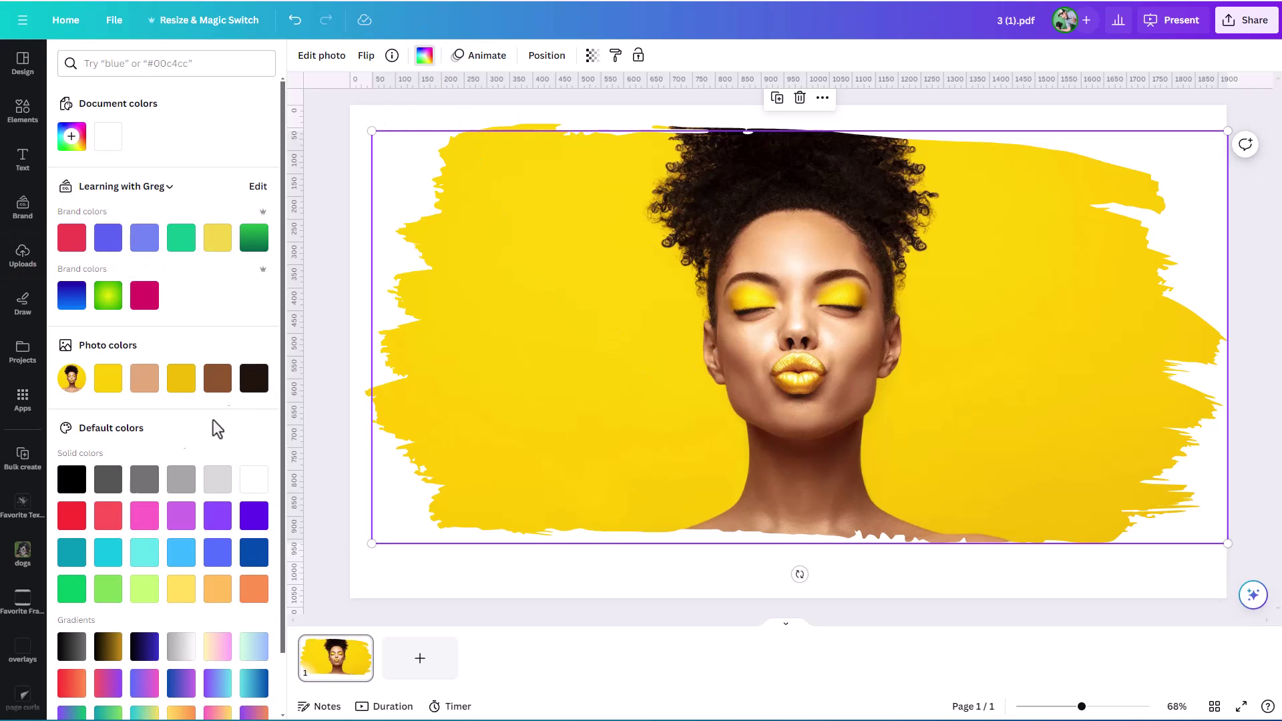
click(71, 479)
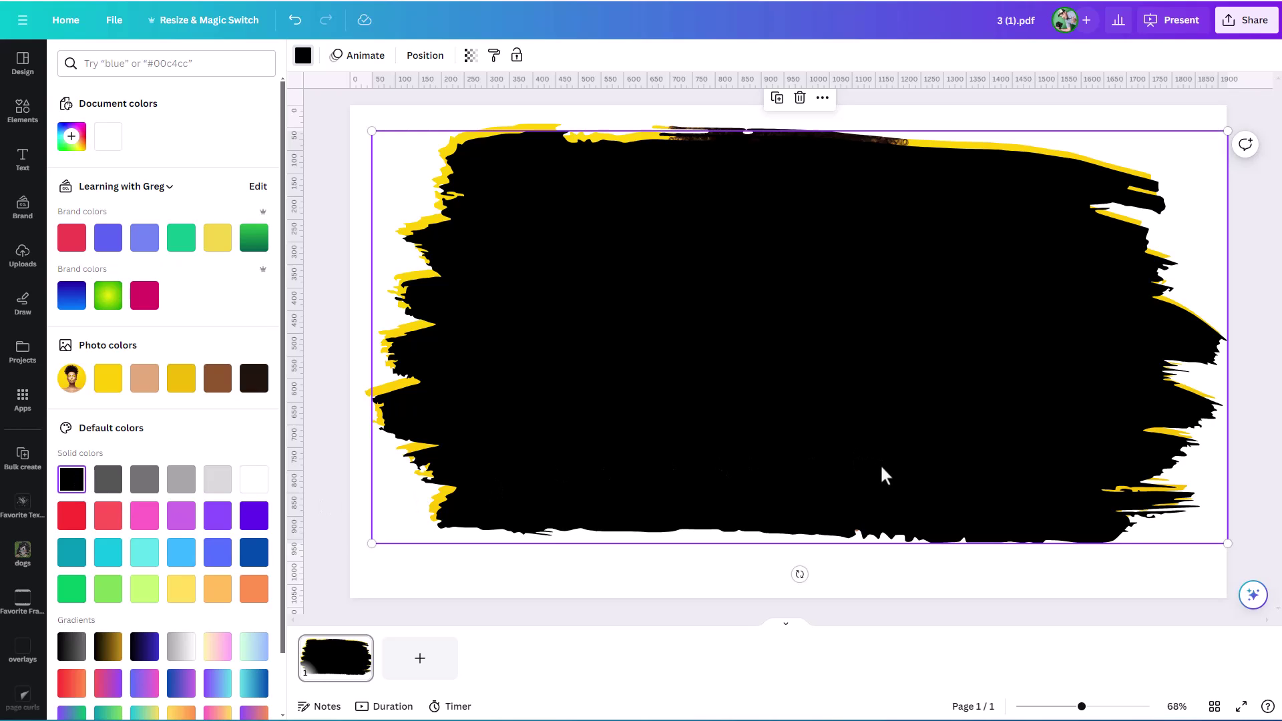
Step: Move the black brush-stroke copy behind the photo-filled frame in the layer order
click(424, 56)
click(223, 57)
mouse_move(149, 142)
mouse_down()
mouse_move(73, 204)
mouse_move(172, 266)
mouse_up()
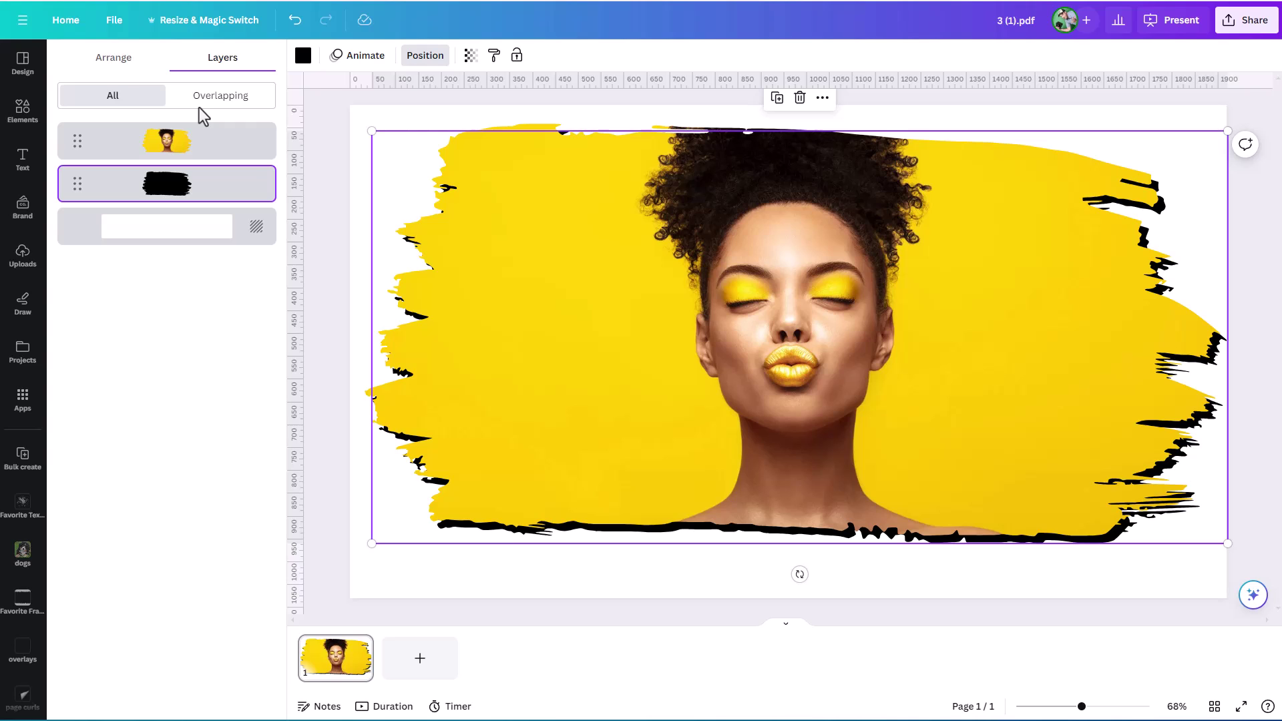
Step: Browse all stickers and view the first food sticker's details, including its option to add it to a folder
click(27, 127)
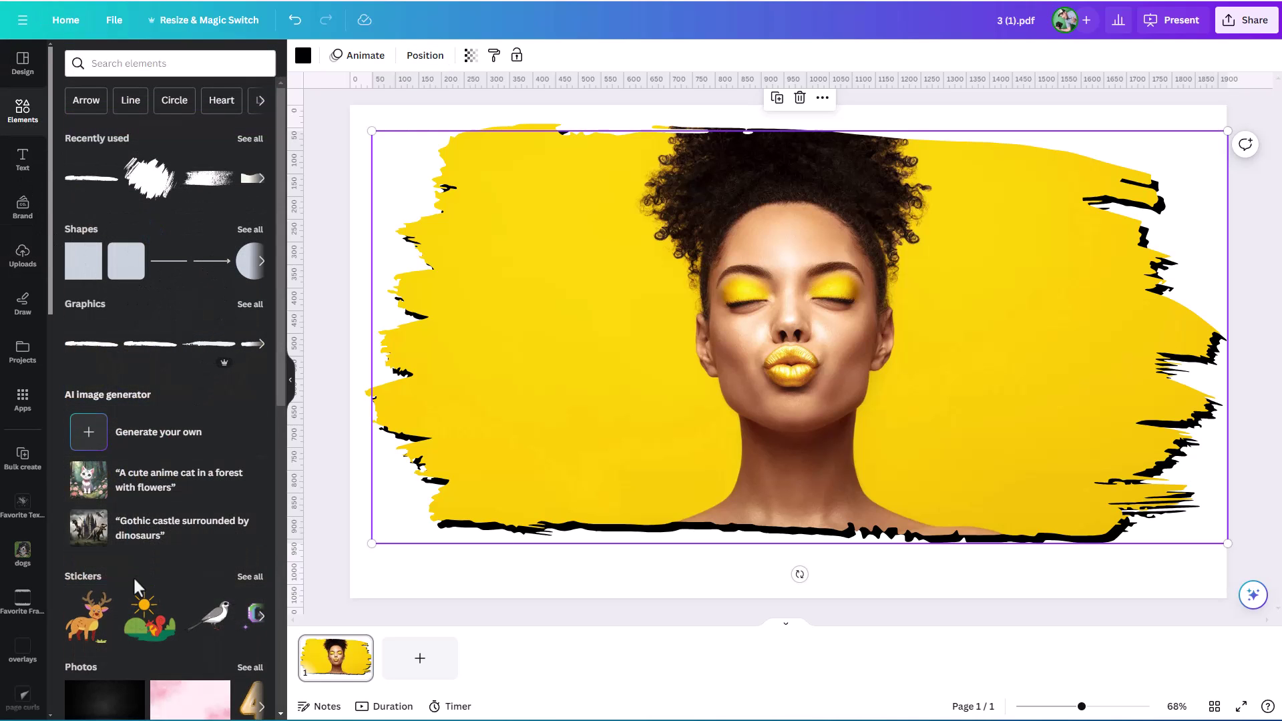
click(251, 578)
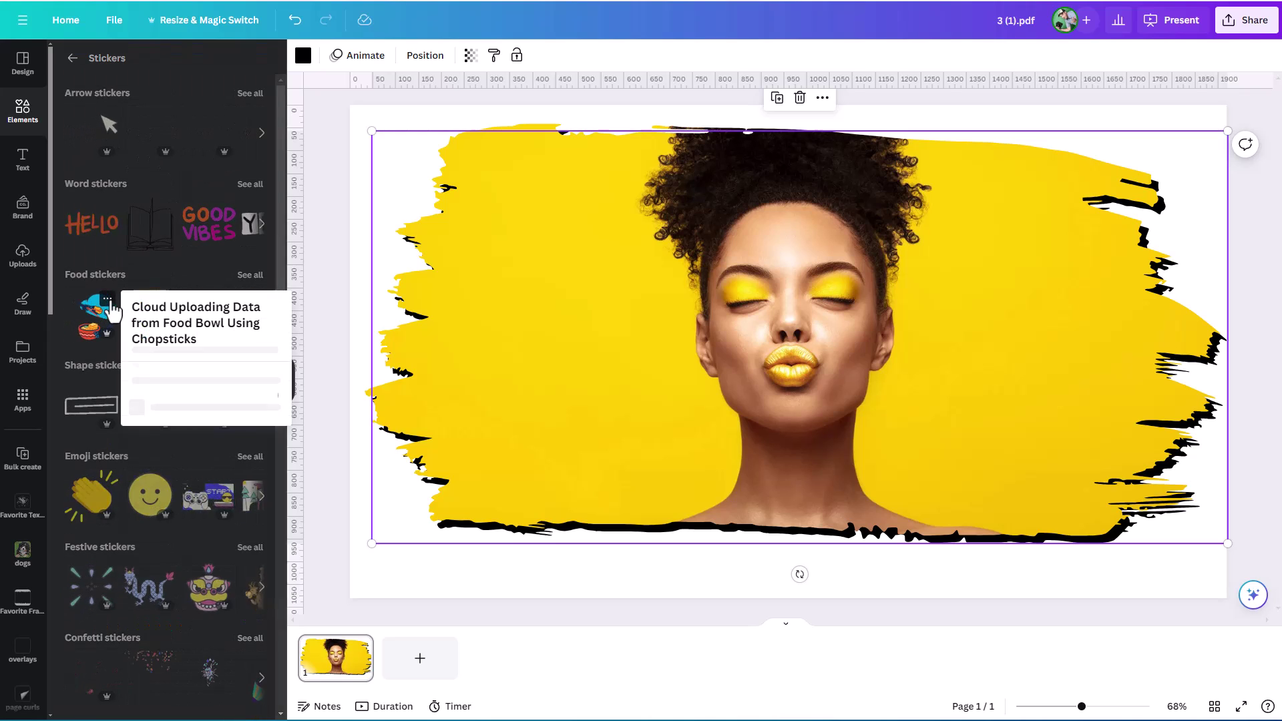
click(108, 299)
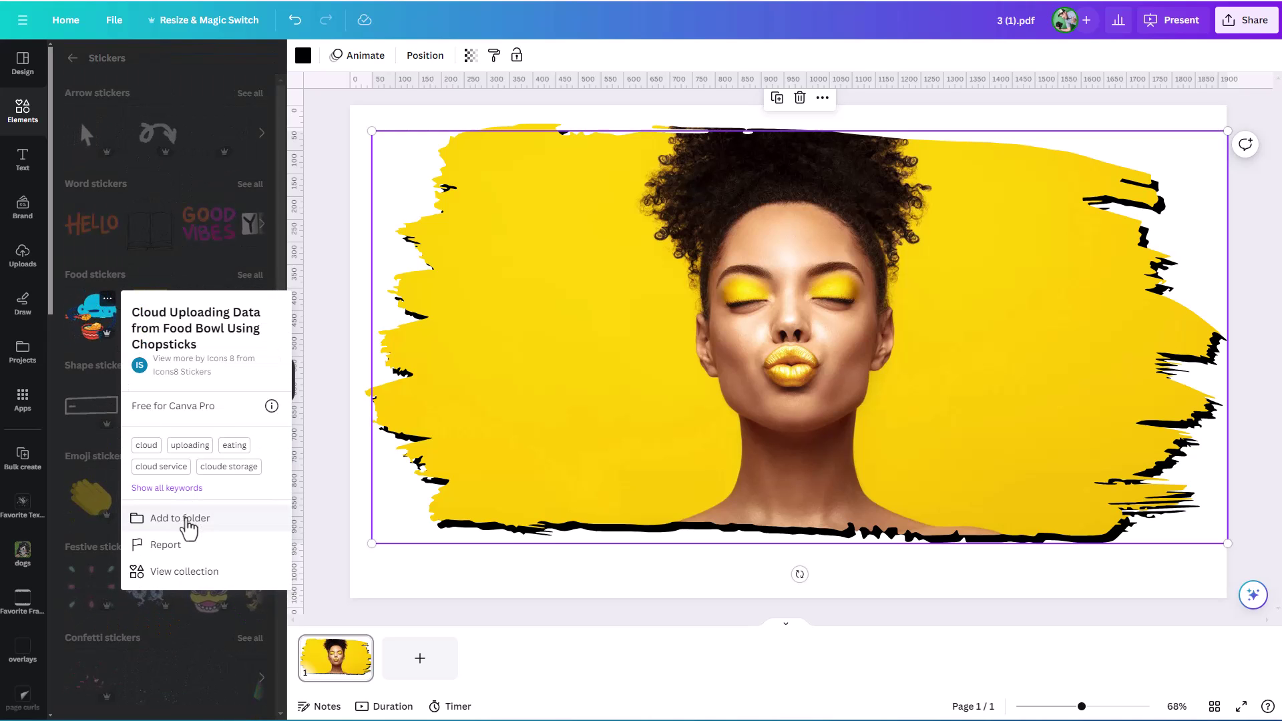
click(334, 337)
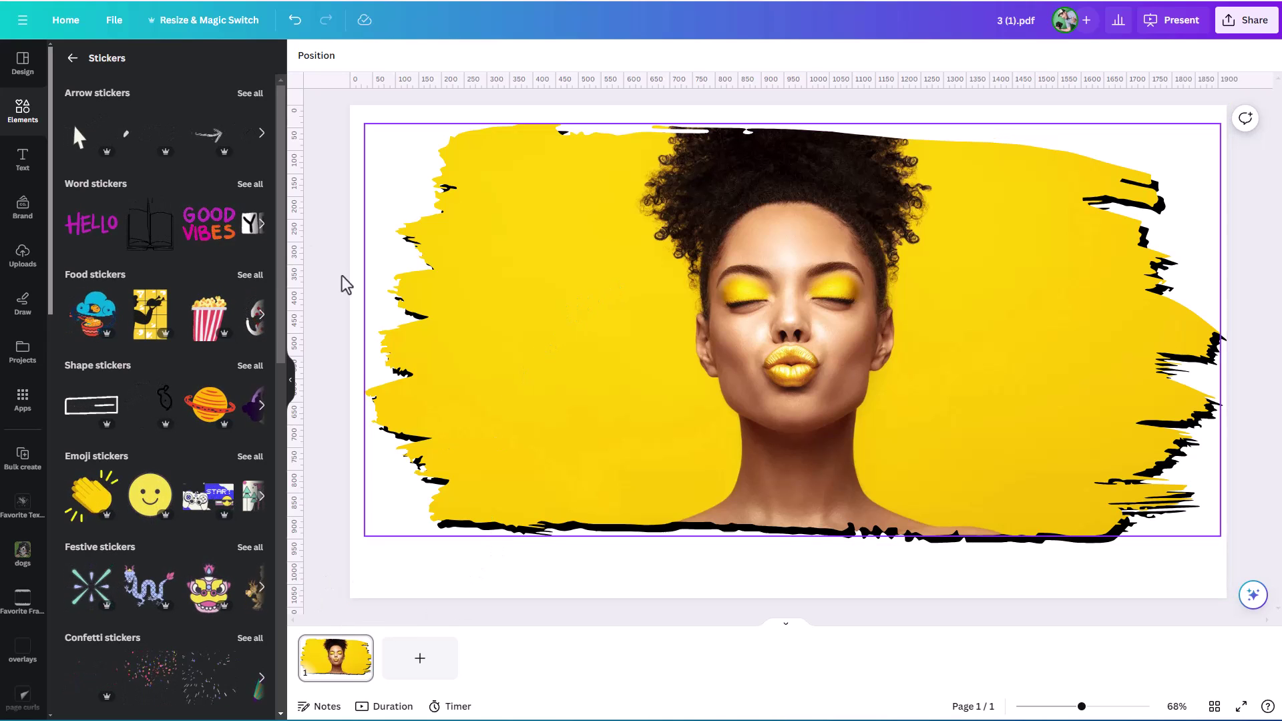
Step: Save the 3 (1).pdf design to the Favorite Frames folder
click(114, 22)
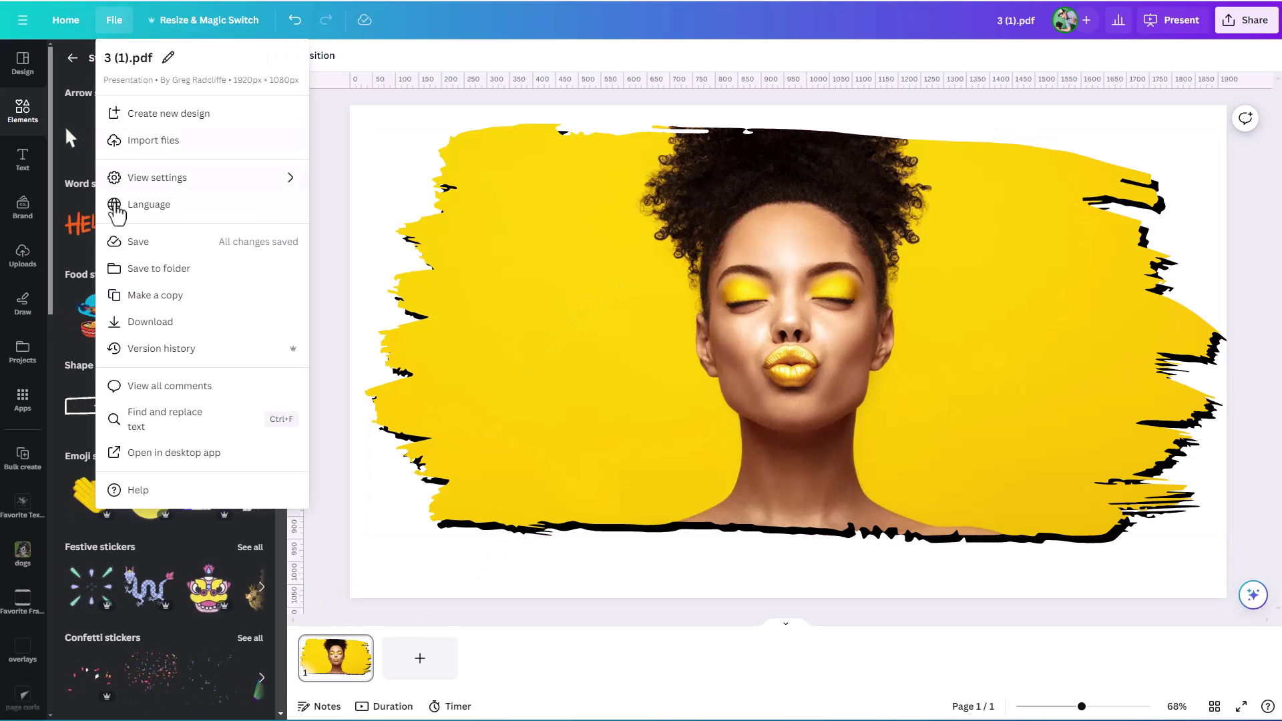
click(165, 269)
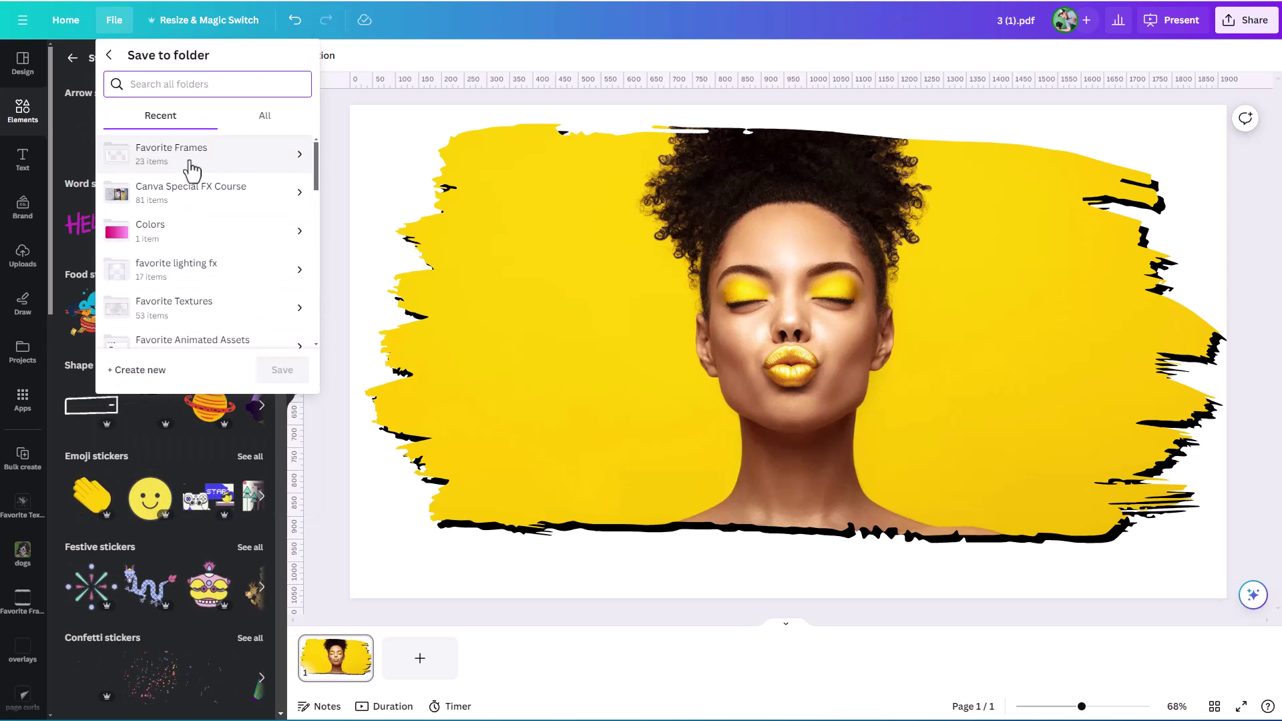
click(192, 155)
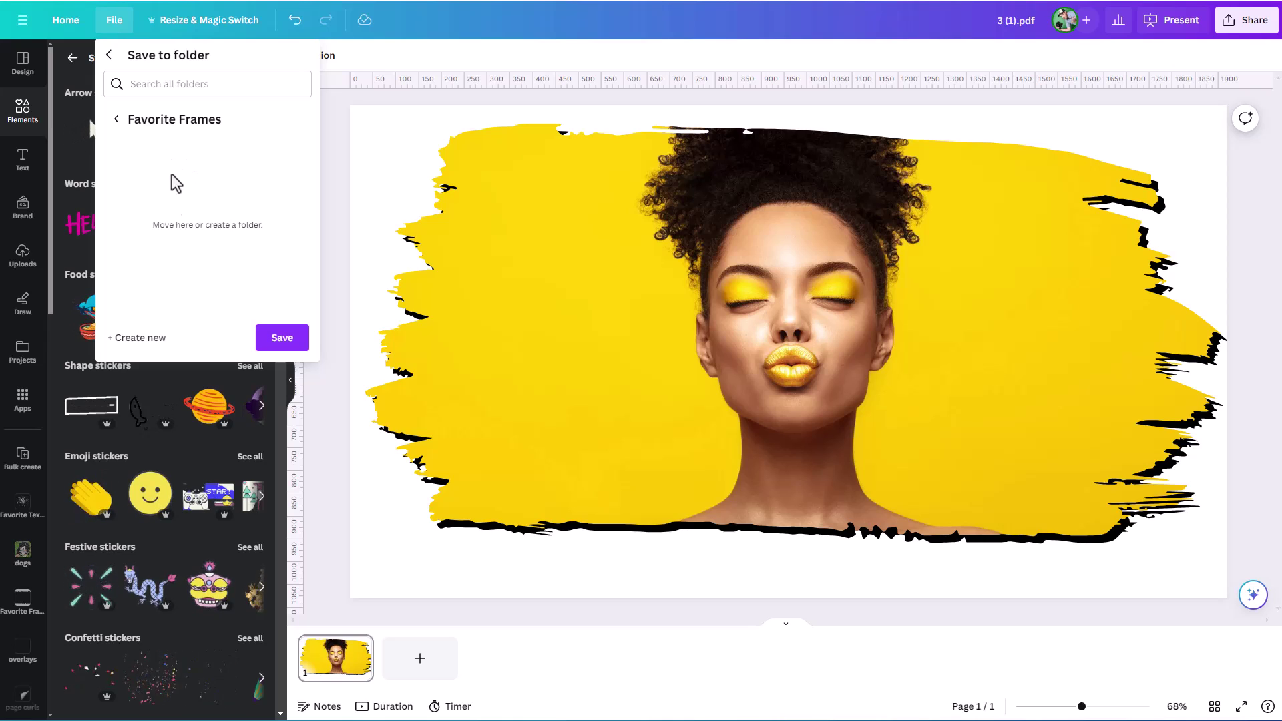
click(283, 338)
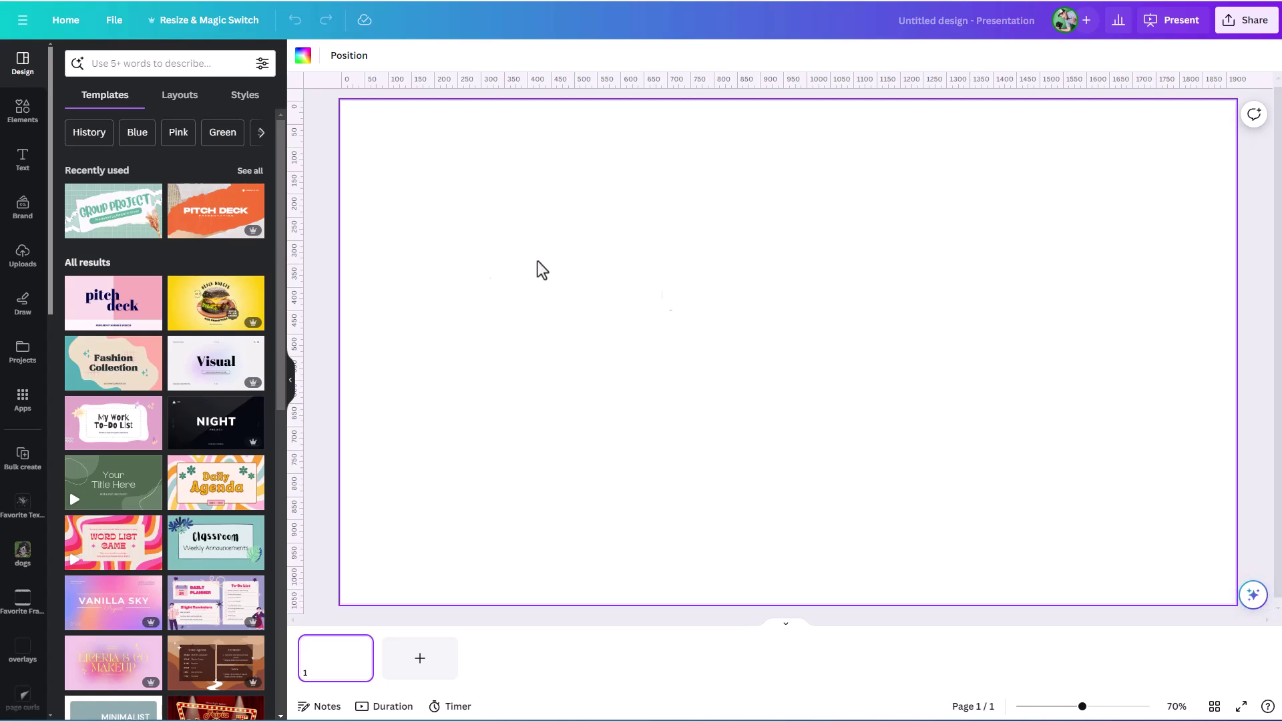
Step: Insert the 3 (1).pdf brush-stroke frame design from the Favorite Frames folder onto the blank presentation page
click(23, 354)
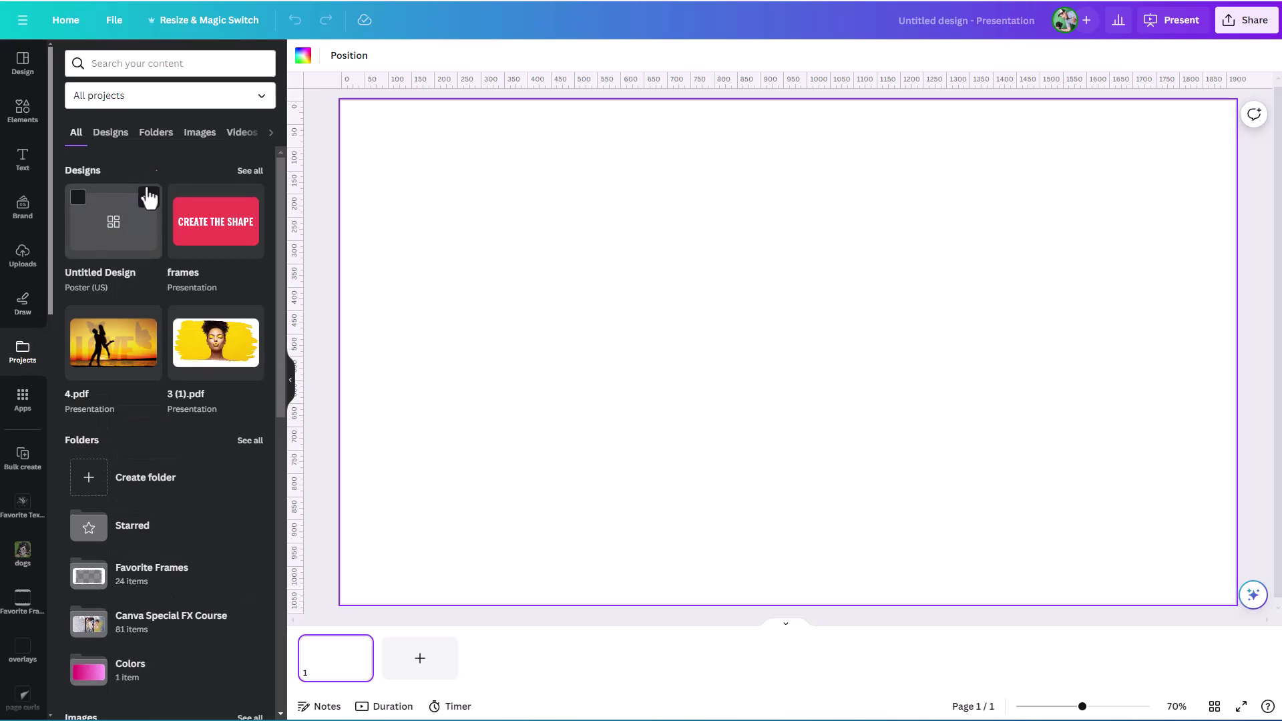
click(143, 133)
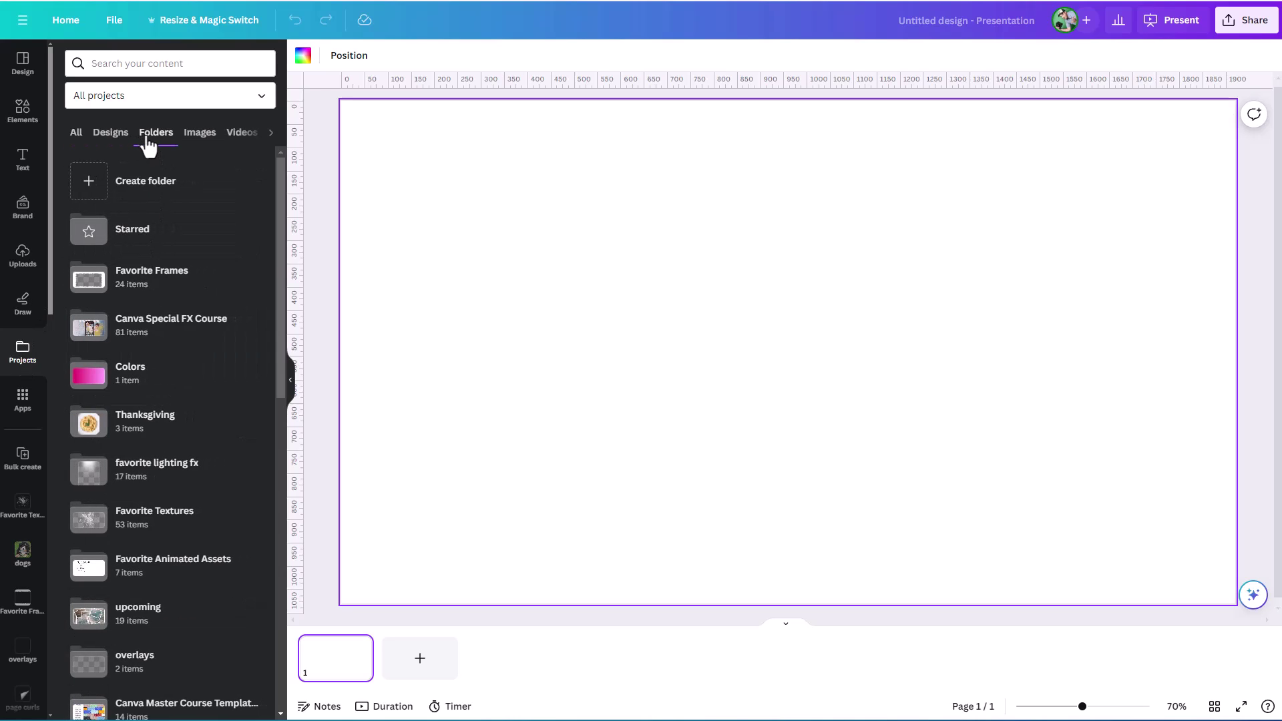
click(137, 287)
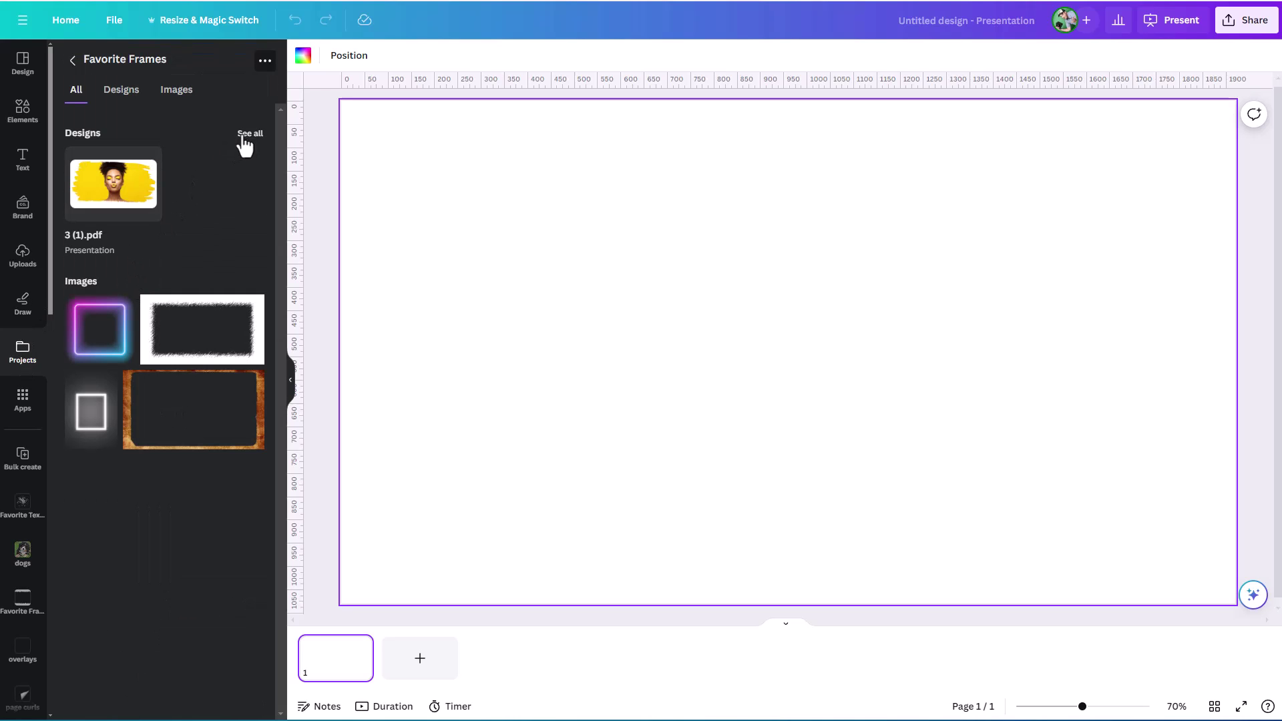
click(243, 136)
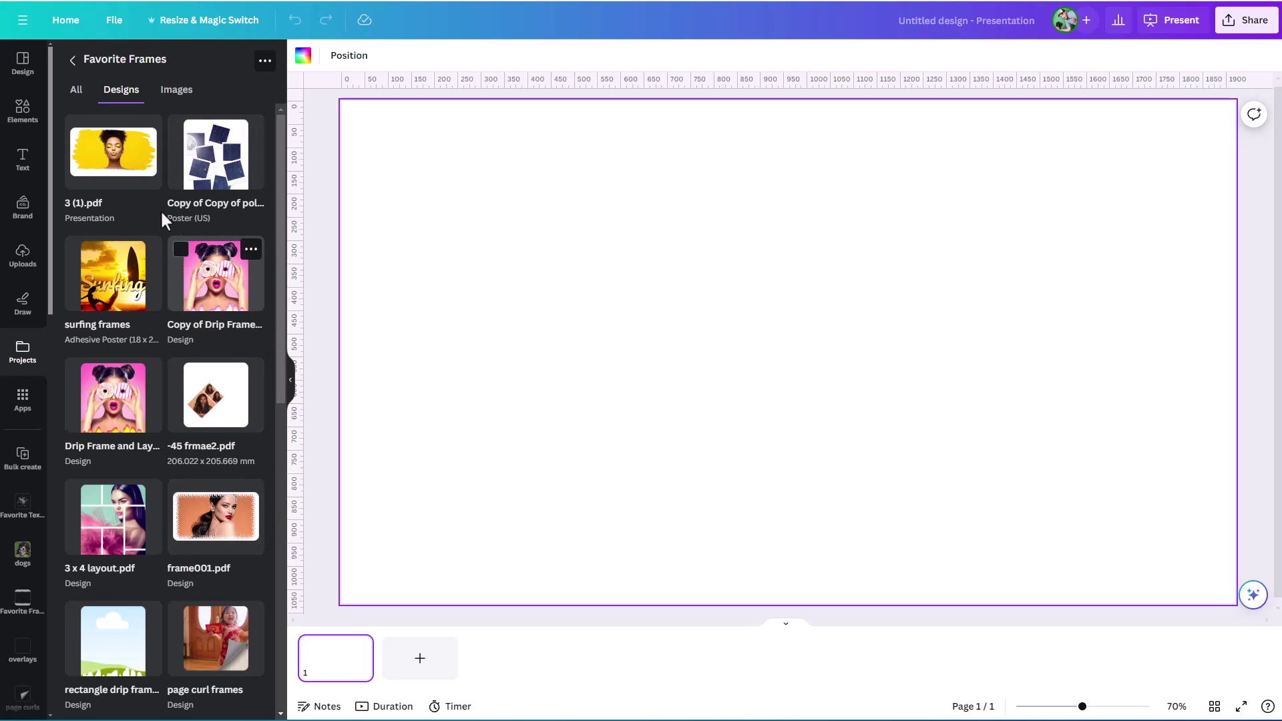
click(110, 167)
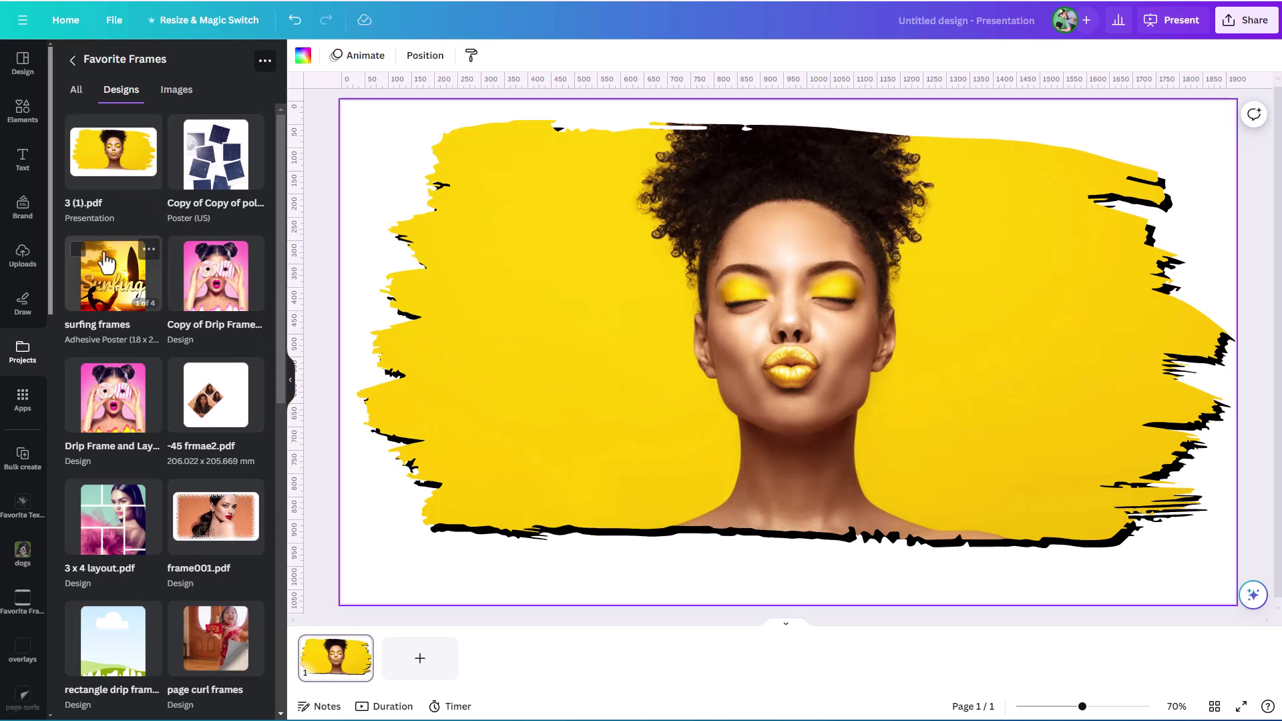
Step: Swap the brush-stroke frame's photo for the uploaded light-haired woman's portrait, and replace that with the THANK YOU mountain hikers image
click(23, 254)
scroll(72, 332, down, 1)
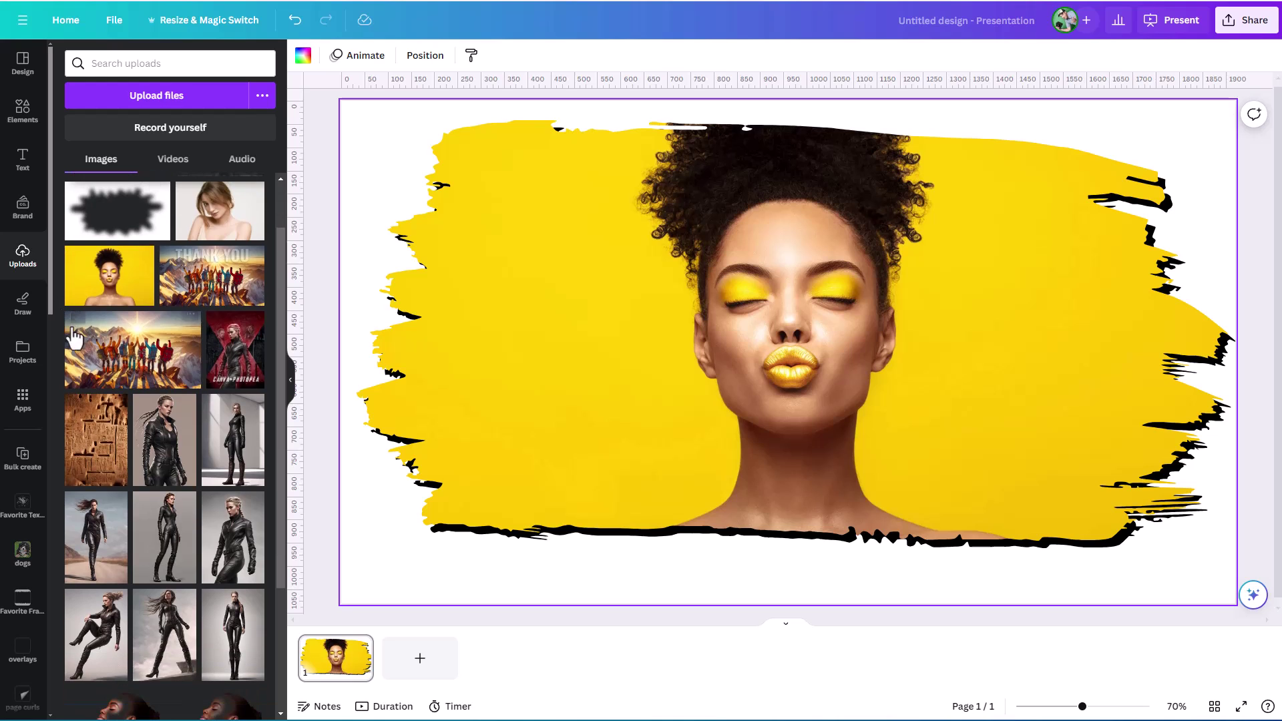
mouse_move(186, 237)
mouse_down()
mouse_move(429, 254)
mouse_move(434, 342)
mouse_up()
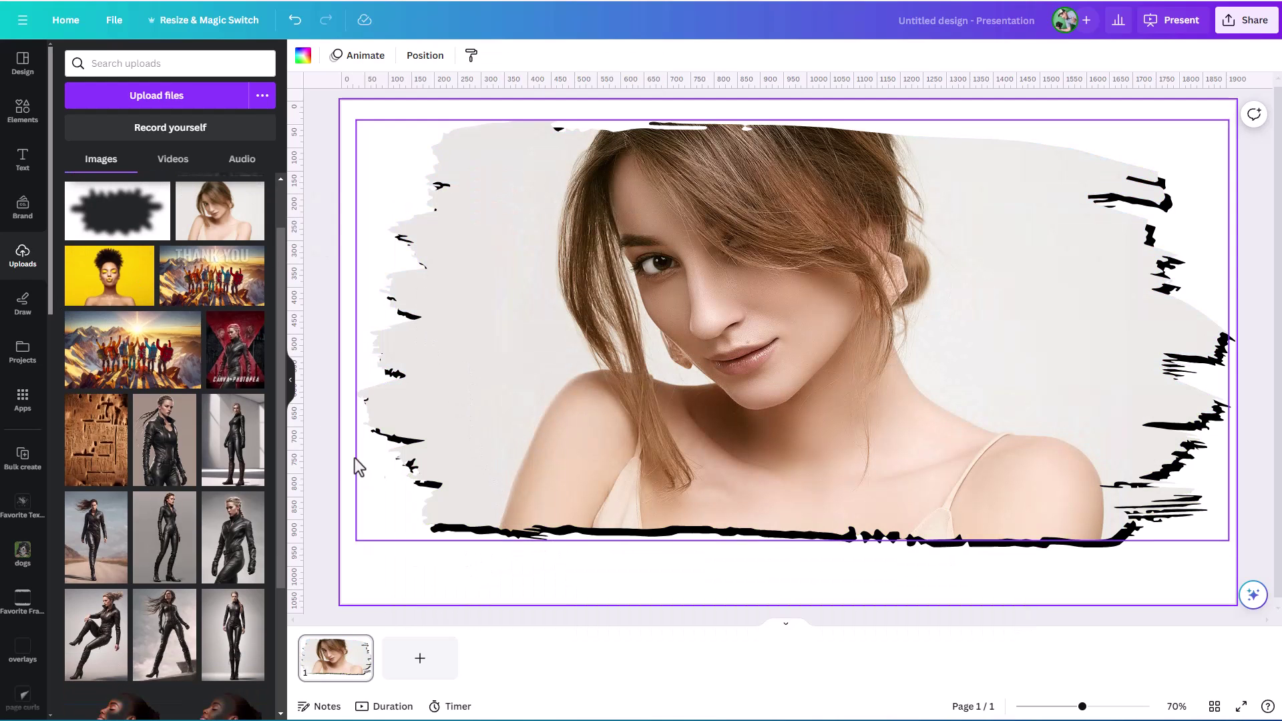
scroll(227, 312, up, 1)
mouse_move(227, 313)
mouse_down()
mouse_move(533, 354)
mouse_move(450, 453)
mouse_up()
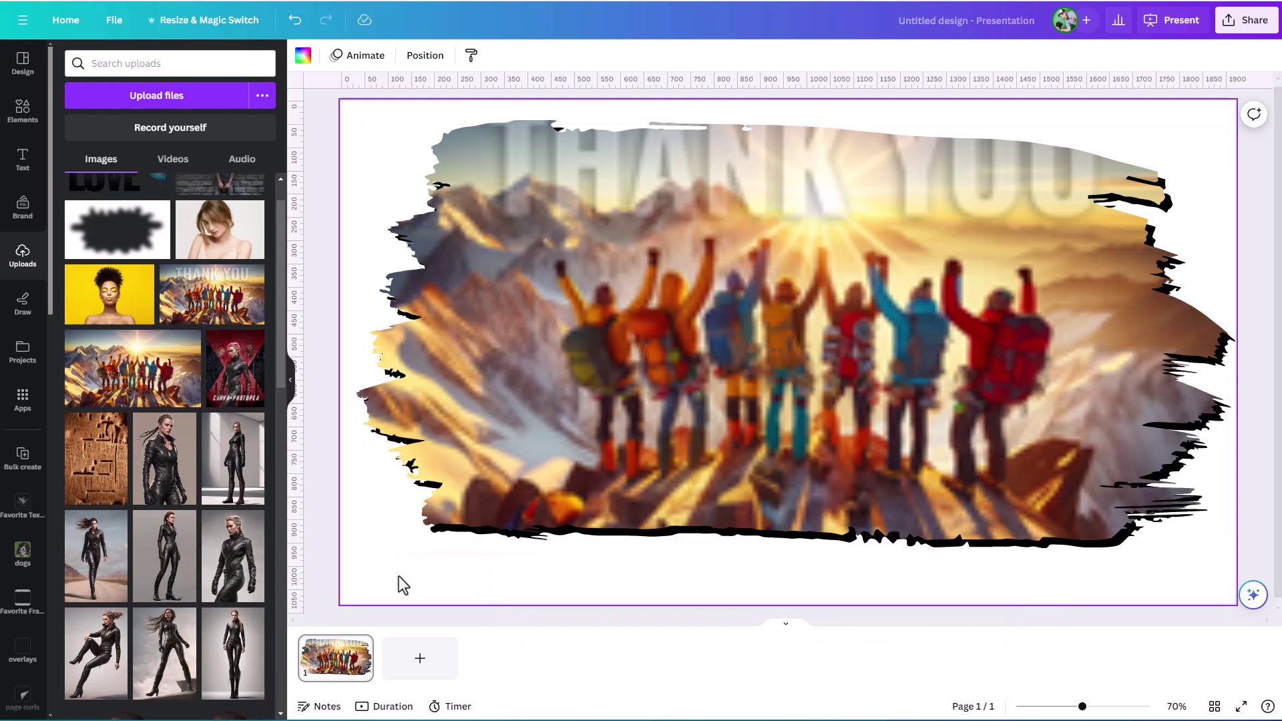